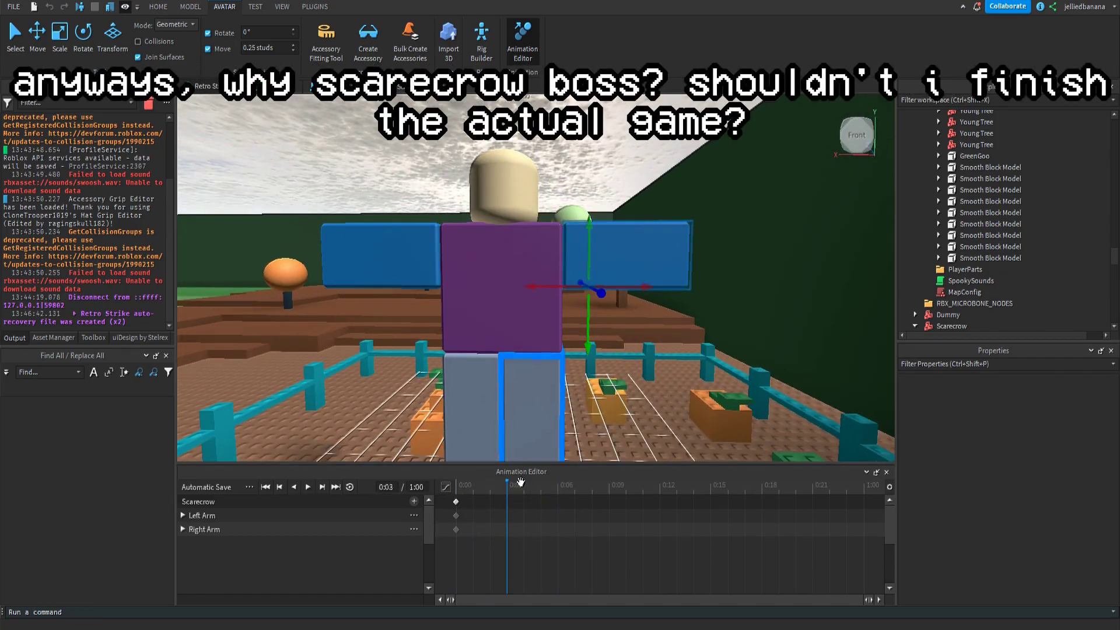
- Move to frame 0:01 and set the snapping increments to 5° for rotation and 0.05 studs for movement
right_drag(478, 292, 635, 226)
key(r)
key(r)
click(473, 487)
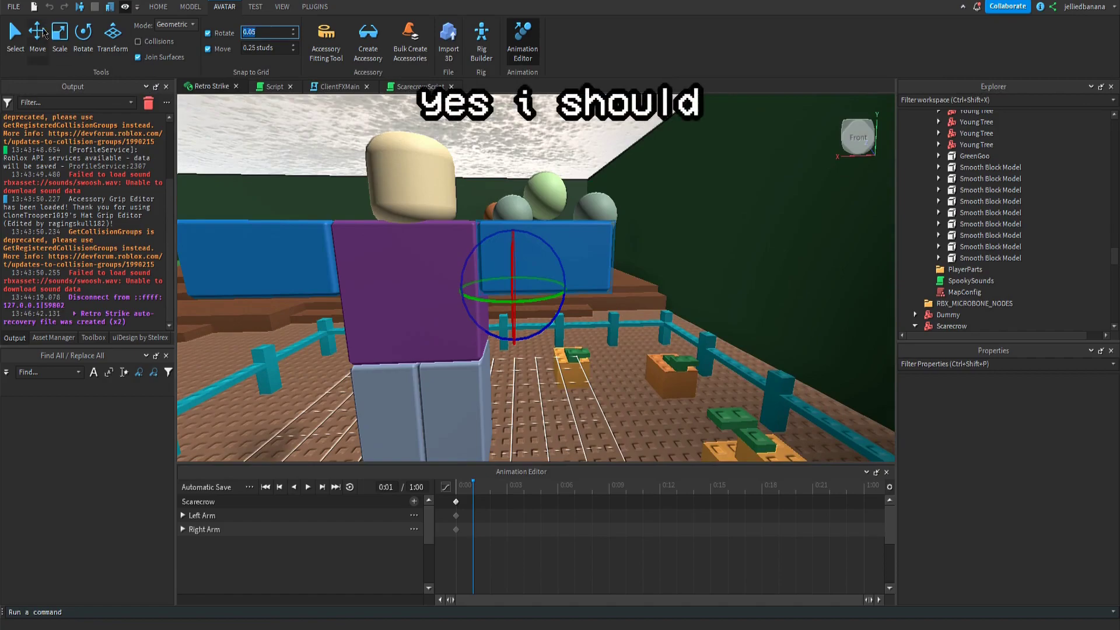
key(ctrl+2)
right_drag(536, 254, 550, 328)
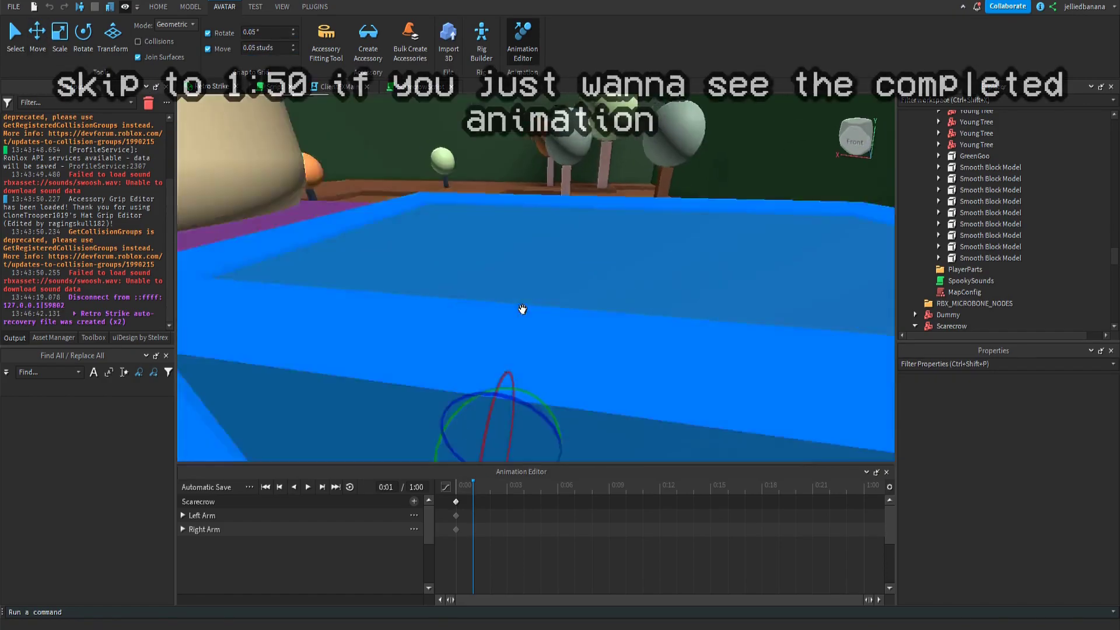
key(shift+Tab)
text(5)
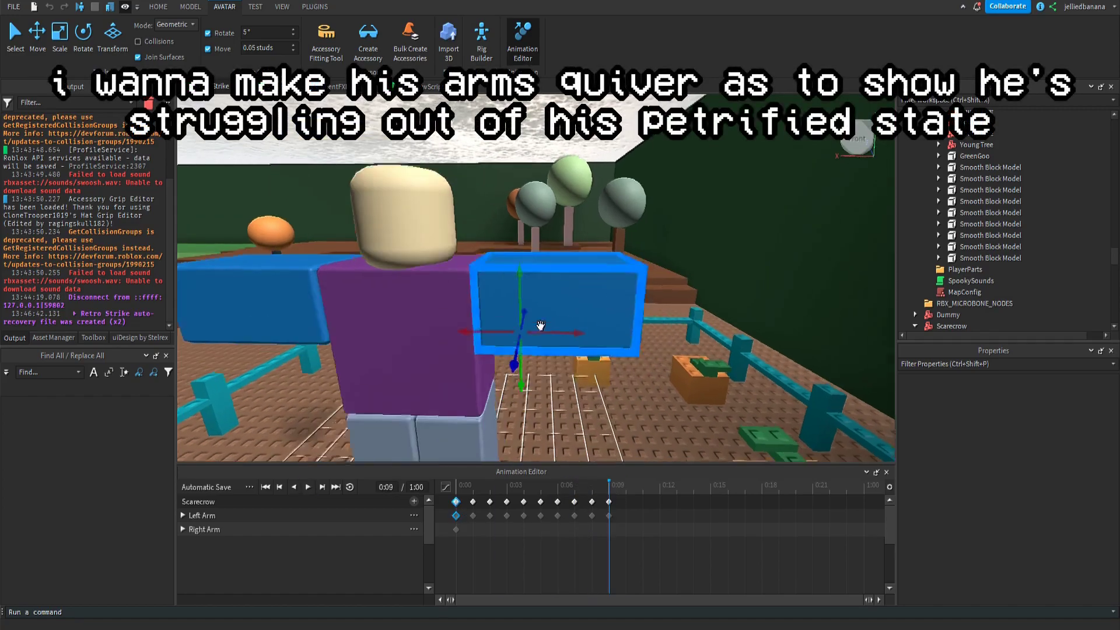
- Shift the scarecrow's left arm lowering keyframe to 0:12 and adjust the keyframes around it
drag(609, 501, 659, 503)
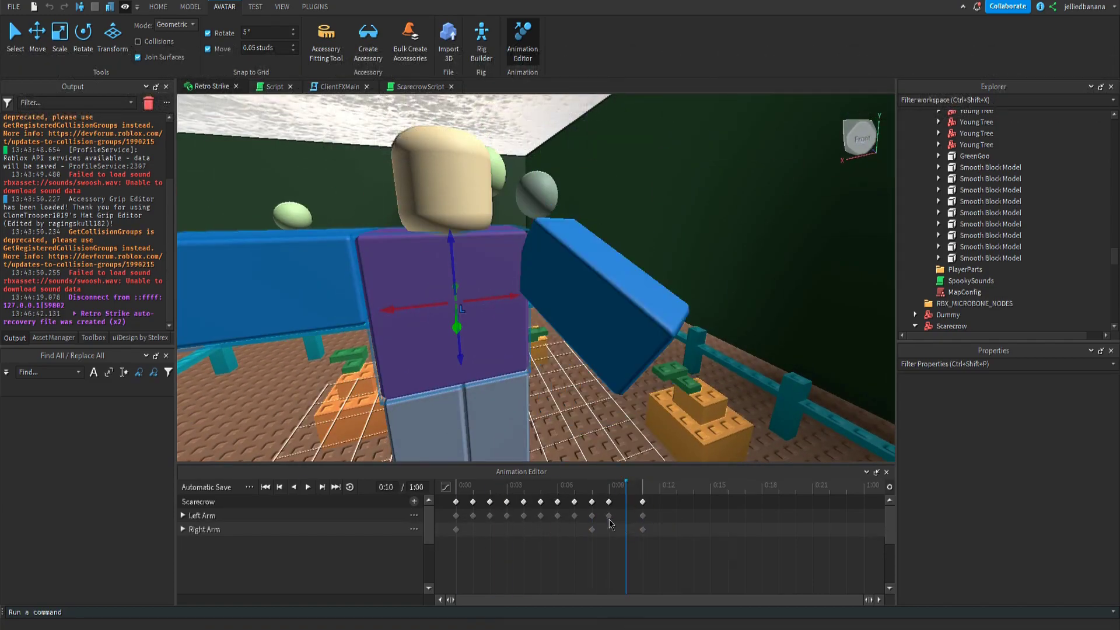
drag(644, 503, 659, 503)
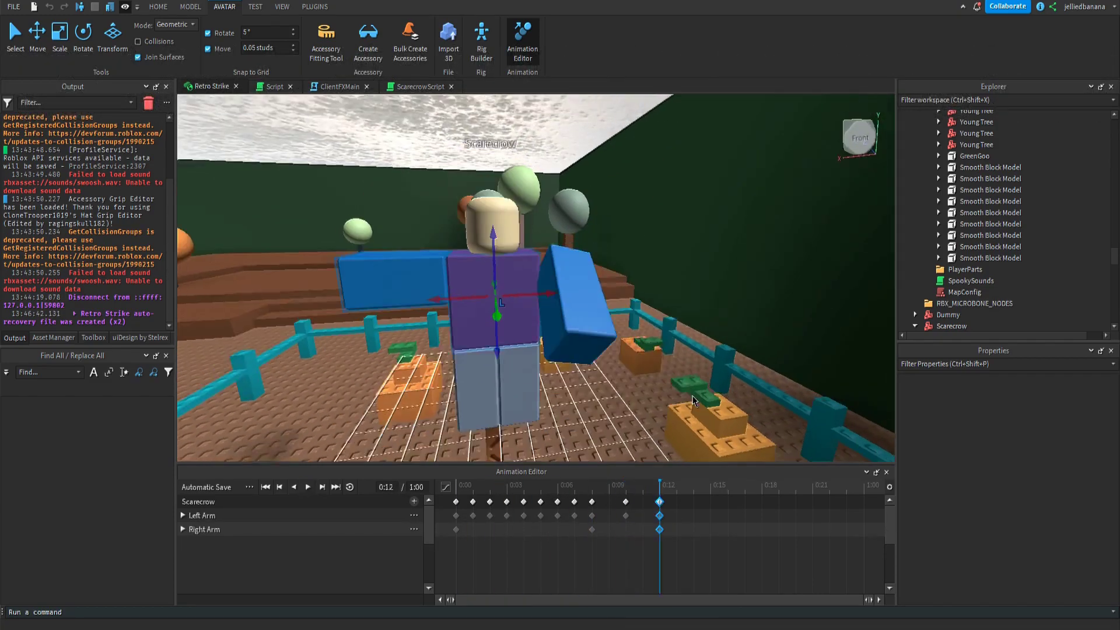
click(757, 501)
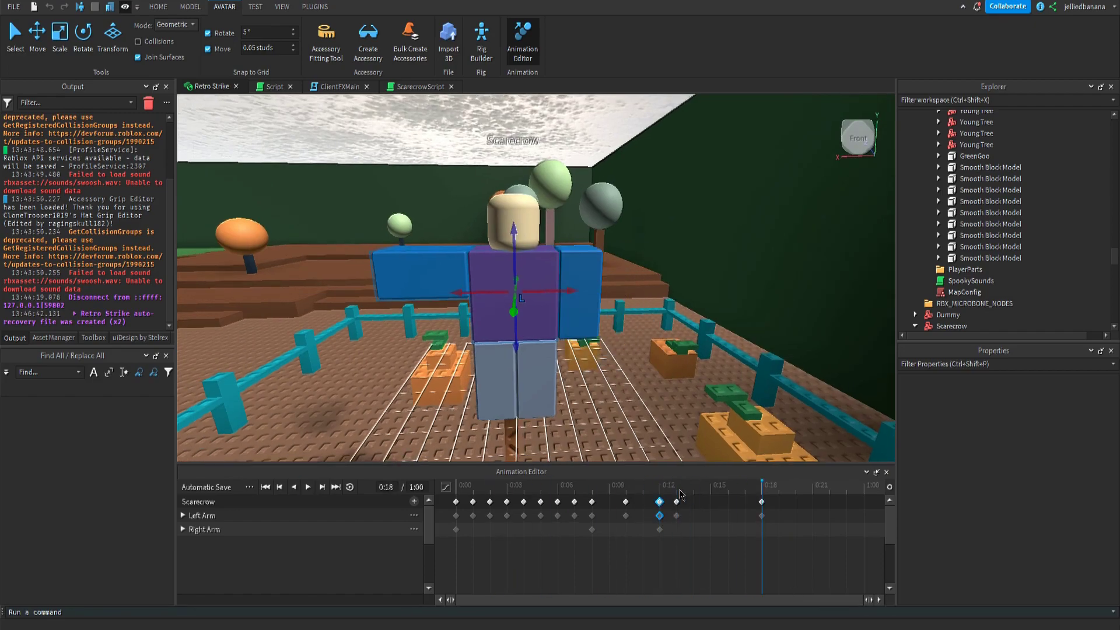
right_click(707, 515)
click(678, 503)
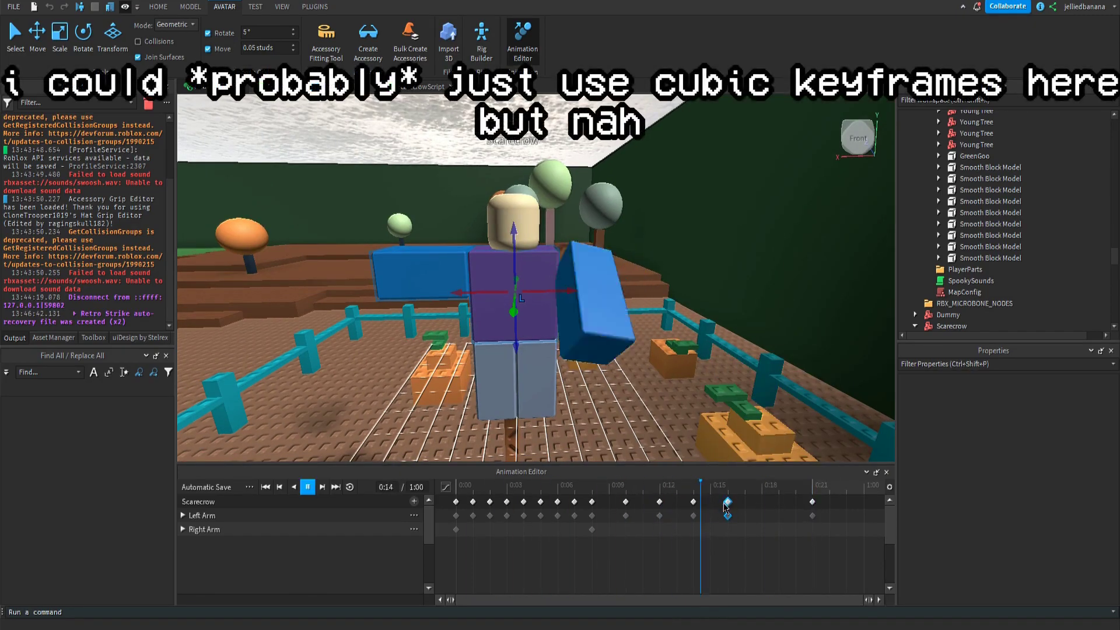
- Key the head alongside the left arm's lowering and extend the animation length to 2:00
click(562, 233)
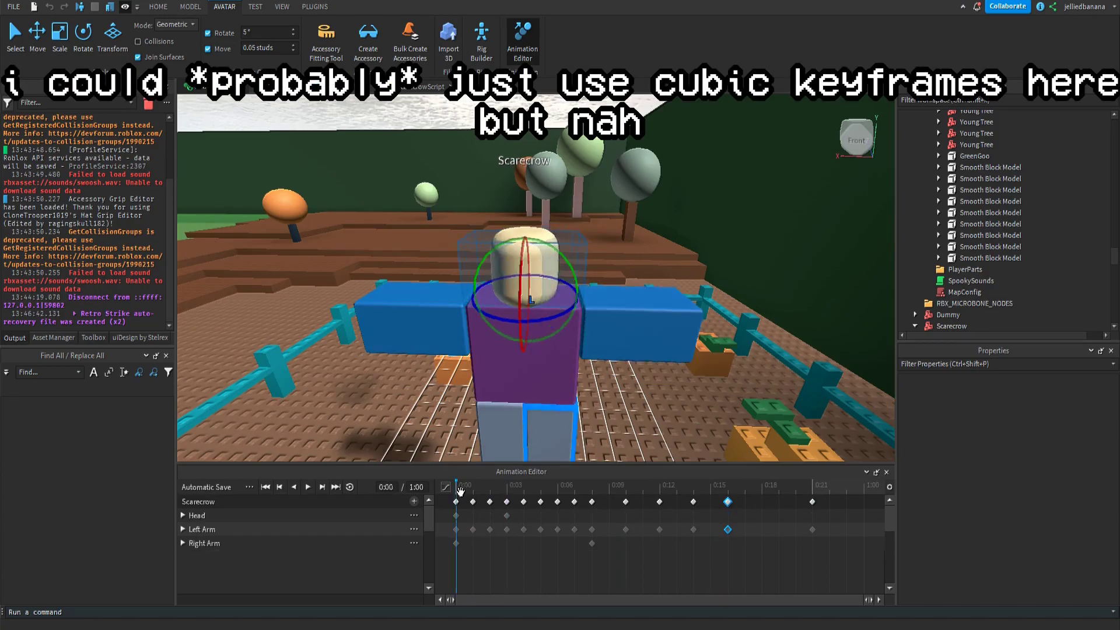
right_click(727, 502)
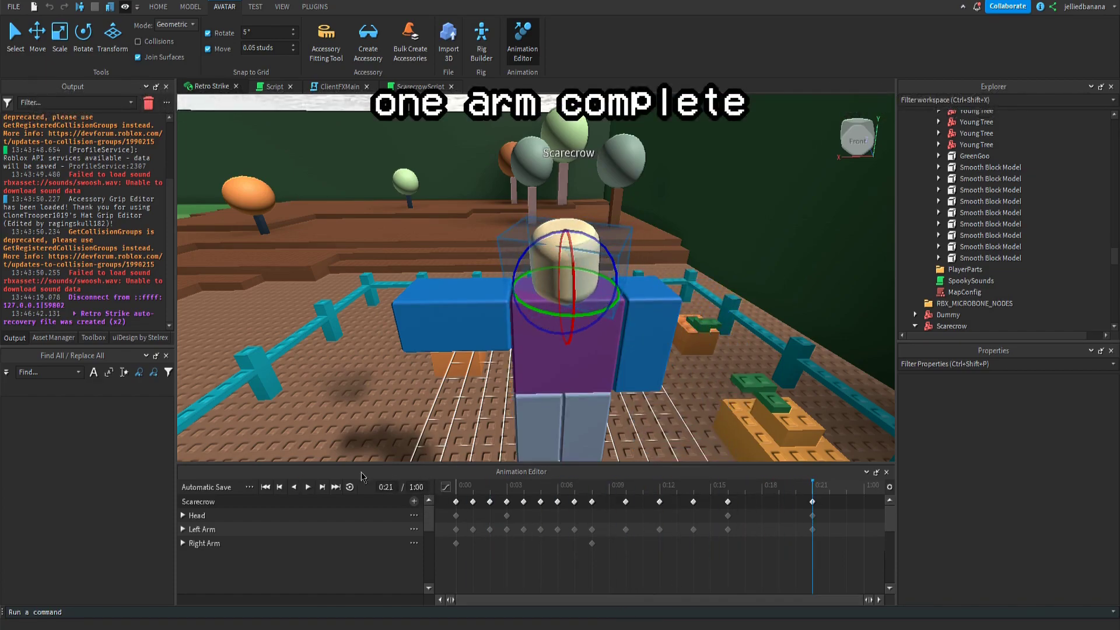
double_click(417, 487)
text(2:00)
key(Return)
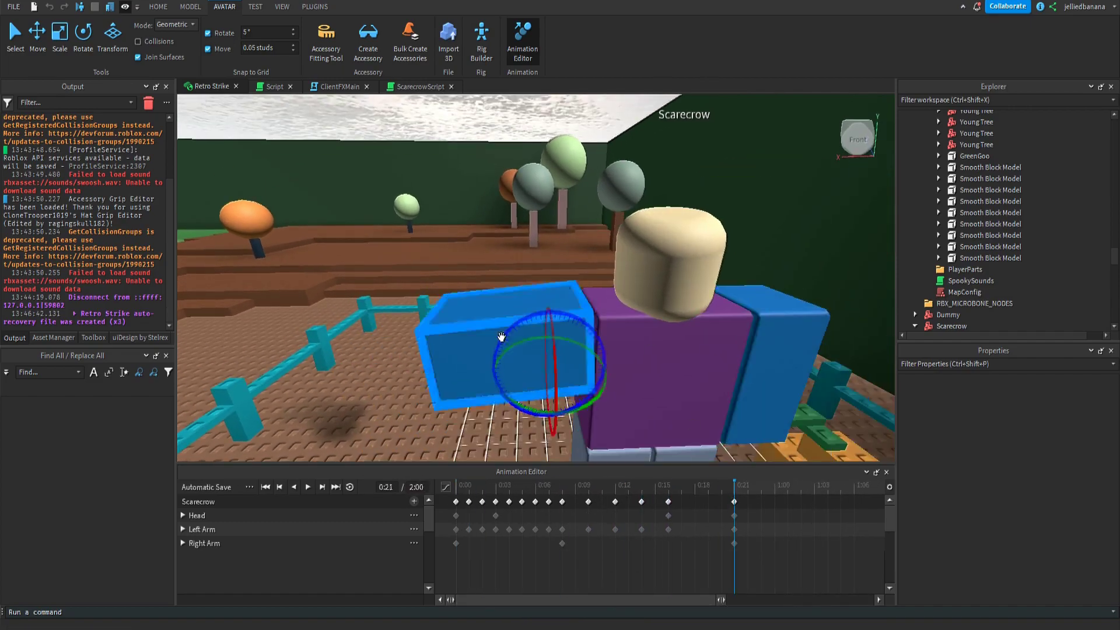
- Copy the right arm's 0:00 pose onward and start its quiver with small rotations from 1:00
click(761, 500)
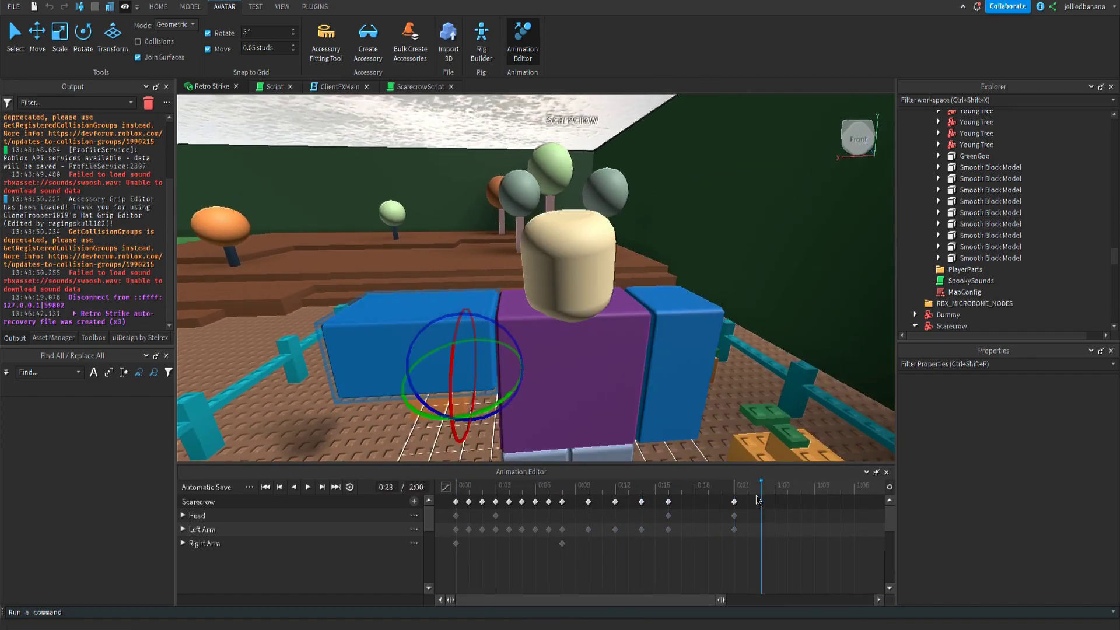
click(457, 544)
key(ctrl+c)
key(ctrl+v)
click(775, 487)
drag(465, 418, 455, 418)
click(737, 492)
click(801, 491)
drag(654, 600, 789, 600)
drag(589, 502, 579, 504)
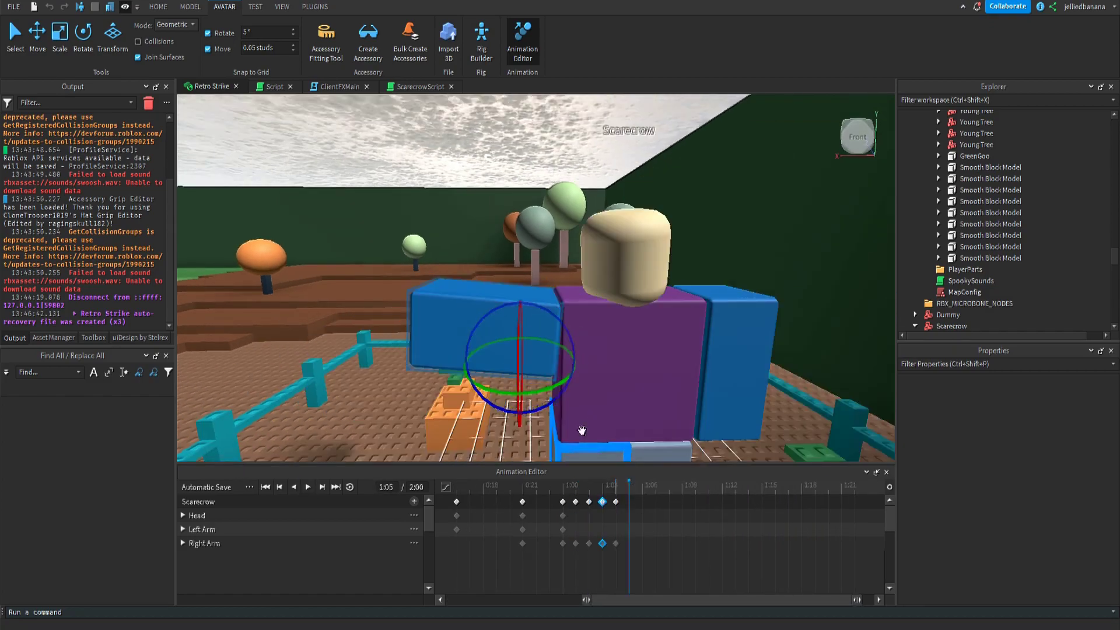
- Continue the right arm's quiver with small alternating moves and rotations keyed from 1:05 through 1:08
drag(547, 407, 555, 400)
key(r)
drag(583, 359, 597, 360)
click(647, 486)
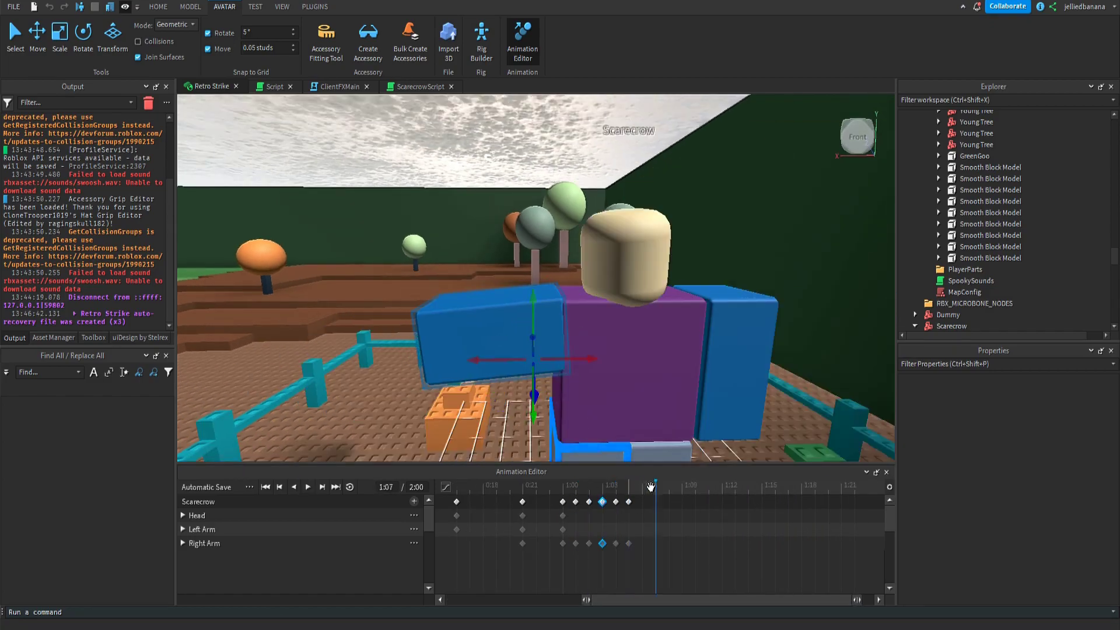
click(669, 487)
drag(523, 299, 523, 294)
click(683, 486)
- Rotate the right arm down beside the torso at 1:12
click(589, 488)
mouse_move(685, 599)
mouse_down()
mouse_move(554, 600)
mouse_move(694, 600)
mouse_up()
click(704, 487)
click(588, 486)
middle_drag(680, 584, 630, 578)
click(615, 485)
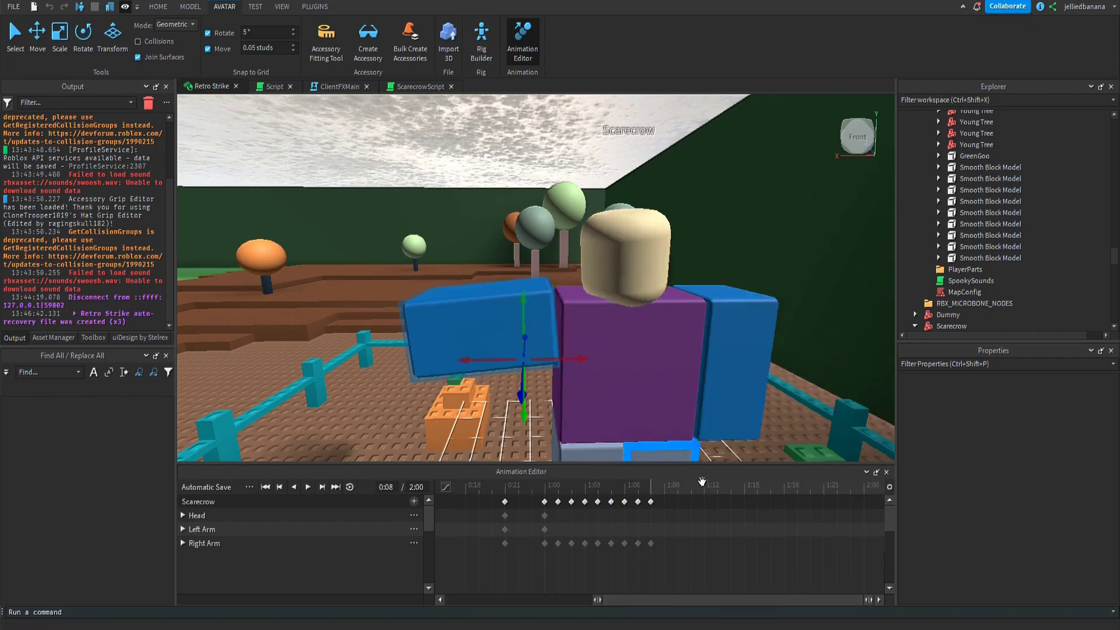
click(704, 487)
key(r)
drag(496, 309, 514, 334)
key(r)
scroll(564, 426, down, 5)
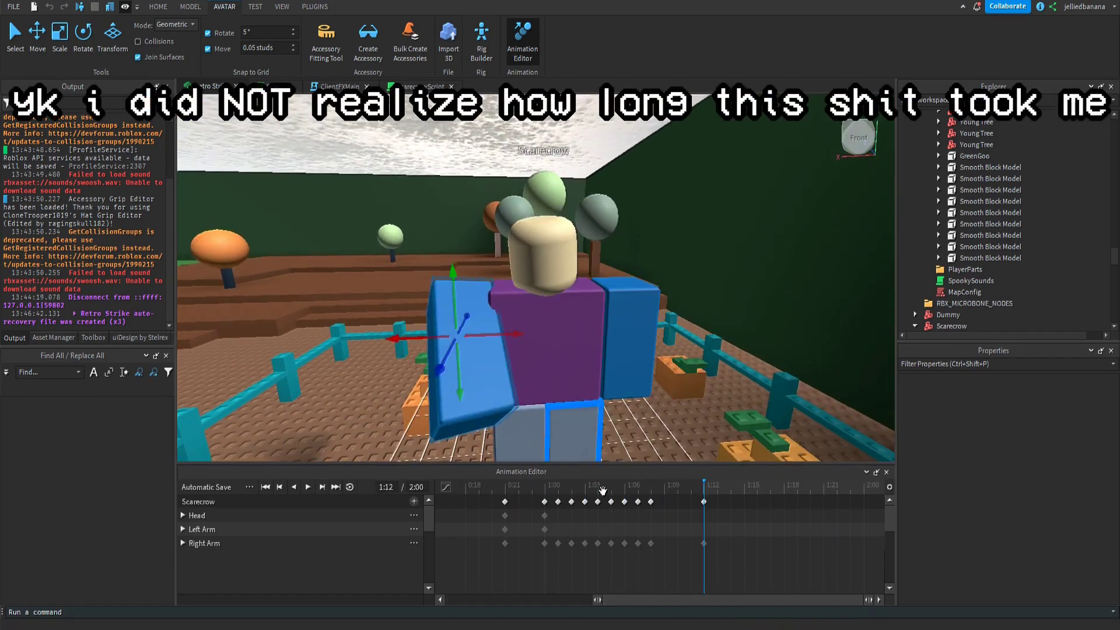
- Copy the keyframe at 1:08 and paste it at 1:10
click(678, 486)
click(652, 501)
key(ctrl+c)
key(ctrl+v)
click(675, 514)
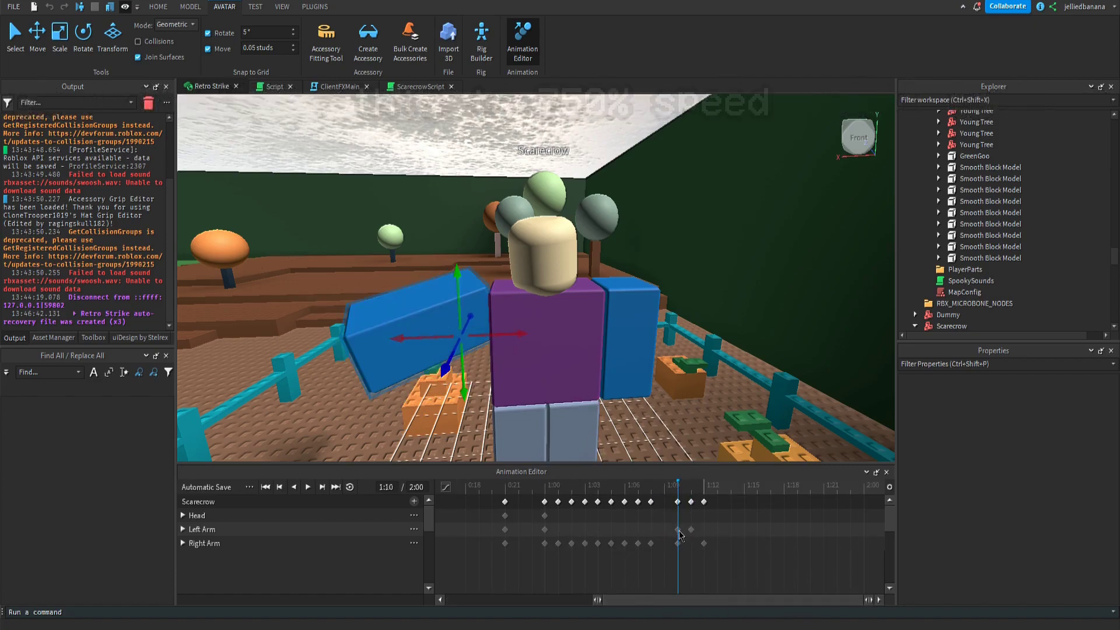
- Play back and scrub through the animation to check the timing of the right arm's quiver and drop
key(space)
key(space)
drag(695, 599, 548, 600)
drag(520, 489, 783, 491)
key(space)
key(space)
click(615, 492)
click(641, 492)
click(668, 492)
click(729, 493)
drag(647, 600, 681, 599)
click(507, 492)
click(516, 490)
- Paste the copied keyframe at 1:21 and replay the animation
drag(759, 599, 806, 599)
click(824, 491)
key(ctrl+v)
click(827, 548)
key(space)
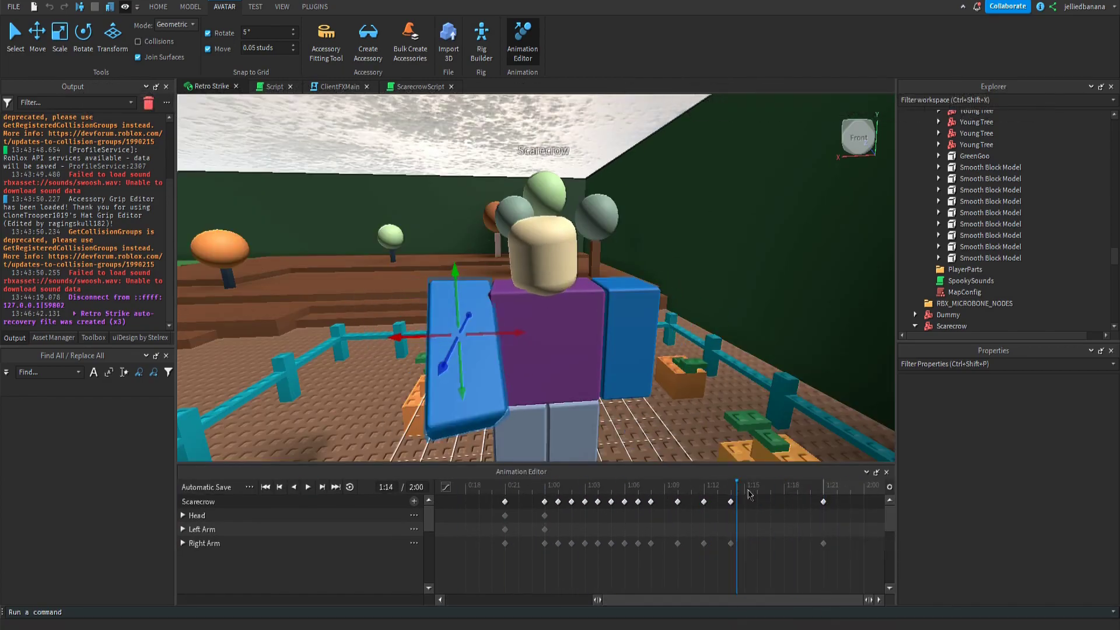
- Move the right arm's settling keyframe to 1:16 and check the motion up to 1:21
drag(744, 502, 757, 502)
key(space)
key(space)
click(823, 492)
click(828, 517)
drag(700, 600, 478, 601)
drag(583, 599, 735, 599)
- Key the head at 1:14 and 1:21, and play the animation back
click(823, 492)
click(730, 492)
click(824, 492)
right_click(836, 517)
click(855, 600)
right_drag(734, 354, 734, 354)
key(s)
key(space)
right_drag(652, 340, 652, 340)
click(307, 487)
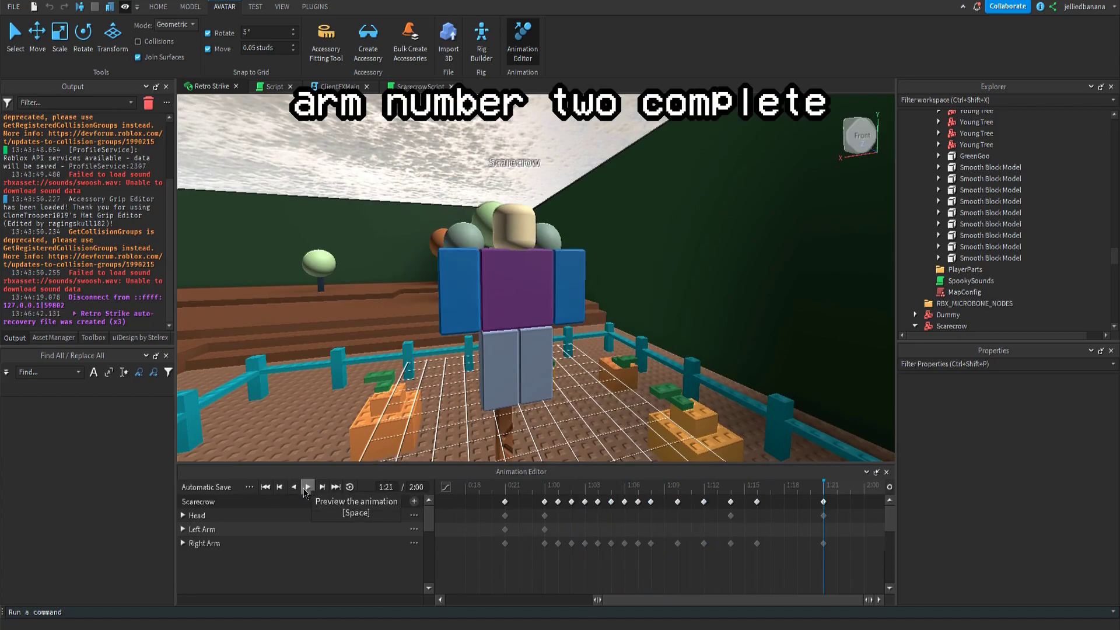
- Select the torso and begin its shake with keyframes following 2:00
right_drag(713, 309, 738, 311)
key(w)
key(d)
drag(661, 599, 598, 595)
click(748, 487)
right_drag(777, 360, 778, 360)
drag(603, 599, 712, 600)
click(490, 245)
click(502, 488)
click(519, 489)
click(538, 488)
- Paste the torso's 2:00 keyframe onto the next shake frames and rotate the torso slightly at 2:03
click(485, 516)
key(ctrl+c)
key(ctrl+v)
click(549, 489)
key(ctrl+v)
click(532, 489)
mouse_move(522, 207)
mouse_down()
mouse_move(530, 216)
mouse_move(518, 201)
mouse_up()
key(space)
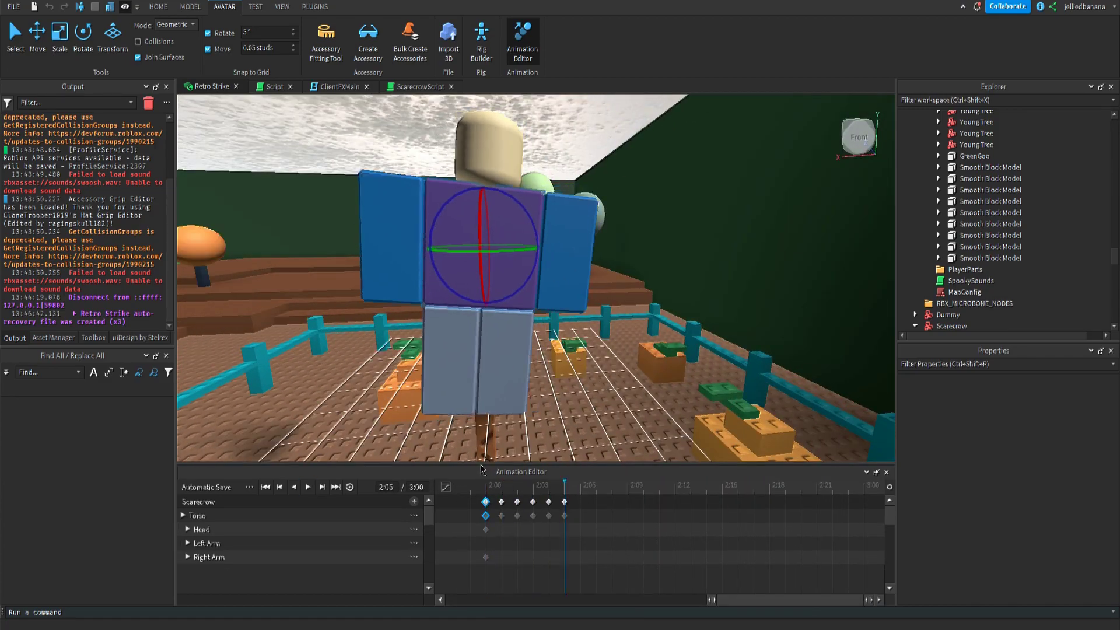
- Paste the copied torso keyframe at 2:06, 2:07, 2:08 and 2:09
click(580, 490)
key(ctrl+v)
click(596, 489)
key(ctrl+v)
click(611, 488)
key(ctrl+v)
click(627, 489)
key(ctrl+v)
- Delete the torso keyframe at 2:09, and rotate the torso at 2:08 and 2:12
click(627, 502)
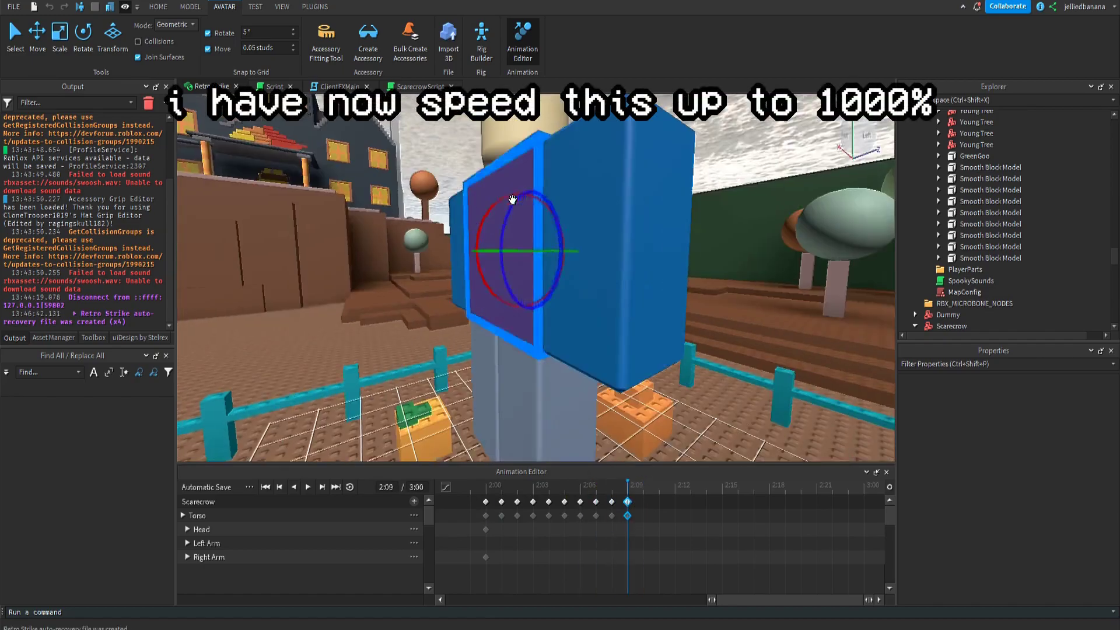
key(Delete)
click(612, 488)
drag(612, 228, 606, 234)
click(675, 489)
right_drag(612, 280, 622, 320)
drag(623, 320, 626, 304)
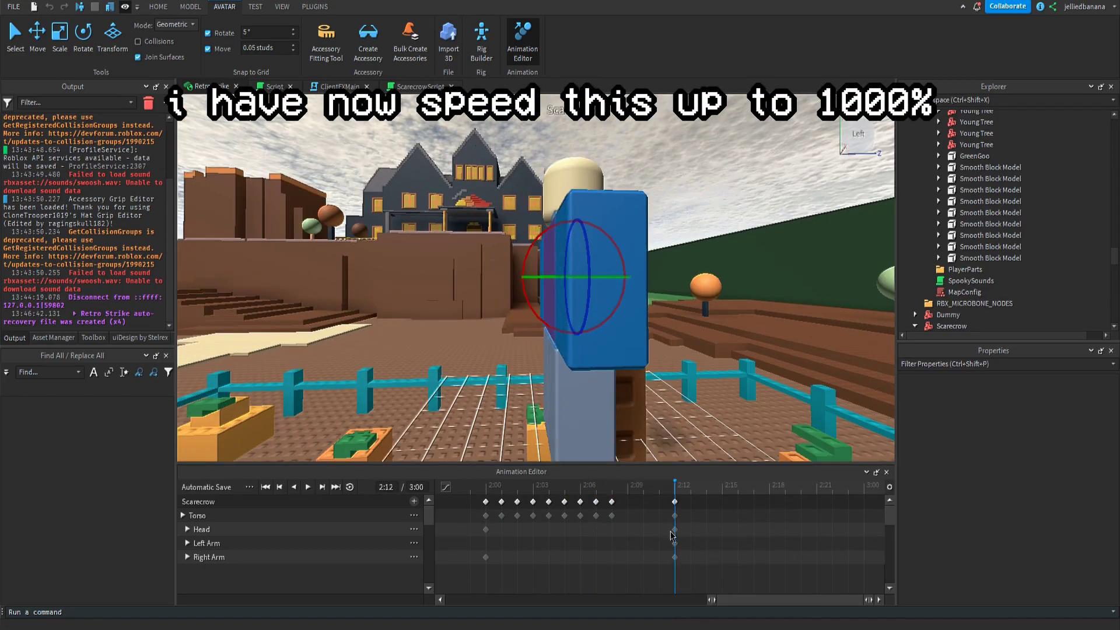
- Replay the torso shake and adjust the scarecrow's pose around 2:06
drag(790, 600, 737, 600)
key(space)
key(space)
click(585, 489)
click(534, 170)
drag(527, 148, 517, 155)
key(space)
key(space)
click(821, 489)
mouse_move(550, 268)
right_down()
mouse_move(618, 274)
mouse_move(548, 263)
right_up()
drag(737, 600, 790, 599)
- Copy the head's 2:00 keyframe to 2:08
click(485, 530)
key(ctrl+c)
click(611, 489)
key(ctrl+v)
- Rotate the arm outward from the torso at 2:12 and compare the pose with 2:08
click(675, 489)
right_drag(549, 262, 607, 257)
drag(703, 224, 674, 202)
click(575, 371)
click(611, 489)
click(675, 489)
click(560, 274)
right_drag(607, 408, 724, 420)
- Move the in-between body keyframe back to 2:09, comparing the poses from 2:08 to 2:12
click(643, 488)
drag(659, 501, 644, 501)
click(675, 489)
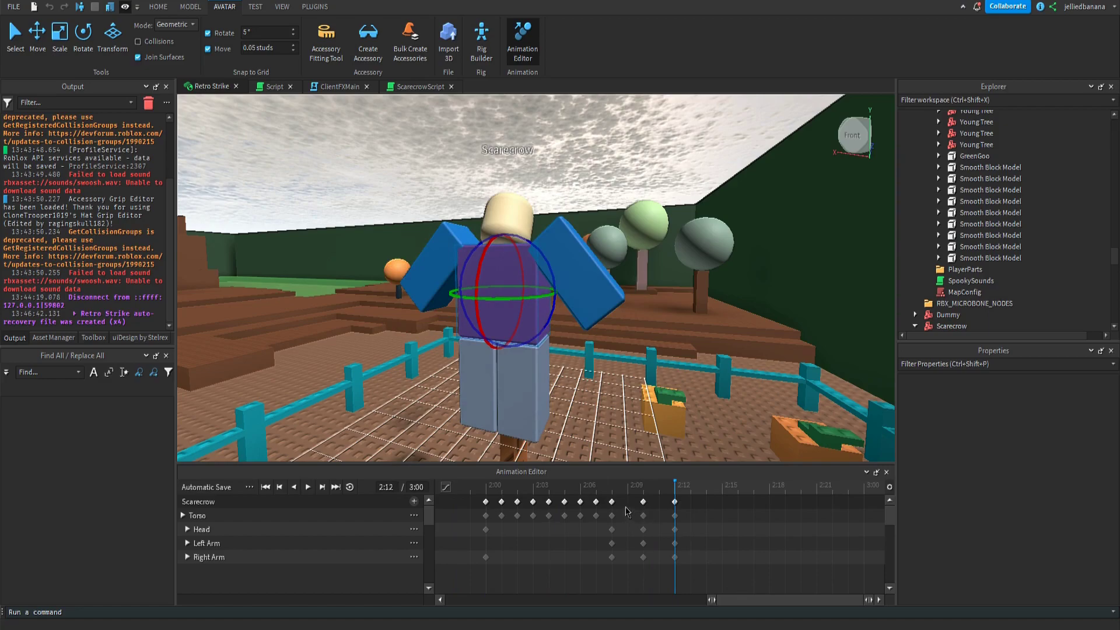
click(615, 488)
click(640, 489)
click(672, 491)
click(646, 492)
click(614, 502)
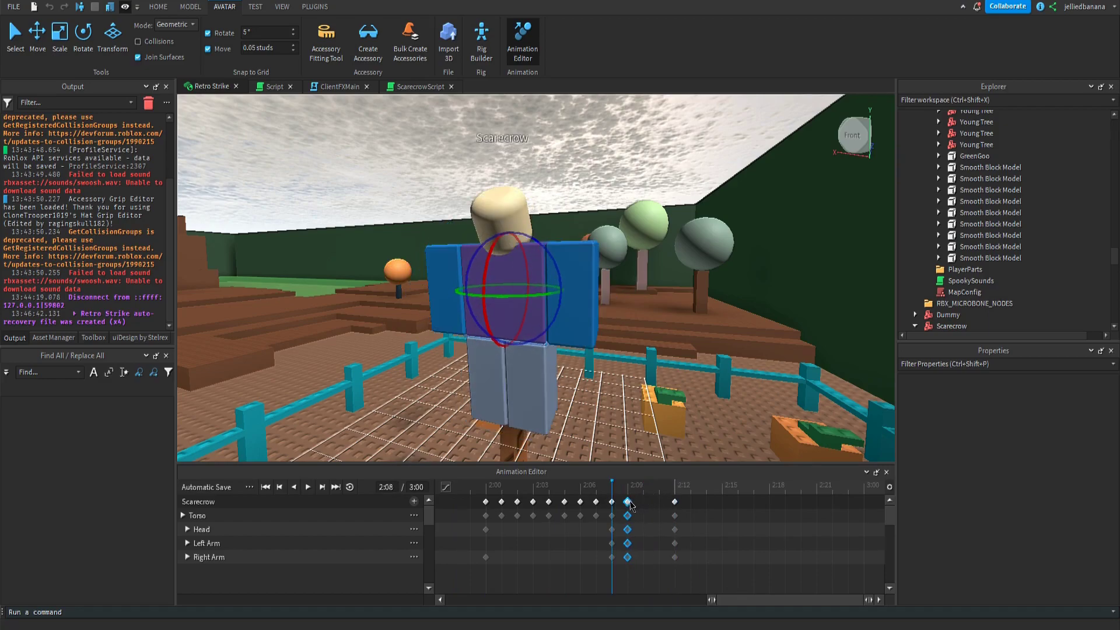
click(644, 529)
- Play back the motion from 2:08 and examine it from the scarecrow's side
key(space)
click(613, 491)
key(space)
right_drag(650, 329, 650, 328)
key(d)
key(space)
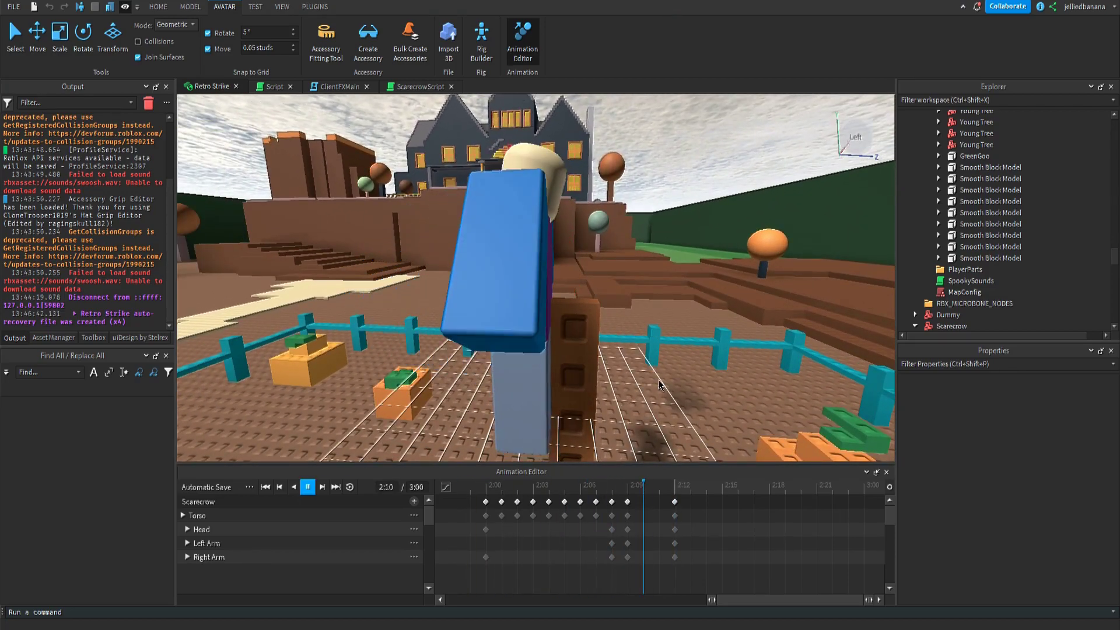
- Play back the struggle and arm release between 2:00 and 2:12, examining the motion from the scarecrow's side and front
click(515, 492)
key(space)
key(a)
right_drag(560, 304, 560, 304)
key(space)
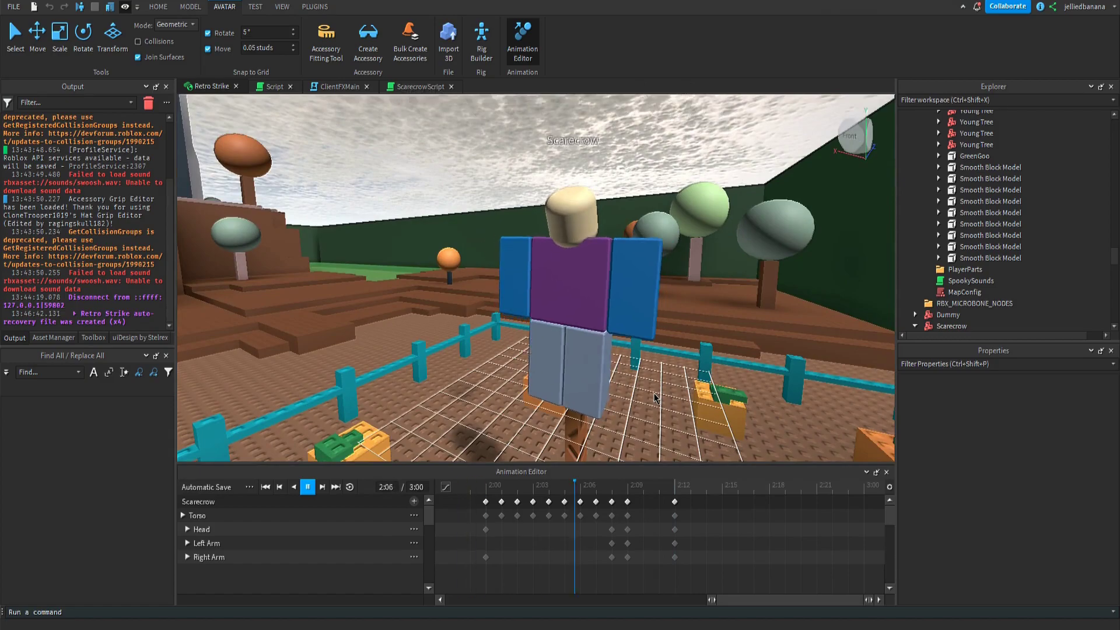
key(d)
right_drag(654, 399, 654, 399)
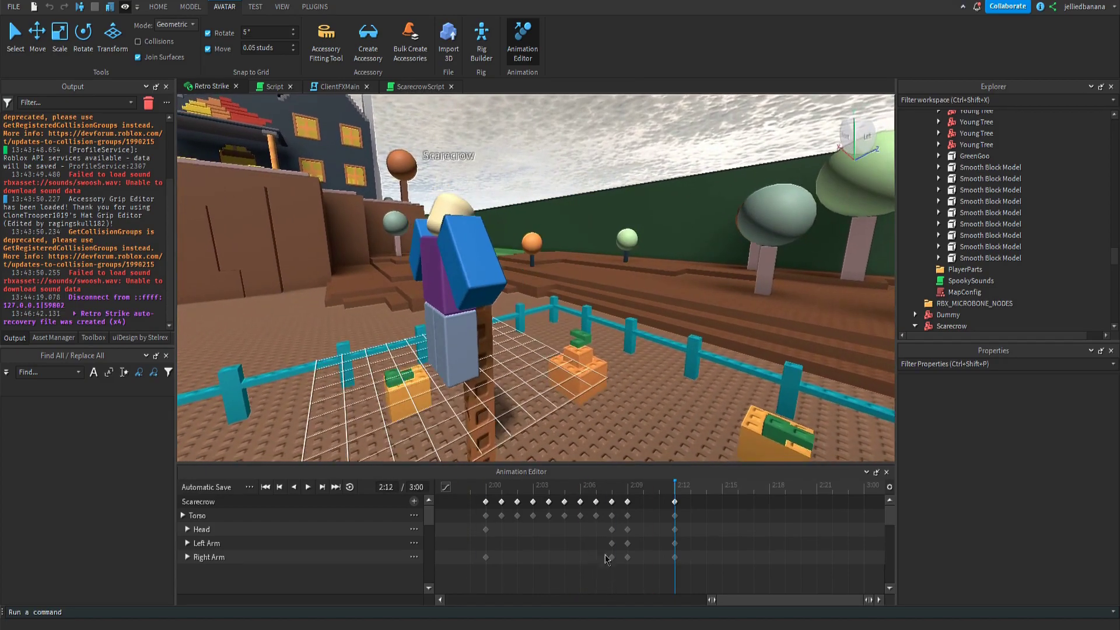
click(493, 517)
drag(547, 516, 627, 516)
key(a)
right_drag(579, 374, 583, 379)
- Name the keyframe at 2:09 "release"
mouse_move(628, 486)
mouse_down()
mouse_move(615, 488)
mouse_move(628, 495)
mouse_up()
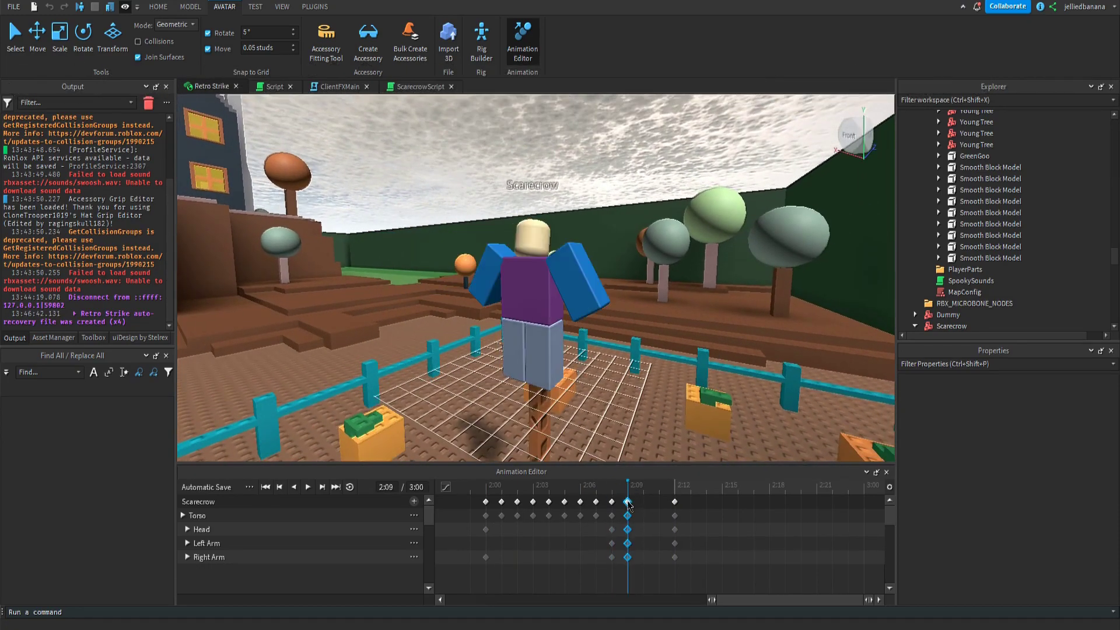
right_click(629, 505)
click(676, 499)
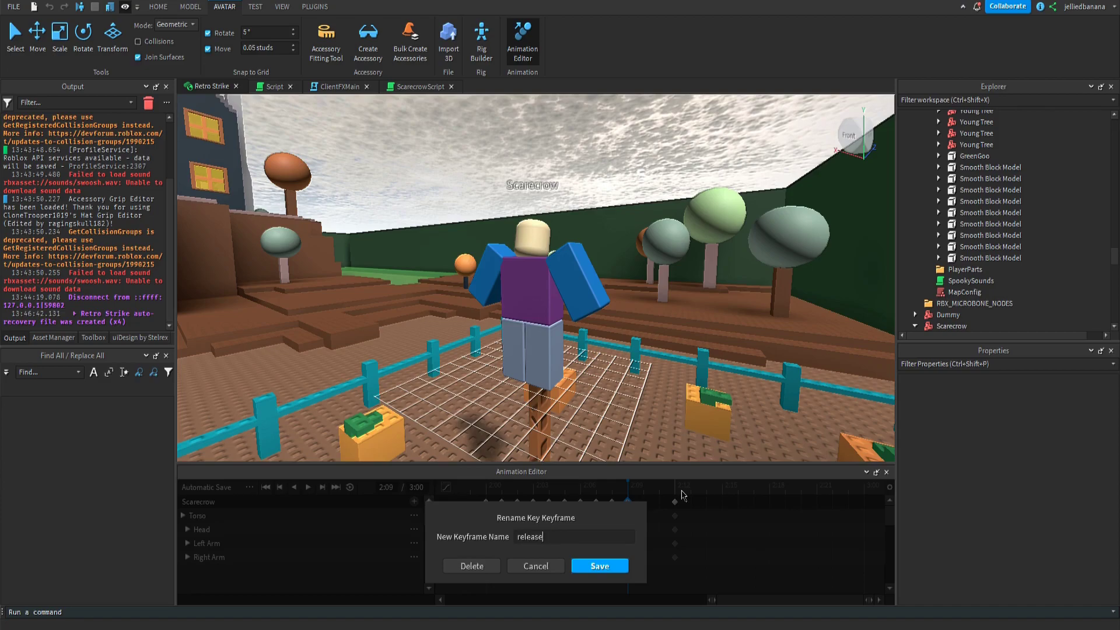
key(Return)
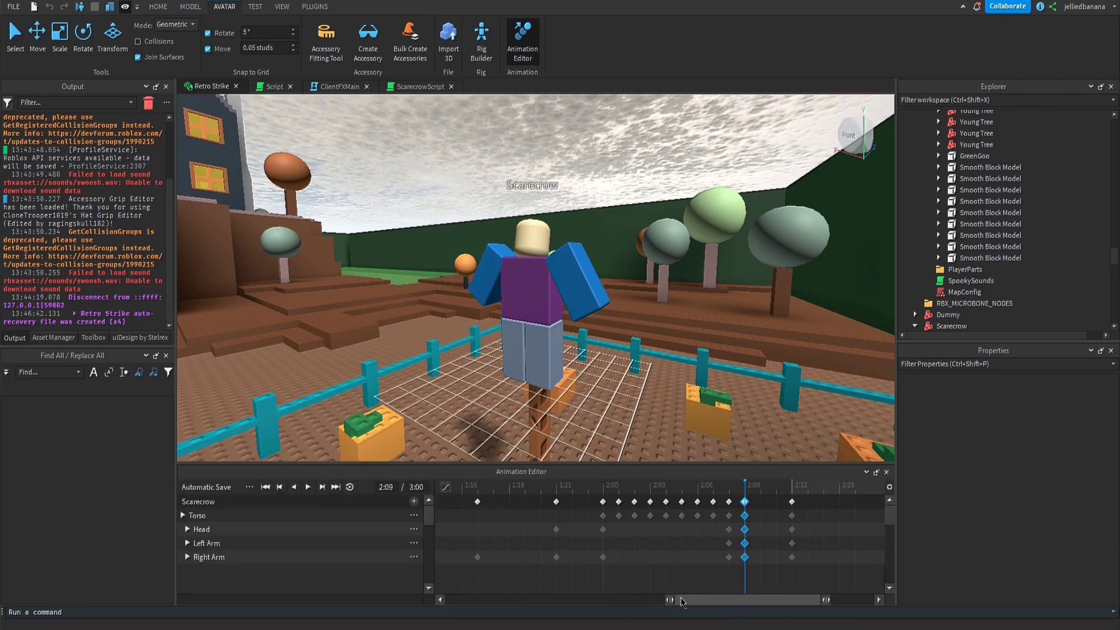
- Find the left arm's release near the start of the animation and name its 0:08 keyframe "left_arm_reload"
drag(682, 602, 462, 602)
click(595, 506)
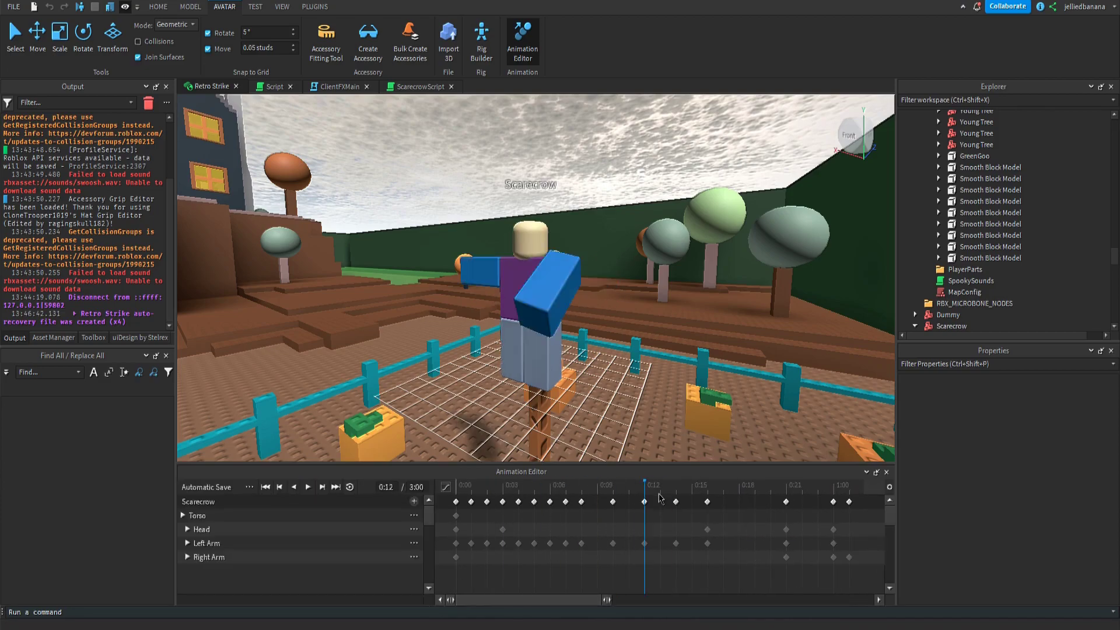
drag(563, 600, 787, 599)
drag(613, 491, 628, 492)
drag(726, 600, 461, 601)
click(607, 492)
double_click(583, 502)
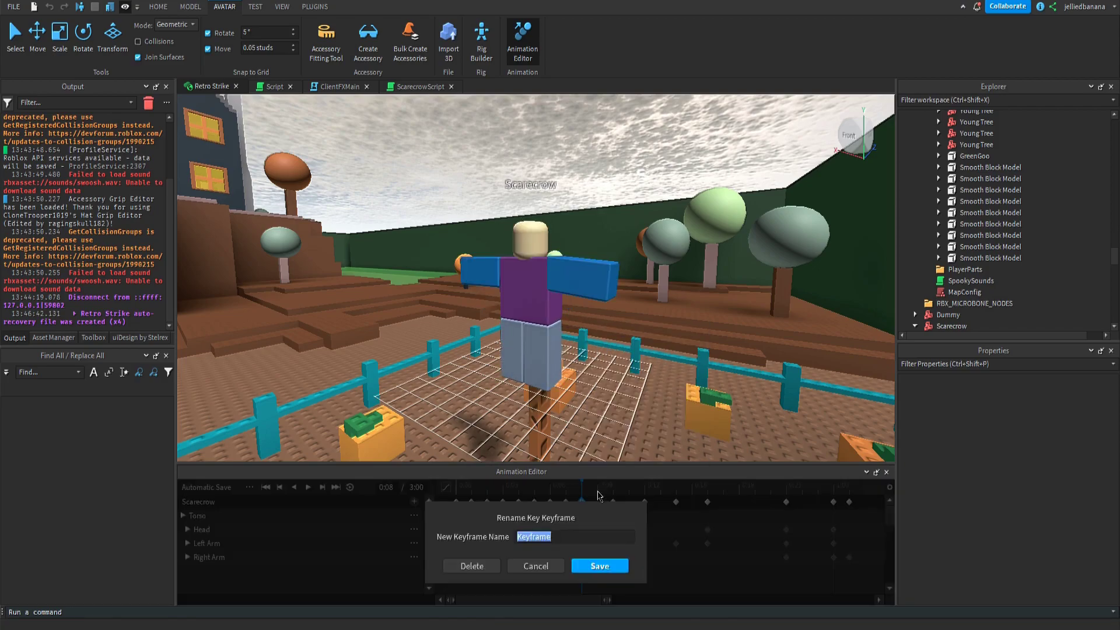
text(left_arm_reload)
key(Return)
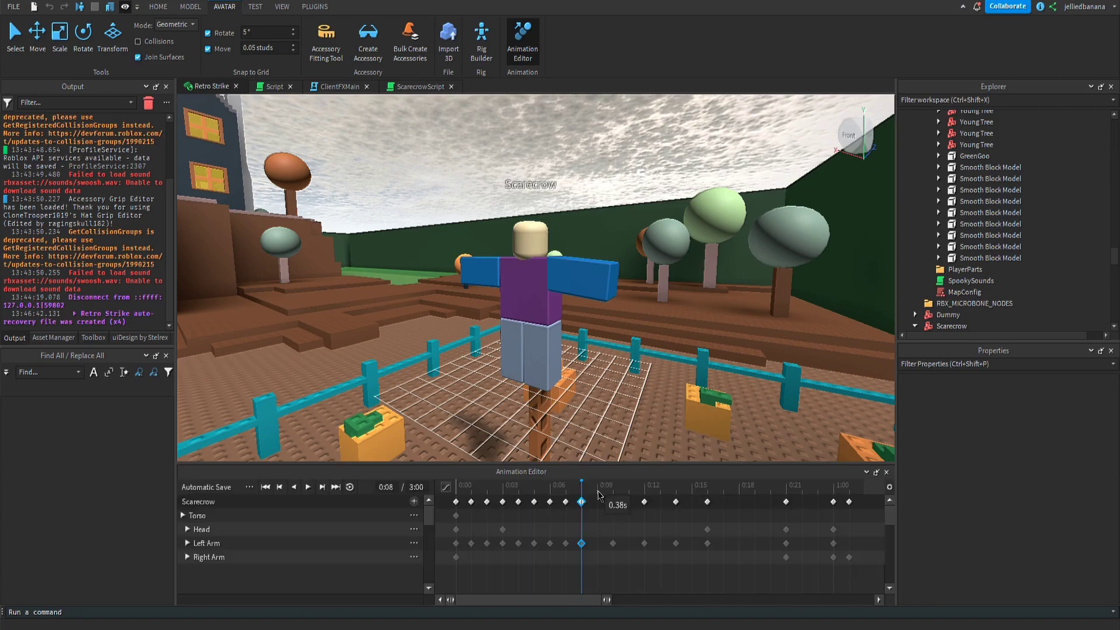
- Find the right arm's release and rename the keyframe at 1:08
key(space)
key(space)
drag(574, 601, 670, 602)
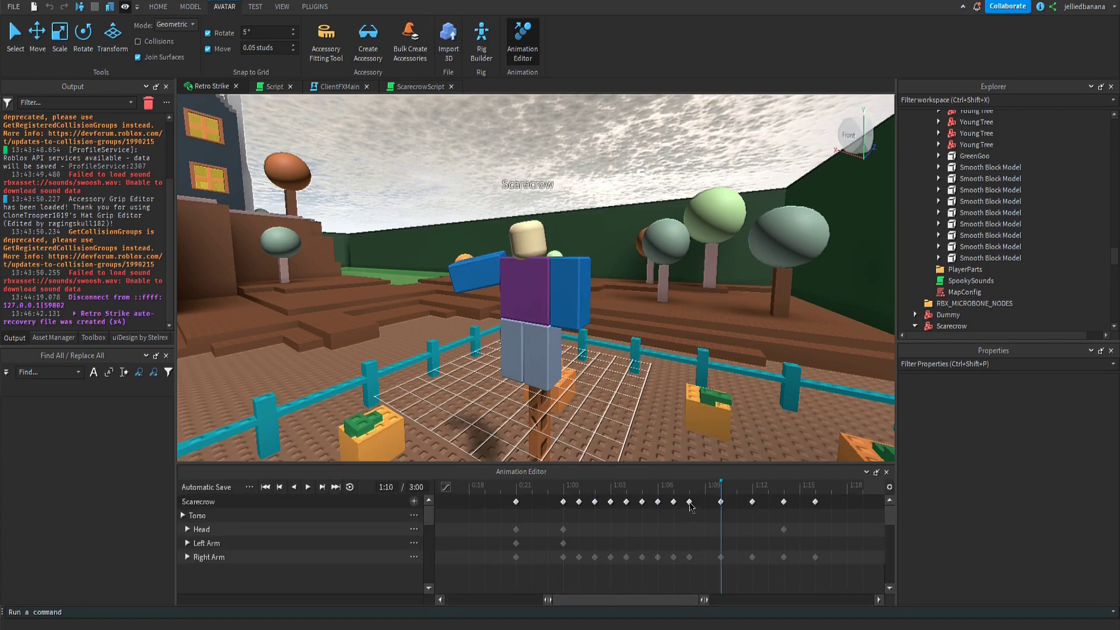
double_click(689, 502)
key(Return)
- Rename the 2:09 keyframe with a name beginning with "full_"
drag(720, 599, 819, 599)
click(629, 503)
right_click(628, 502)
click(663, 498)
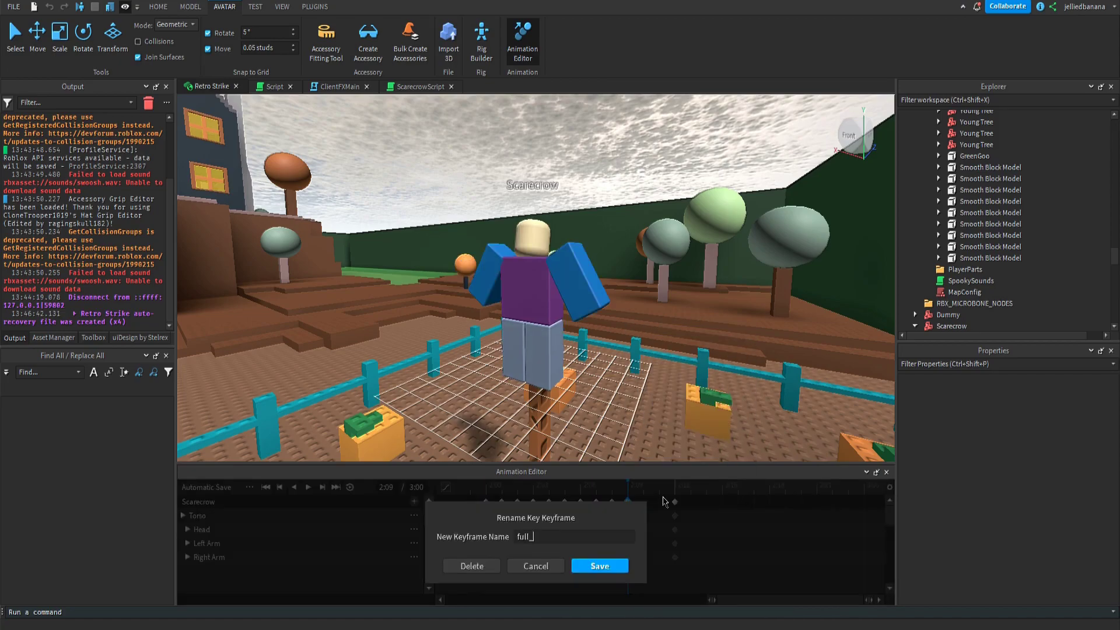
key(Return)
- Copy the 2:12 keyframe to 2:15 and add a full-body ending keyframe at 3:00
click(677, 488)
right_drag(664, 446, 661, 445)
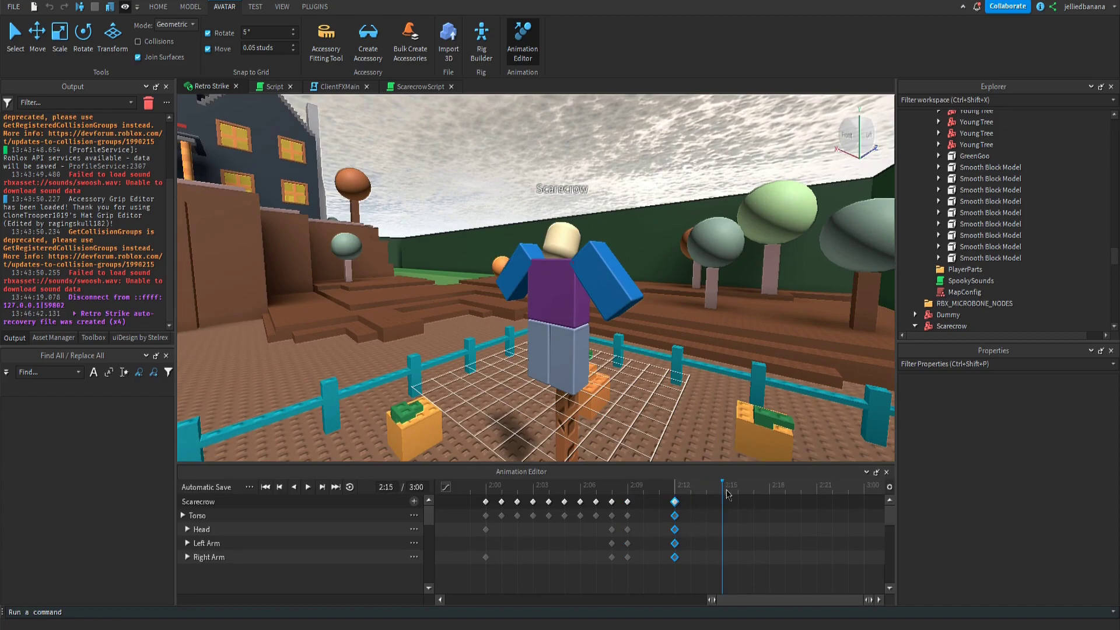
right_click(870, 500)
click(817, 503)
right_click(865, 502)
click(878, 512)
- Play back the release from 2:12 and check how the held pose moves into the 3:00 ending
key(space)
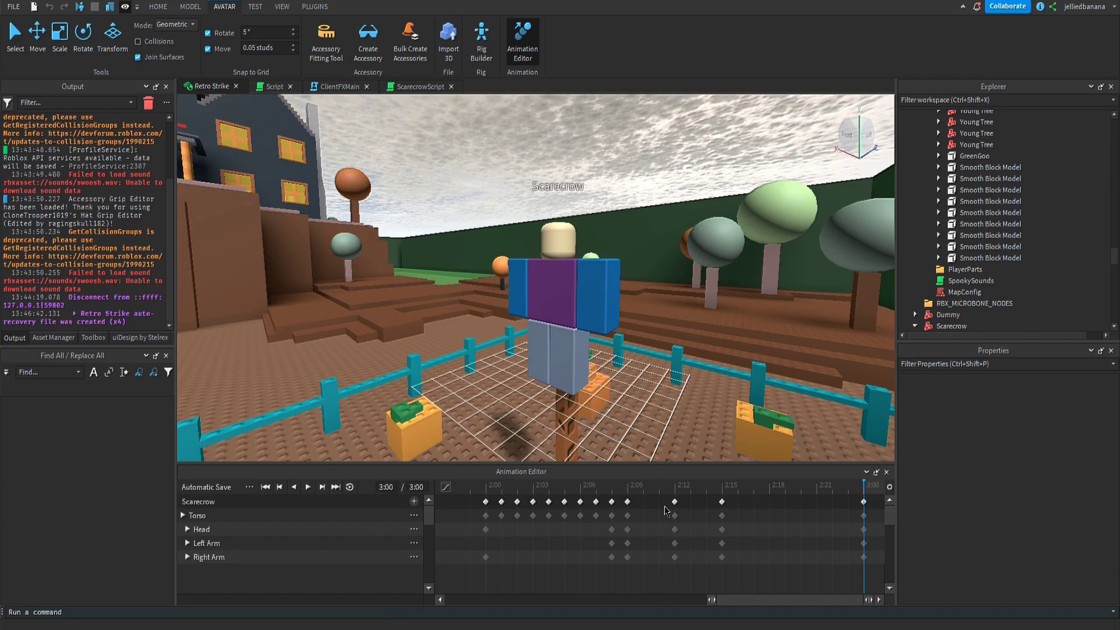
click(678, 494)
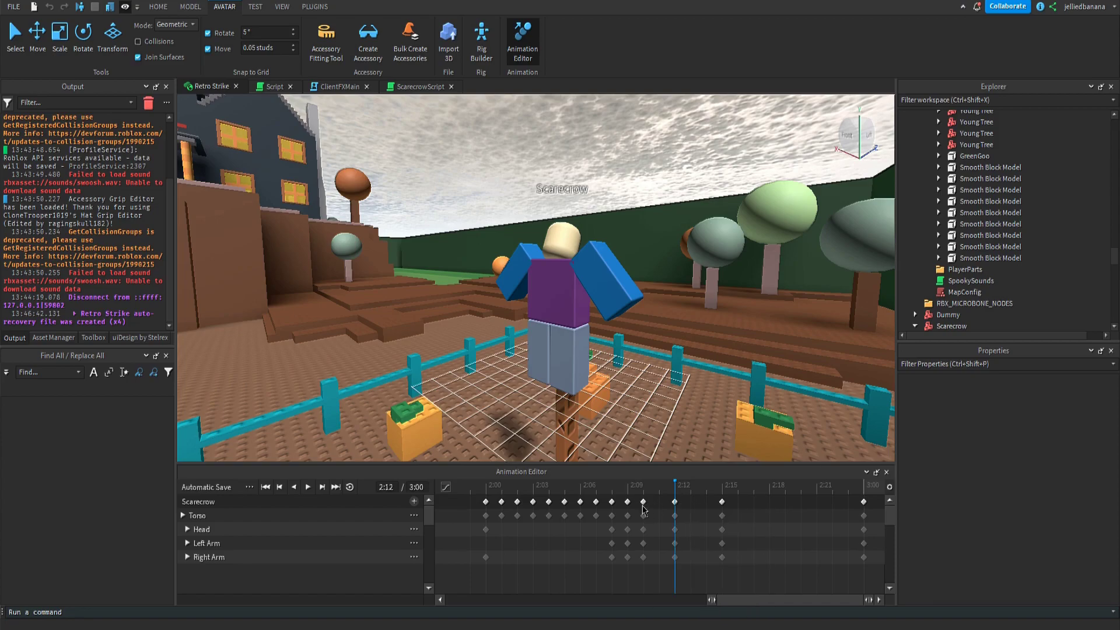
key(space)
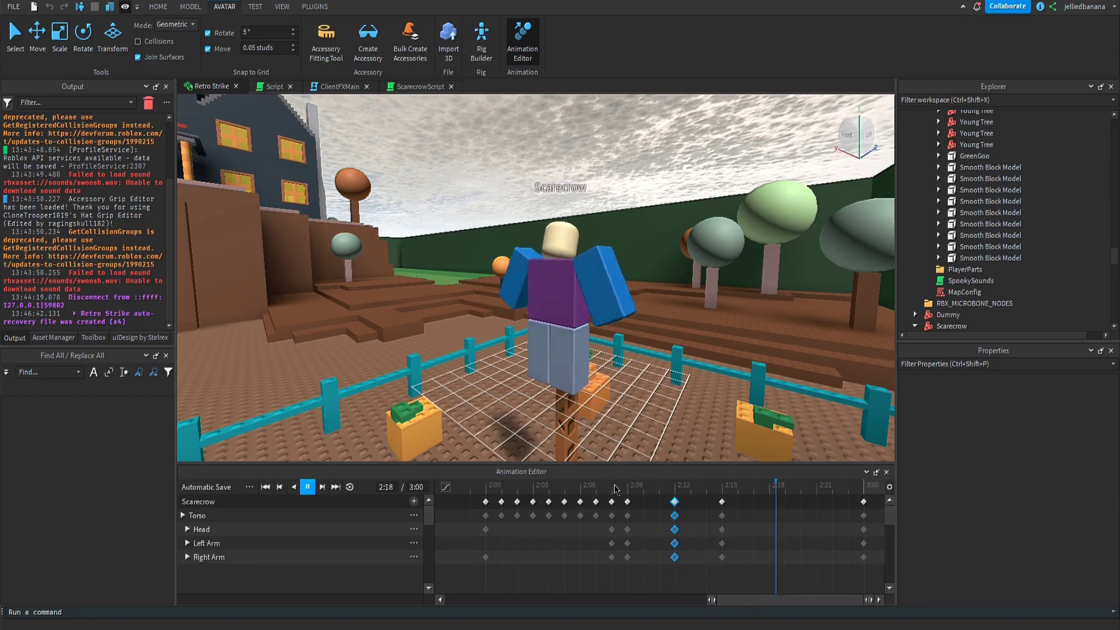
key(space)
- Copy the 2:15 keyframe to 2:18 and play back the ending from 2:09
click(722, 501)
key(ctrl+c)
click(773, 491)
key(ctrl+v)
click(635, 491)
key(space)
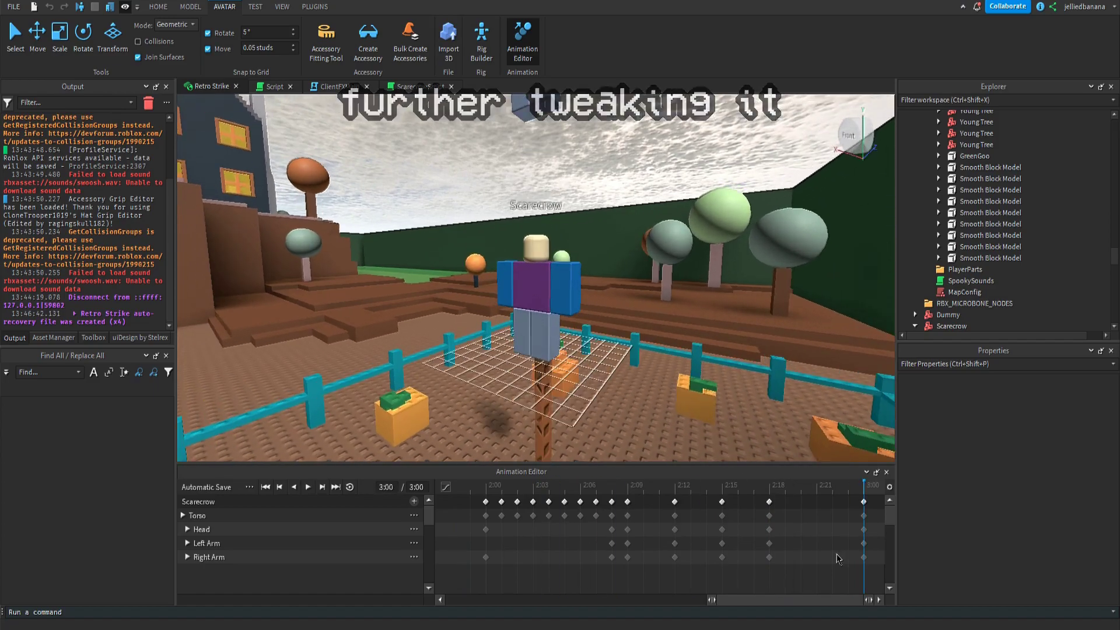
right_drag(466, 385, 484, 374)
- Publish the animation to Roblox with the title "scarecrow_intro"
click(382, 601)
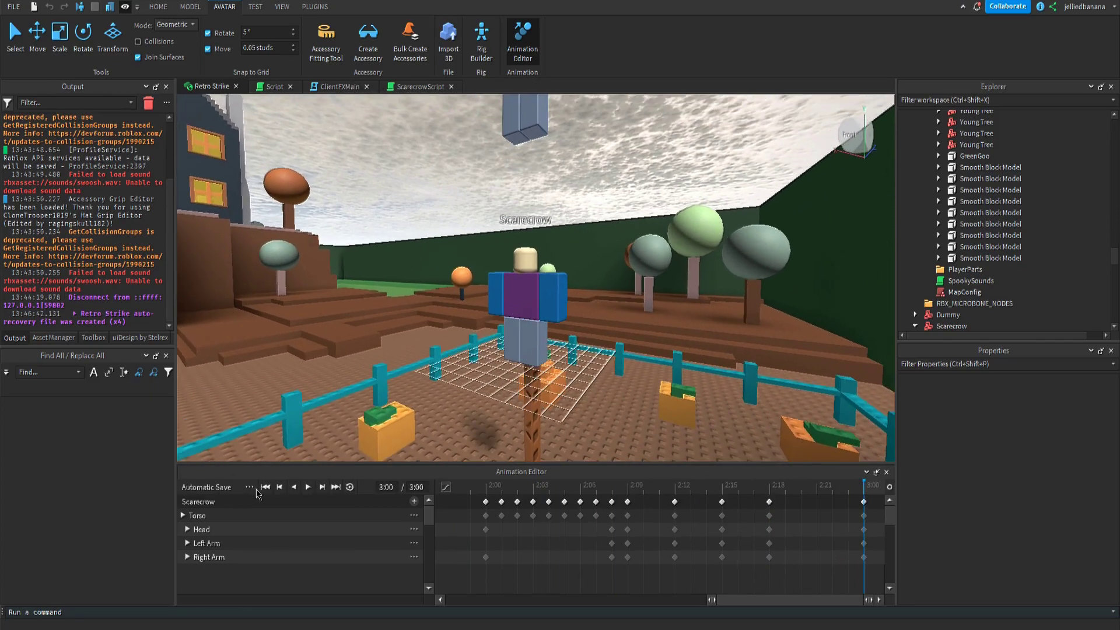
click(294, 557)
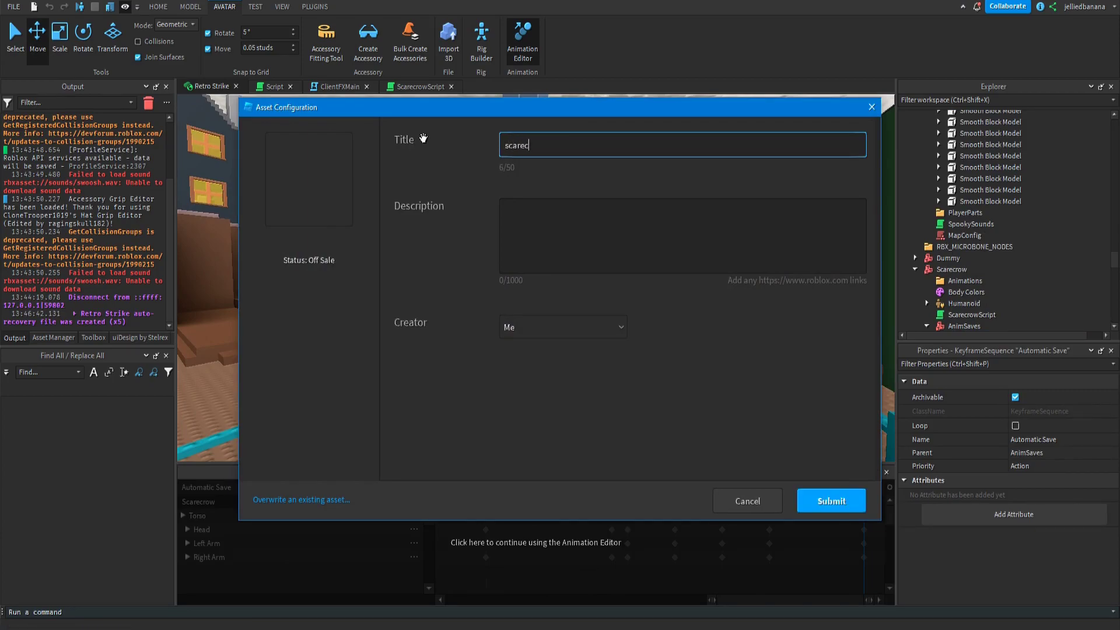
click(831, 501)
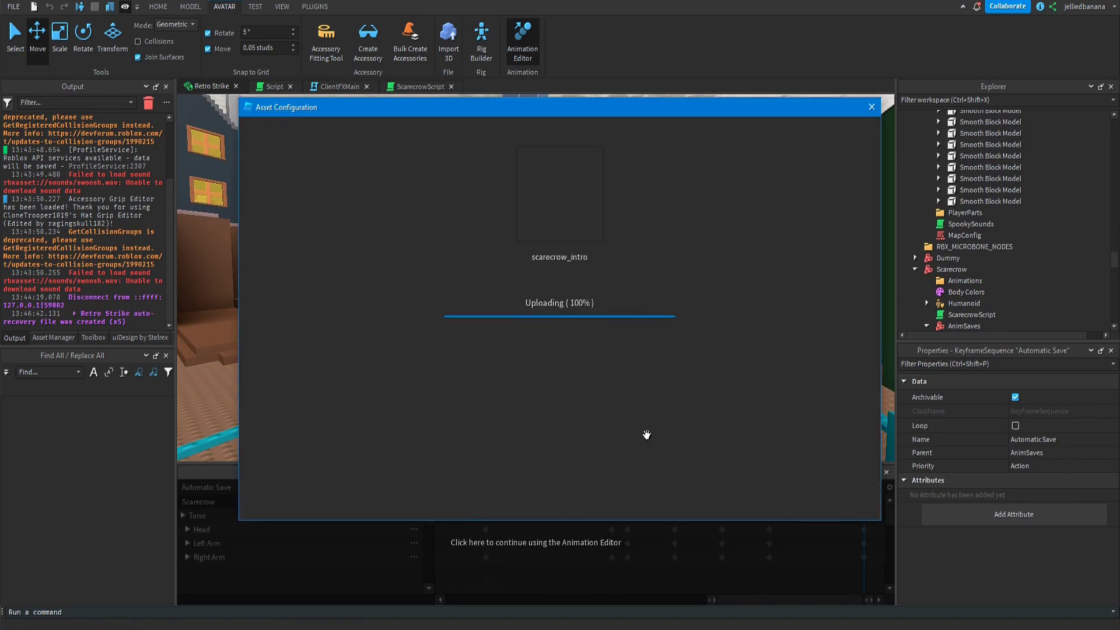
click(577, 475)
- Insert an Animation object named OnSummon into the Scarecrow model's Animations folder
scroll(1004, 239, down, 5)
scroll(1000, 236, up, 1)
click(986, 153)
click(986, 143)
key(f)
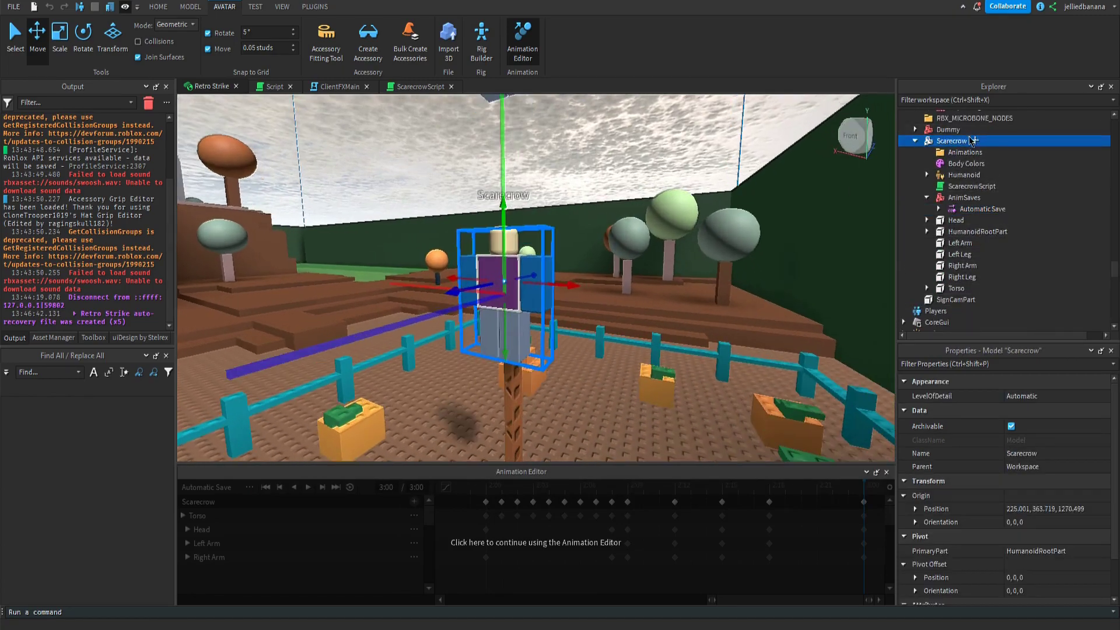
click(986, 155)
click(990, 153)
text(anim)
key(Return)
click(987, 168)
click(987, 164)
click(1030, 410)
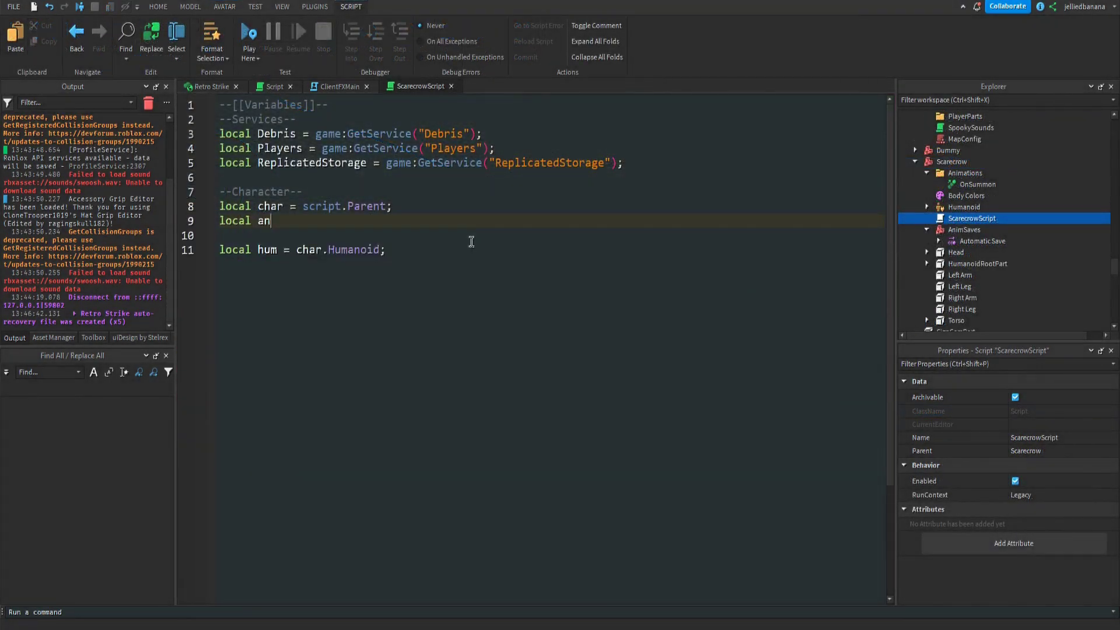
- In ScarecrowScript, declare animationsFolder as char.Animations and start a Functions section with a loadAnimationTracks() function
text(nimations = char.Animations;)
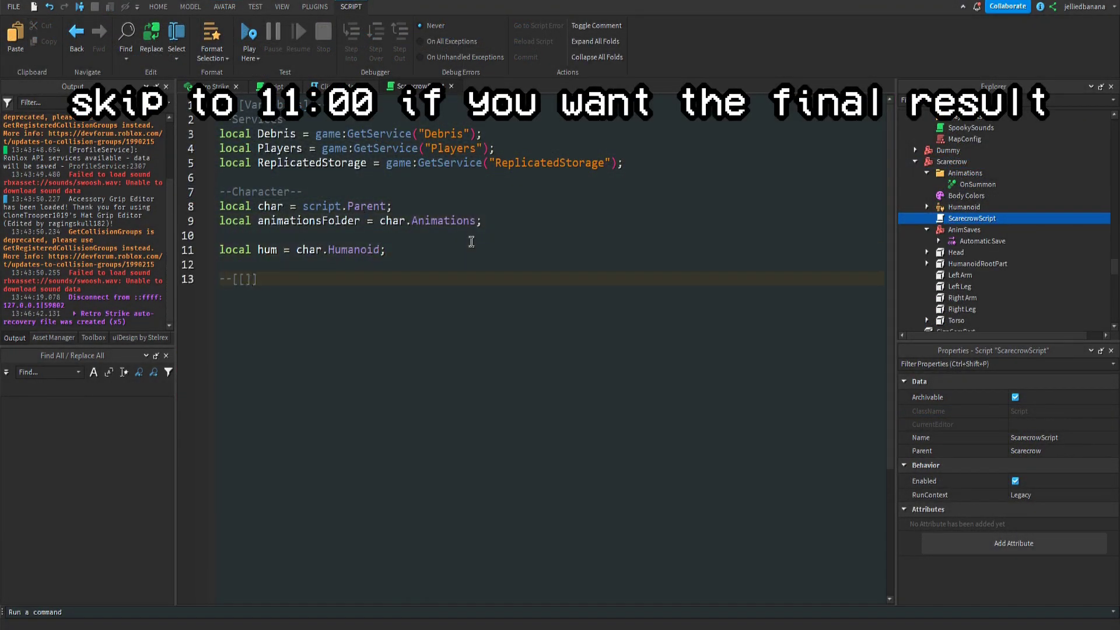
key(Down)
key(Down)
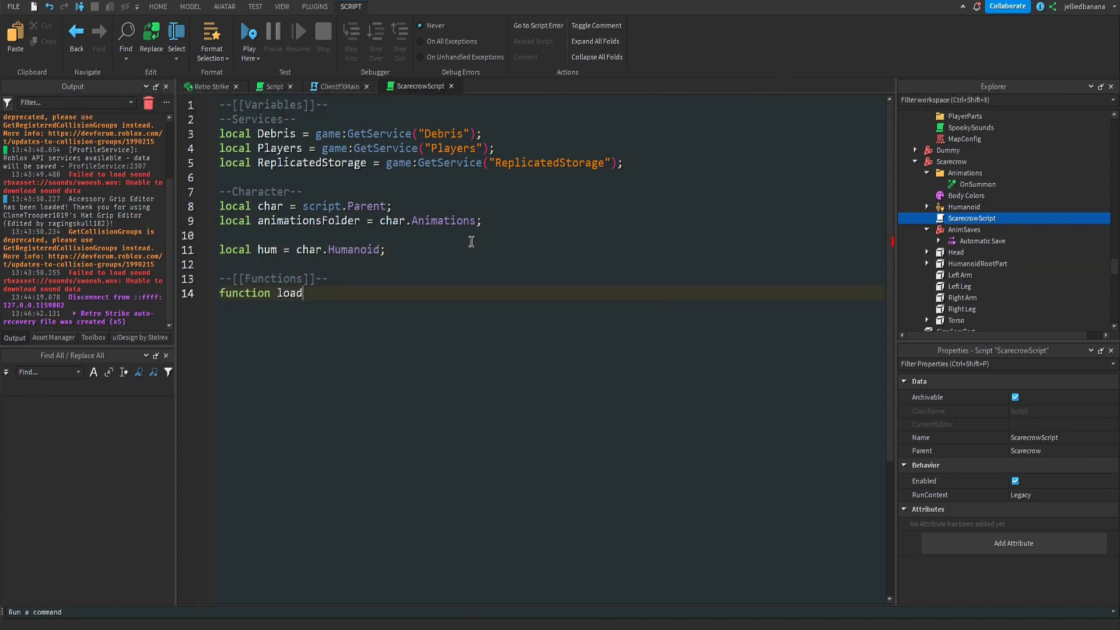
- Declare an empty animTracks table below the animationsFolder variable
key(Up)
key(Up)
key(End)
key(Return)
text(local)
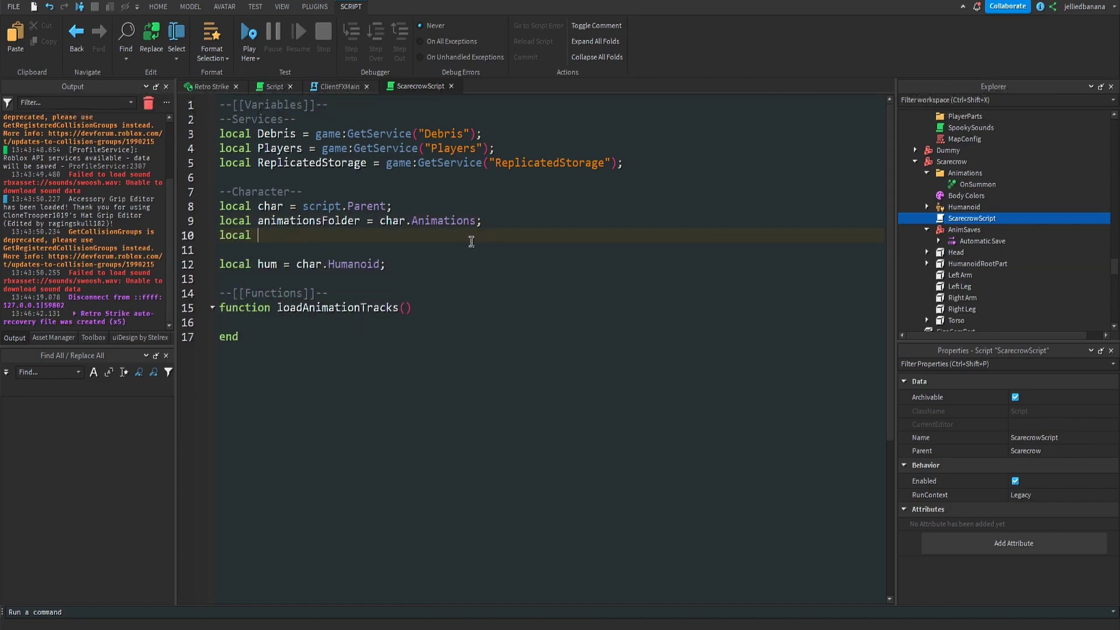
- In loadAnimationTracks, loop over animationsFolder:GetChildren() and store each hum.Animator:LoadAnimation(anim) in animTracks[anim.Name]
text( _, anim in next, animationsFolder:GetChildren() do)
key(Return)
text(animtr)
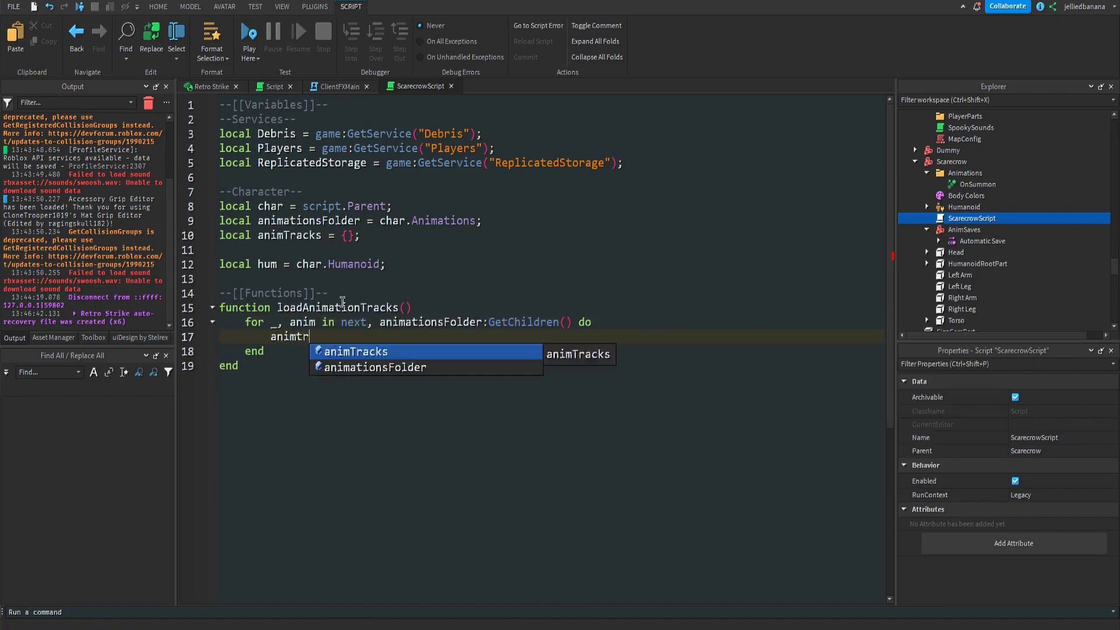
text(acks[anim.Name] = hum.Animator:LoadAnimation(anoi)
key(BackSpace)
key(BackSpace)
text(im);)
- Write an onSpawn() function that calls loadAnimationTracks()
key(Down)
key(Down)
key(Return)
key(Return)
text(function omloadAnimationTracks();)
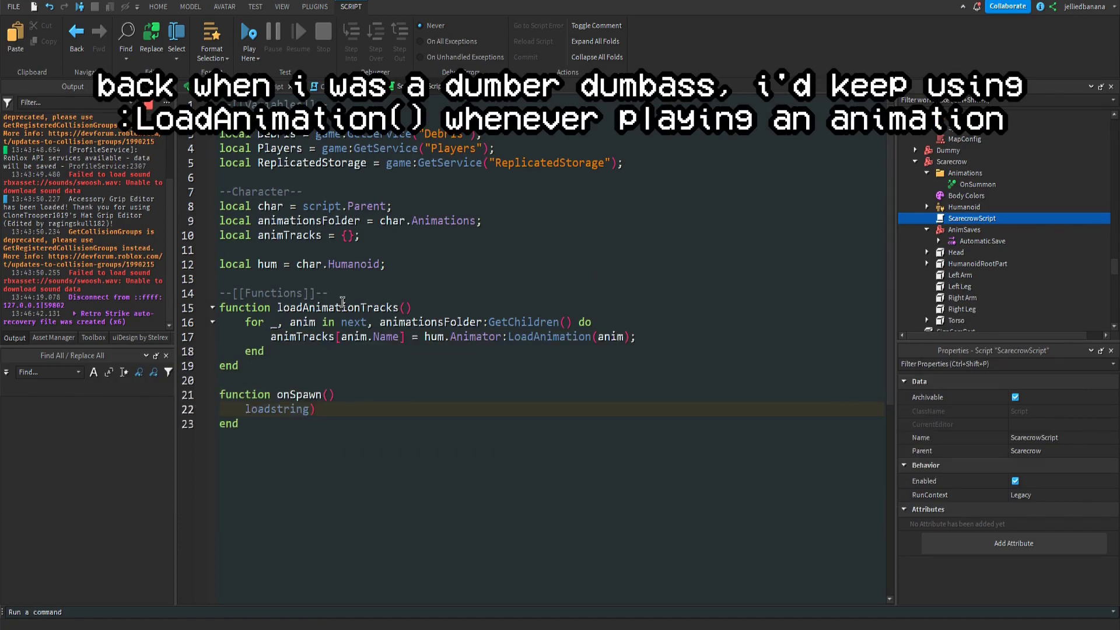
- In onSpawn, make char.Head say "this should be fun." through the Chat service and play OnSummon with fade time 0, calling onSpawn() below the function
key(Return)
key(Return)
text(Chat:Chat(char.Head, "This)
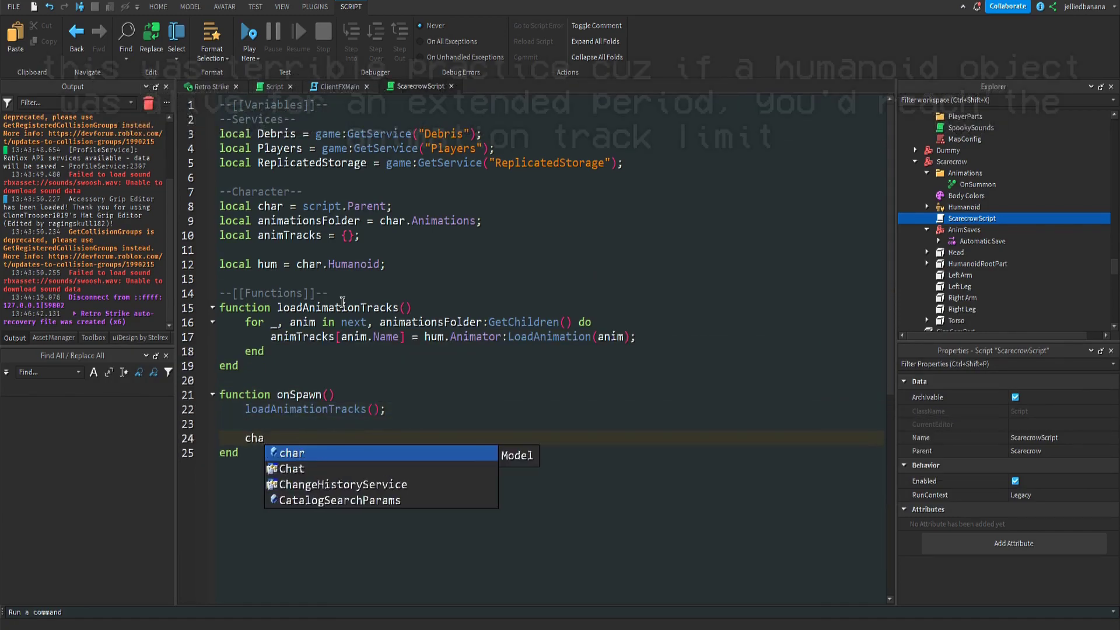
key(BackSpace)
key(BackSpace)
key(BackSpace)
key(BackSpace)
text(this should be fun."); )
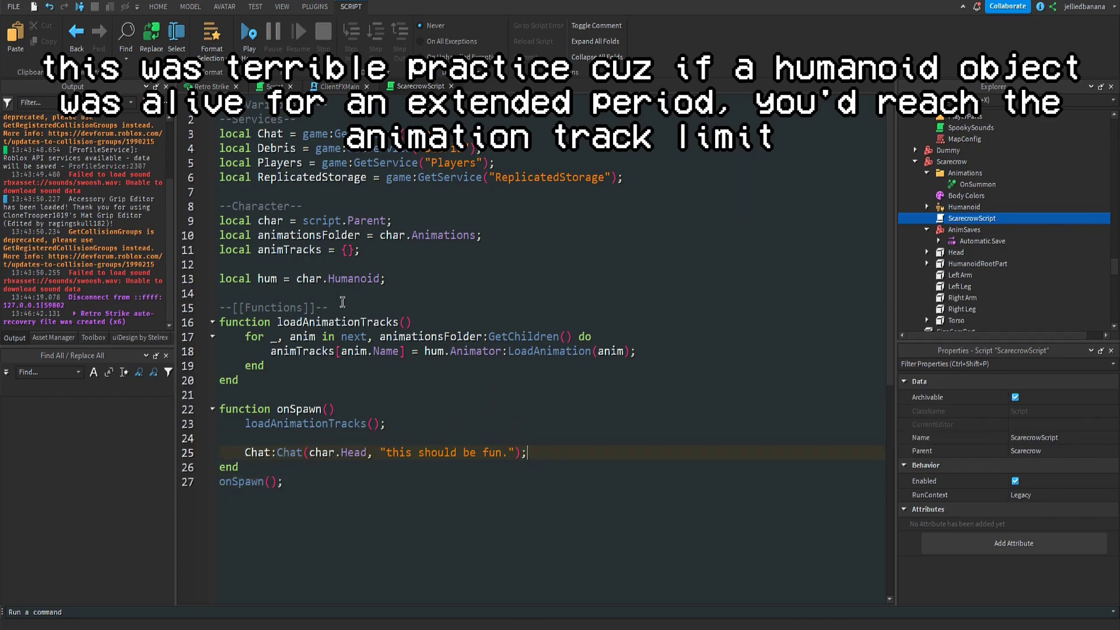
text(animTracks.OnSummon:Play(0);)
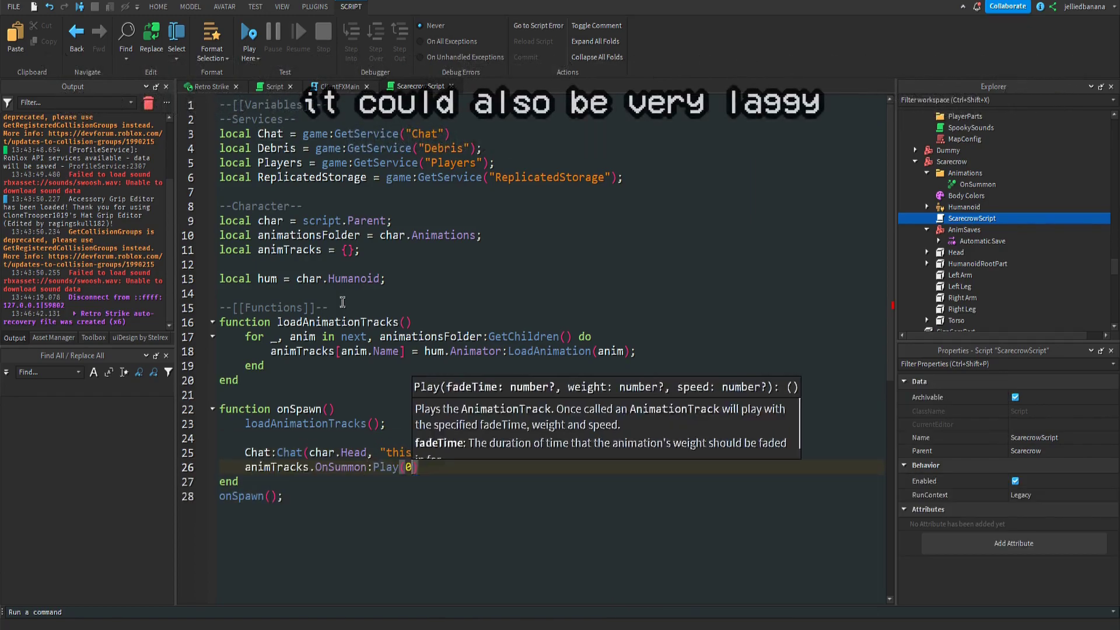
- Add an empty onKeyframeReached(keyframeName) function above loadAnimationTracks
scroll(475, 350, down, 2)
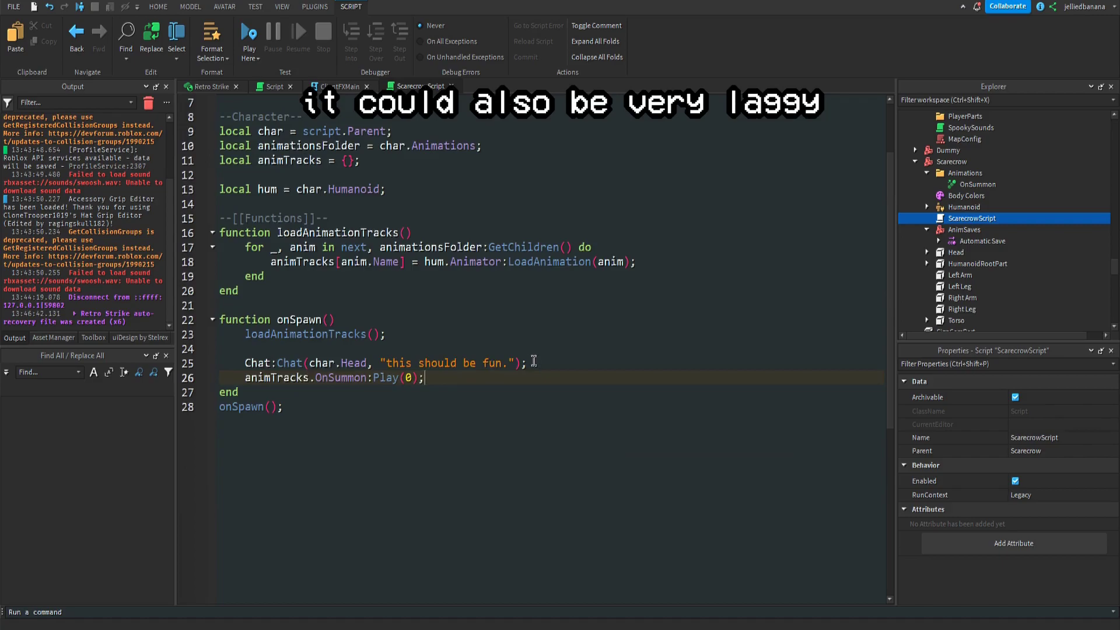
click(566, 276)
scroll(565, 276, up, 2)
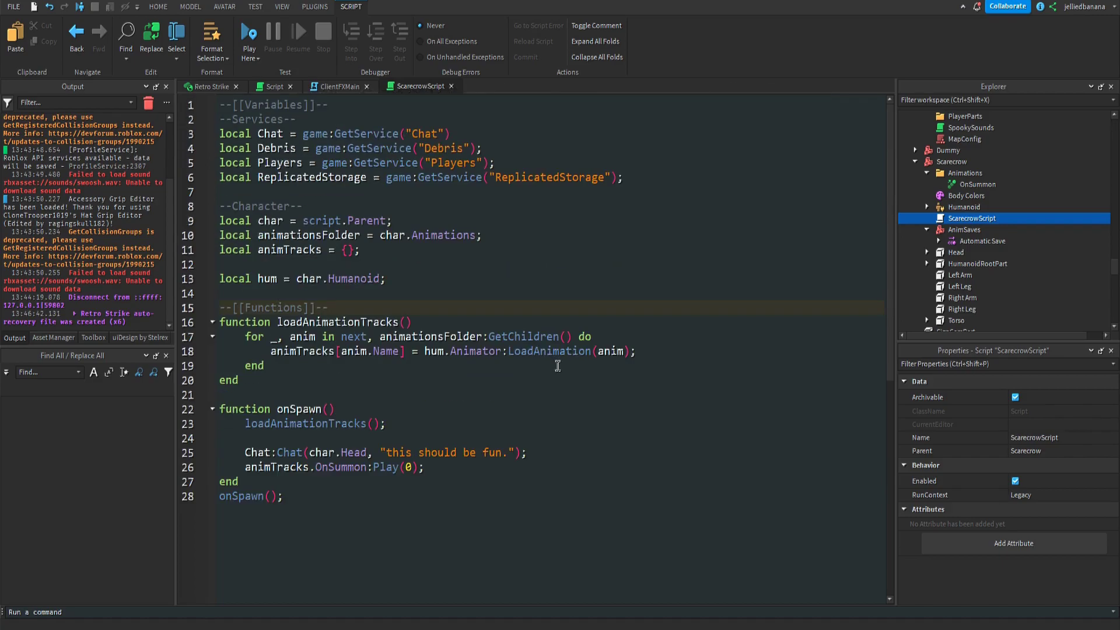
key(Return)
key(Return)
key(Up)
text(function onKeyframeReached(keyframeName))
key(Return)
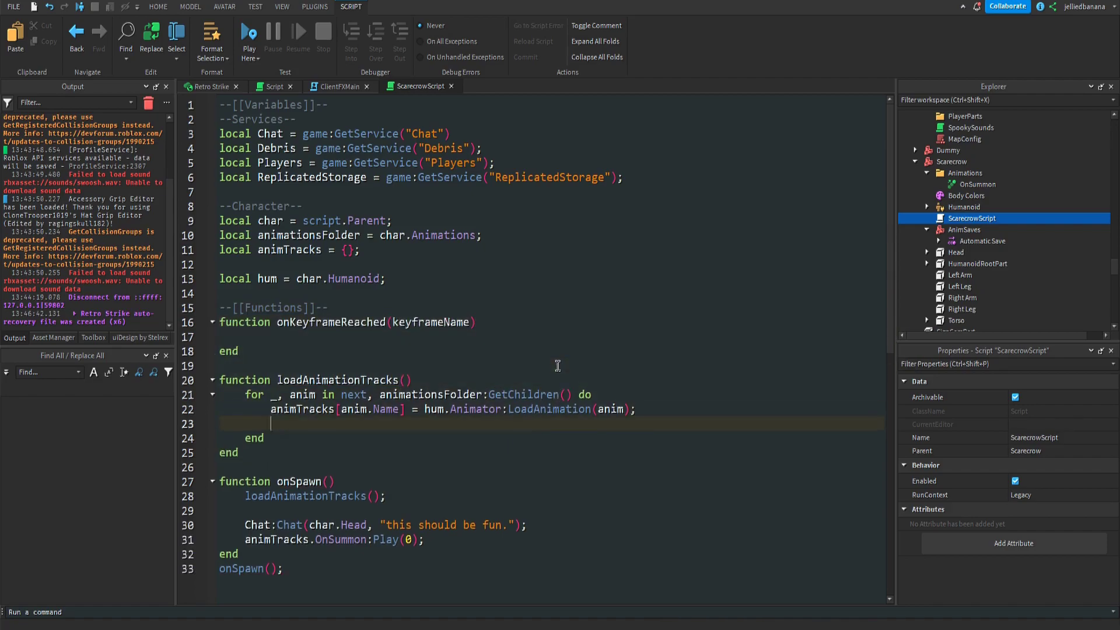
- Connect each loaded track's KeyframeReached event to onKeyframeReached inside the loading loop
text(imTracks[anim.Name].KeyframeReached:Connect(onKeyframeReached()))
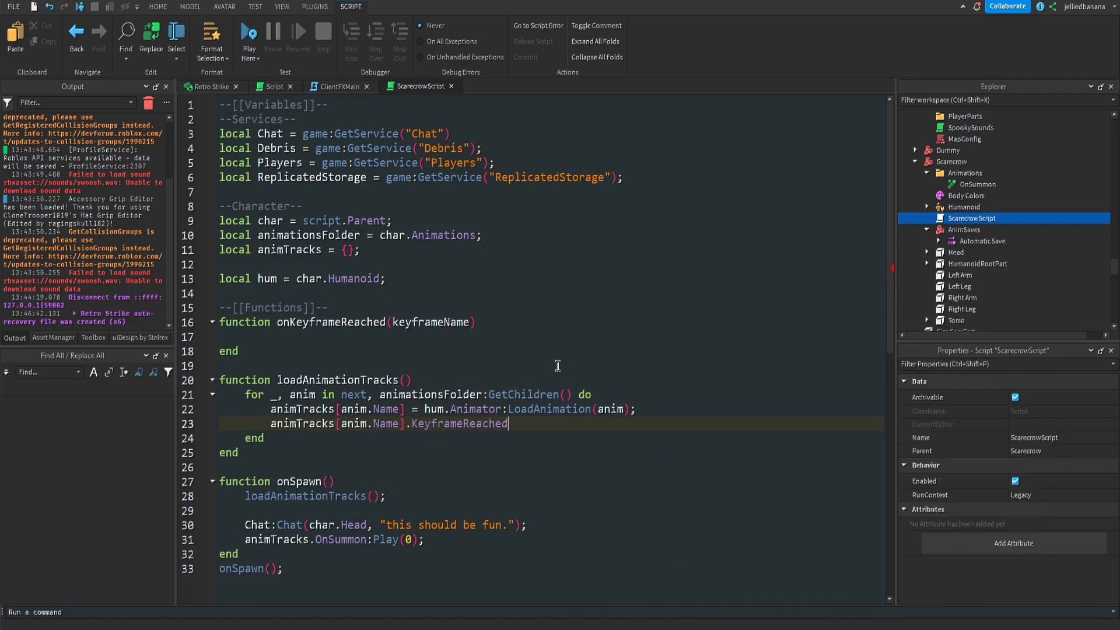
key(BackSpace)
key(BackSpace)
text();)
- Begin an if condition on keyframeName inside onKeyframeReached
key(Up)
key(Up)
key(Up)
key(Tab)
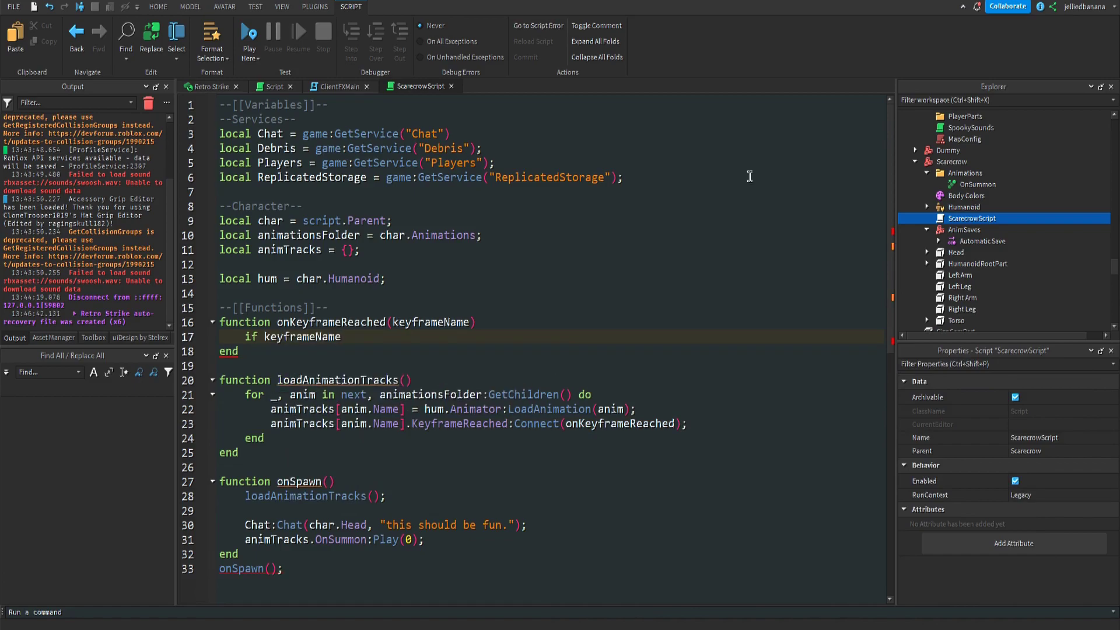
- Preview the sounds in the upper part of the ClientFX Sounds folder, from HalloweenThunder.wav to clickfast.wav, as candidates for the arm release
scroll(935, 173, down, 10)
click(927, 165)
scroll(957, 190, down, 5)
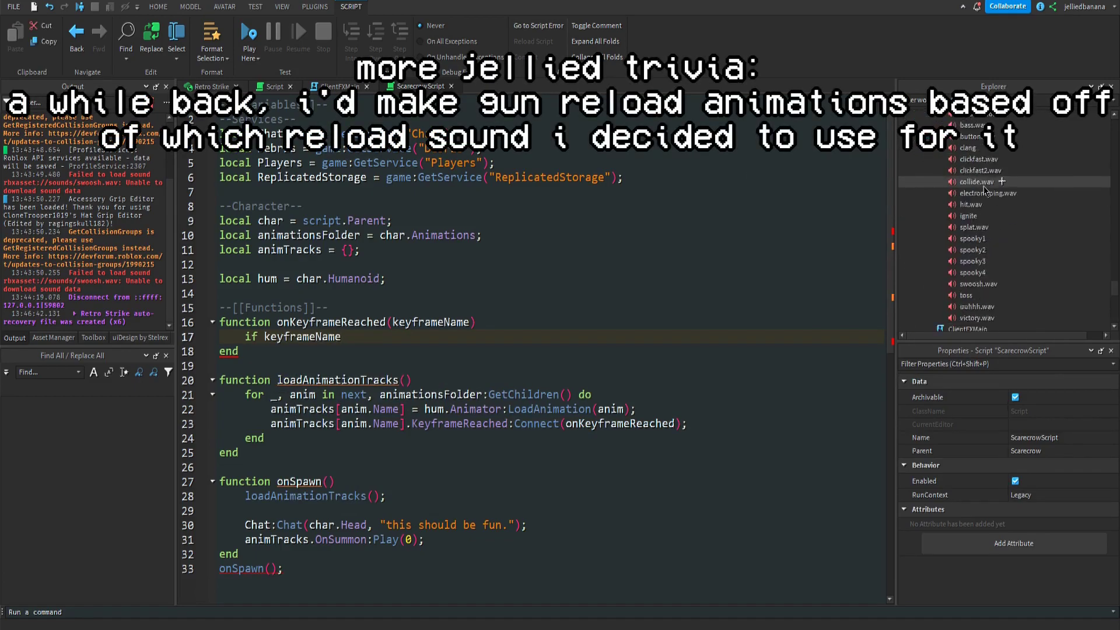
scroll(987, 273, up, 4)
click(988, 144)
key(Down)
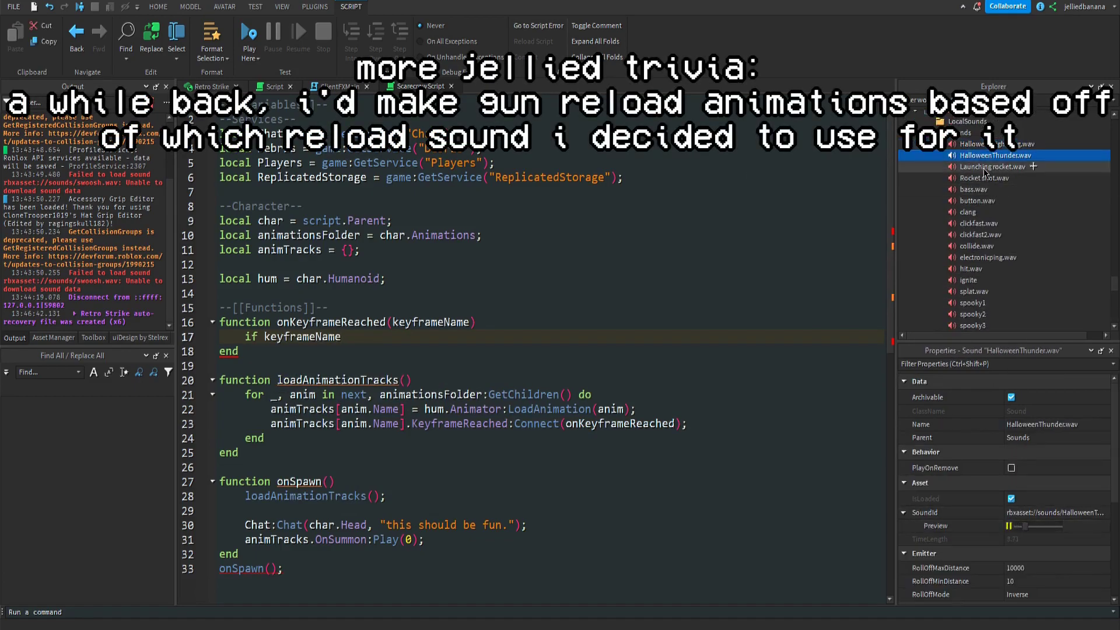
click(980, 179)
click(1008, 526)
click(974, 190)
click(977, 201)
click(1009, 526)
click(972, 212)
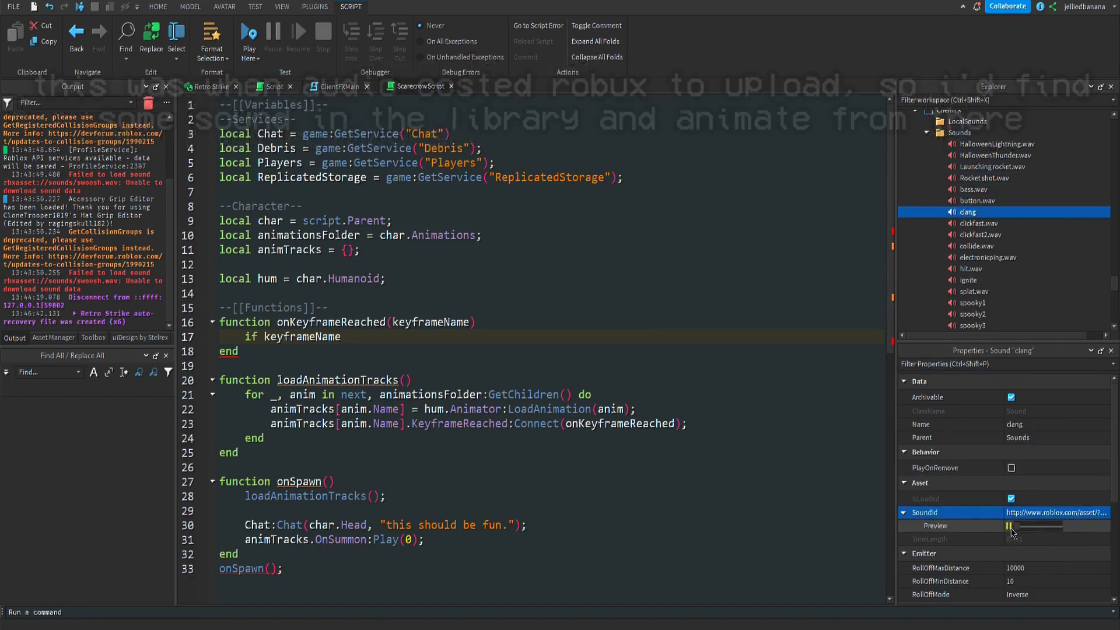
click(978, 224)
click(1009, 527)
- Go through the remaining sounds in the Sounds folder down to uuhhh.wav and back up, checking them for a usable effect
key(Down)
key(Down)
key(Down)
key(Down)
key(Down)
key(Down)
key(Down)
key(Down)
key(Down)
key(Down)
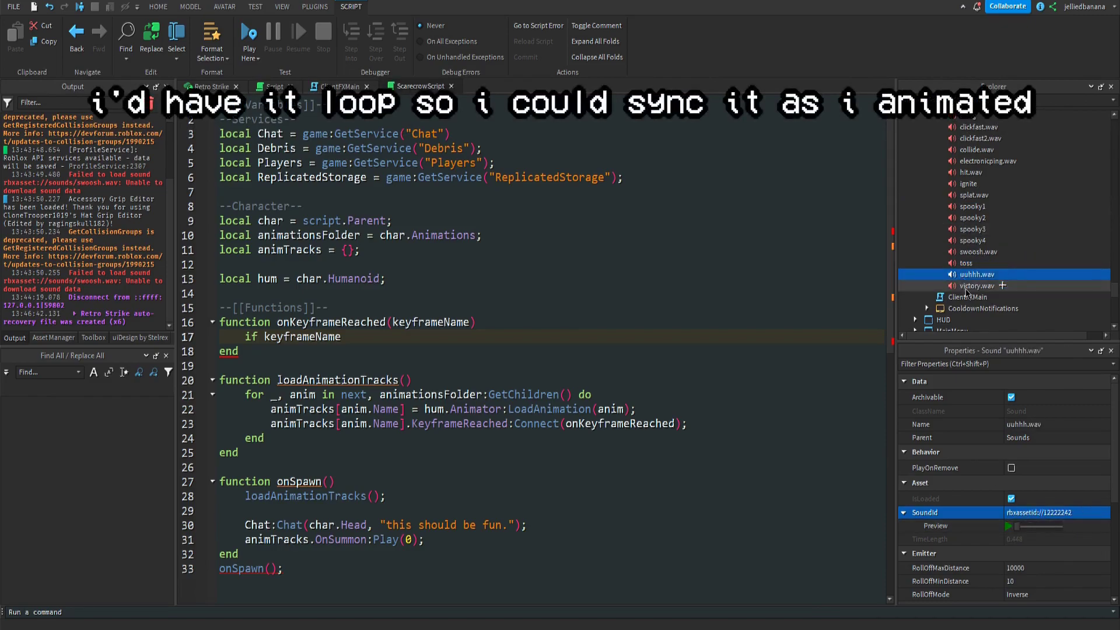
key(Up)
click(1009, 526)
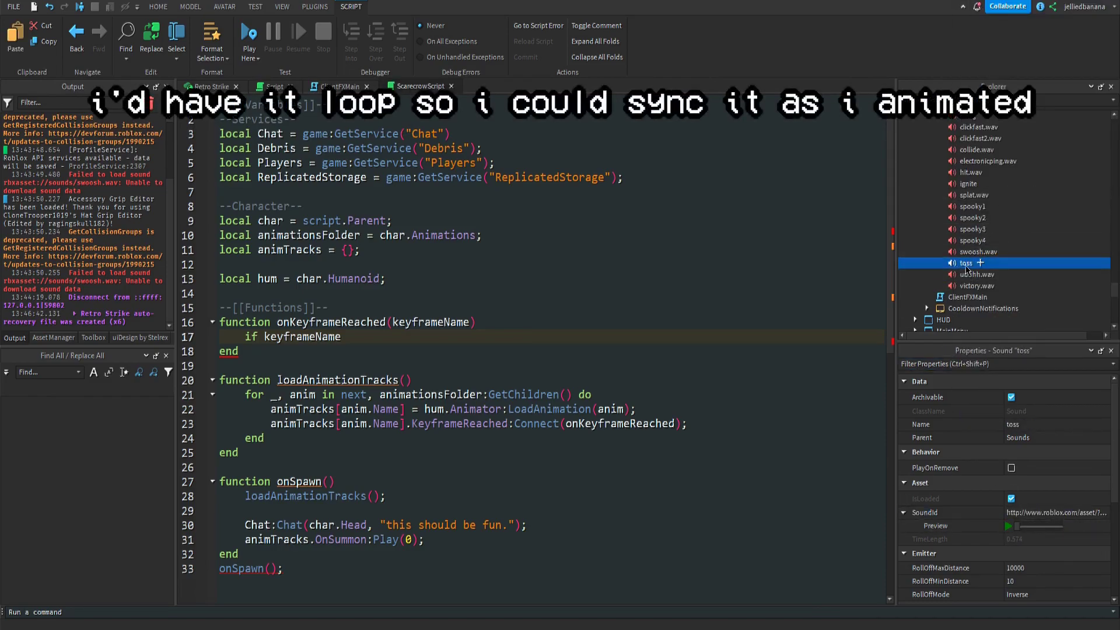
key(Up)
key(Up)
key(Up)
key(Up)
key(Up)
key(Up)
key(Up)
key(Up)
key(Up)
key(Up)
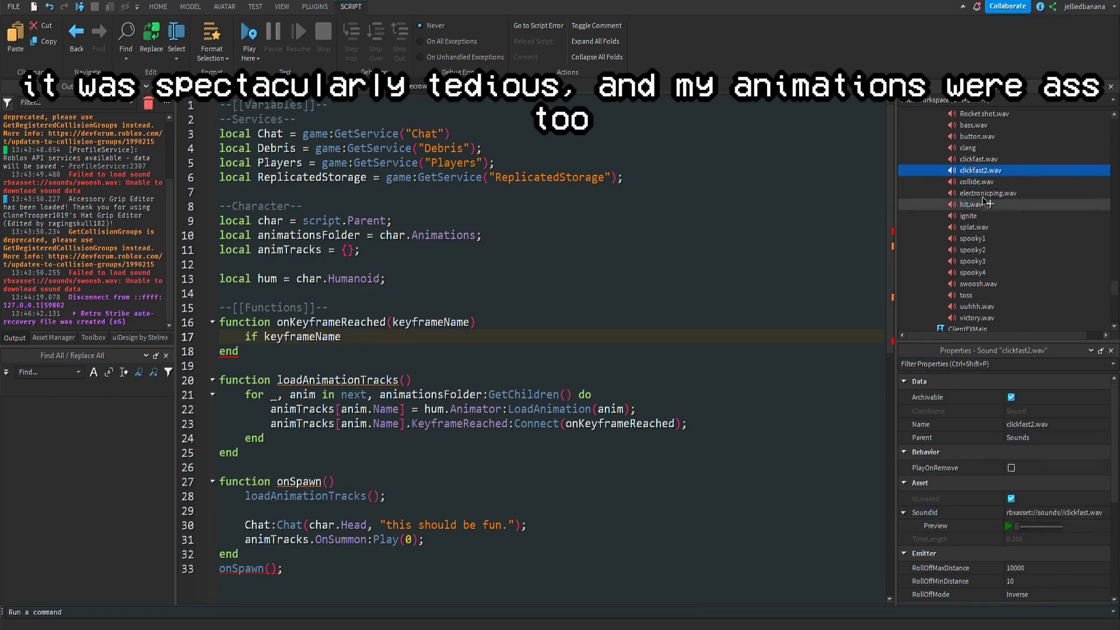
scroll(987, 232, up, 2)
scroll(967, 206, down, 2)
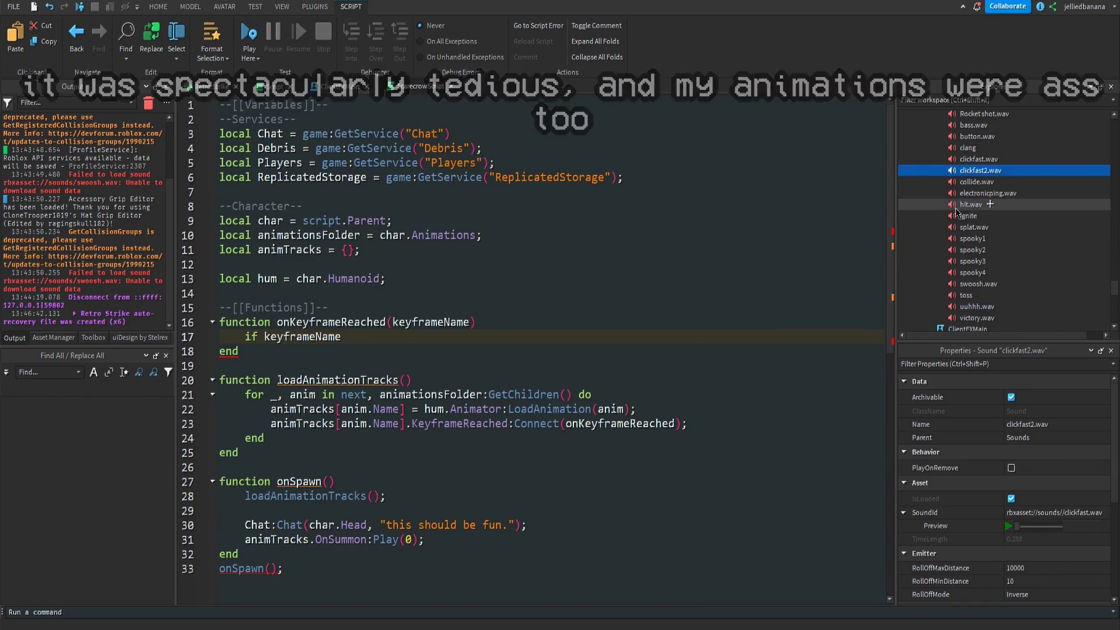
- Complete the condition in onKeyframeReached as if keyframeName == "left_arm_release" then, with an empty body
click(379, 333)
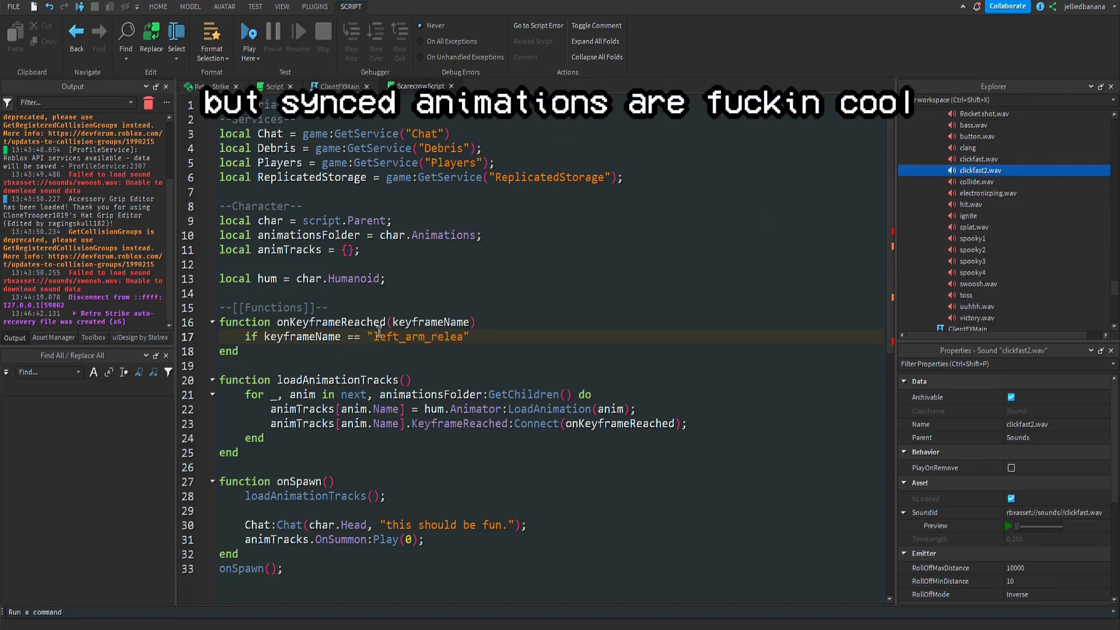
text(se" then)
key(Return)
- Compare more sounds from the Sounds folder, including the spooky, toss, uuhhh and victory ones, for the scarecrow's intro effects
click(980, 228)
click(1008, 526)
click(973, 296)
click(977, 285)
click(1008, 527)
click(976, 273)
key(Down)
right_click(971, 295)
click(981, 6)
scroll(977, 181, up, 2)
click(975, 190)
scroll(973, 262, down, 1)
scroll(973, 283, down, 3)
click(973, 273)
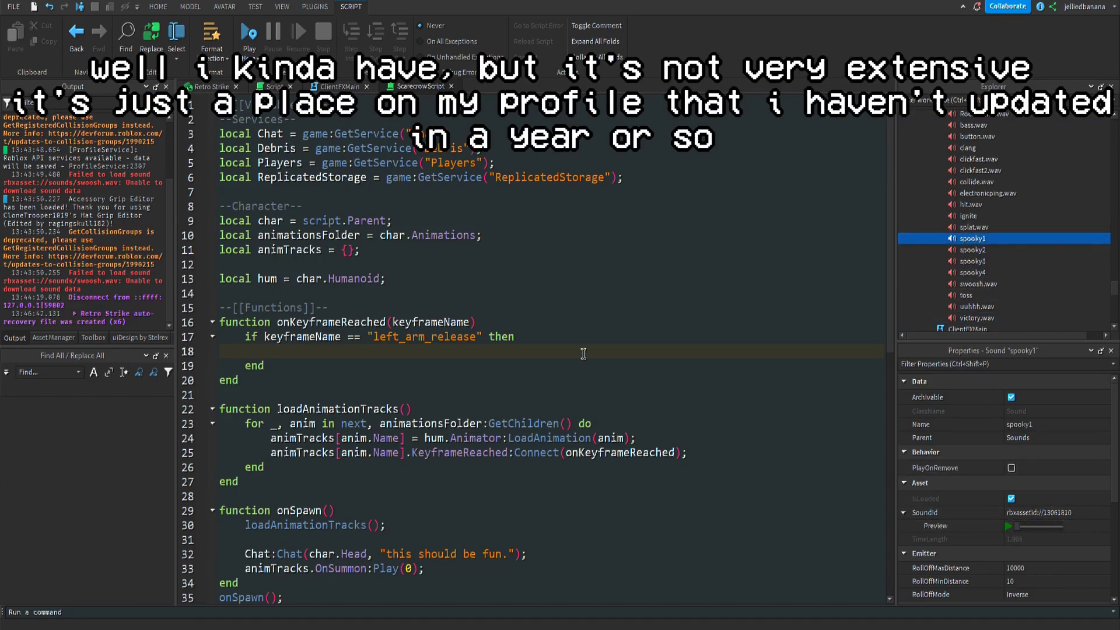
click(969, 295)
scroll(978, 234, up, 2)
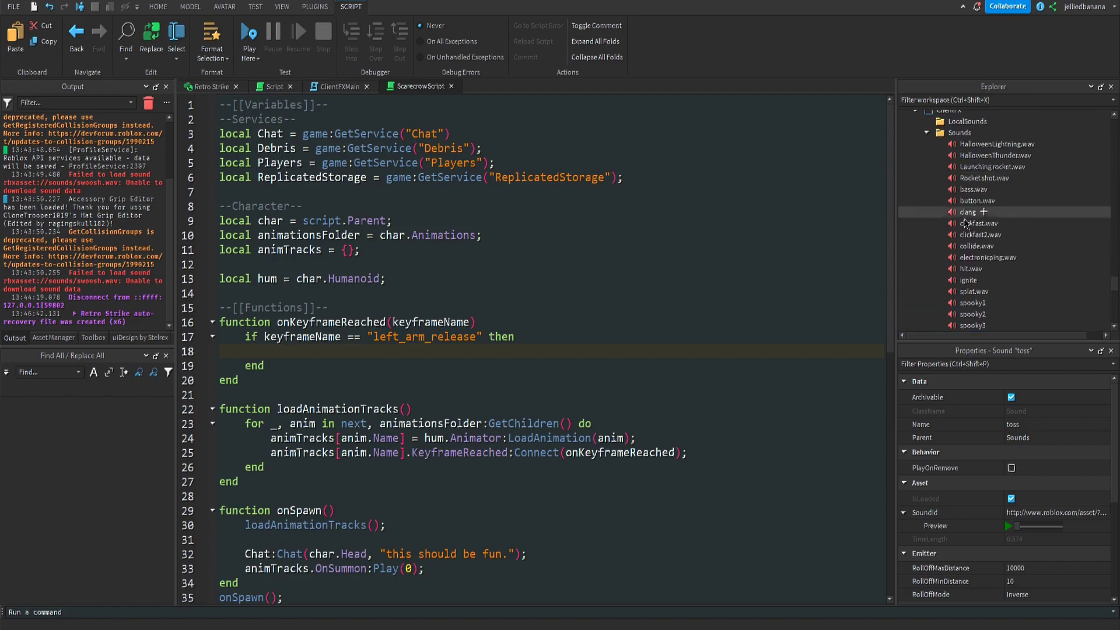
click(973, 191)
scroll(991, 250, down, 2)
- Place a chosen struggle effect from the Sounds folder in the scarecrow's HumanoidRootPart and name it StruggleSound
click(977, 318)
click(974, 273)
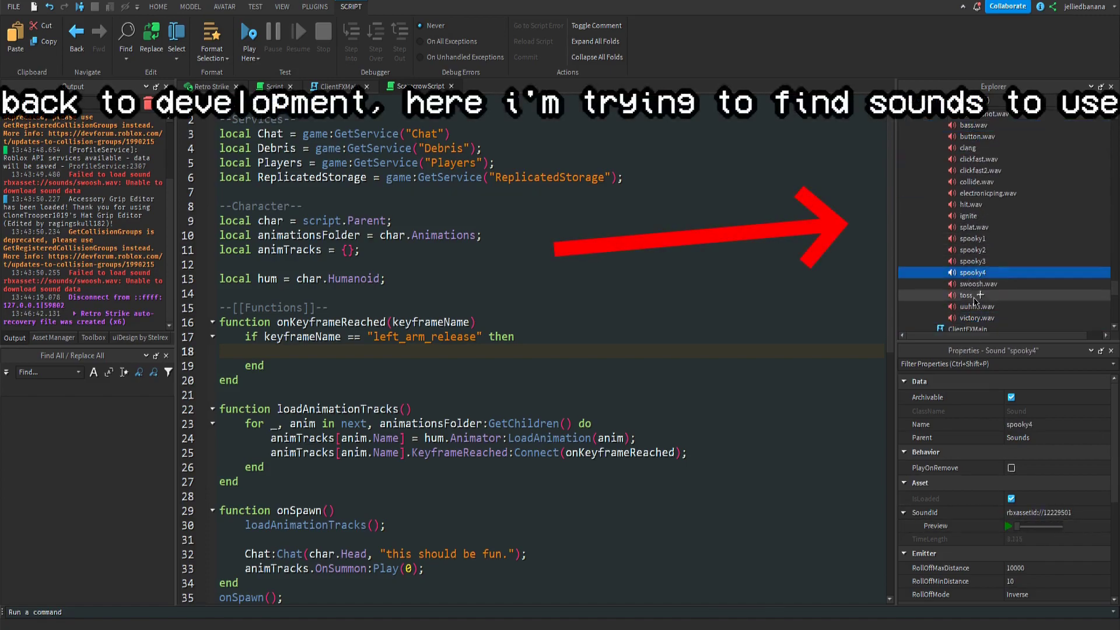
click(974, 262)
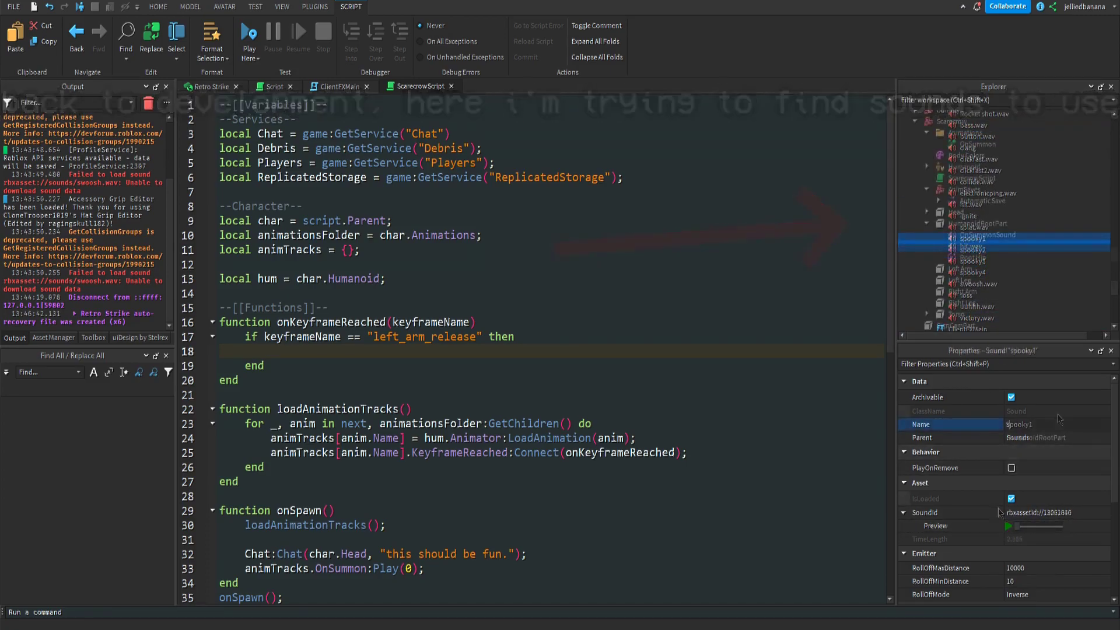
click(1008, 444)
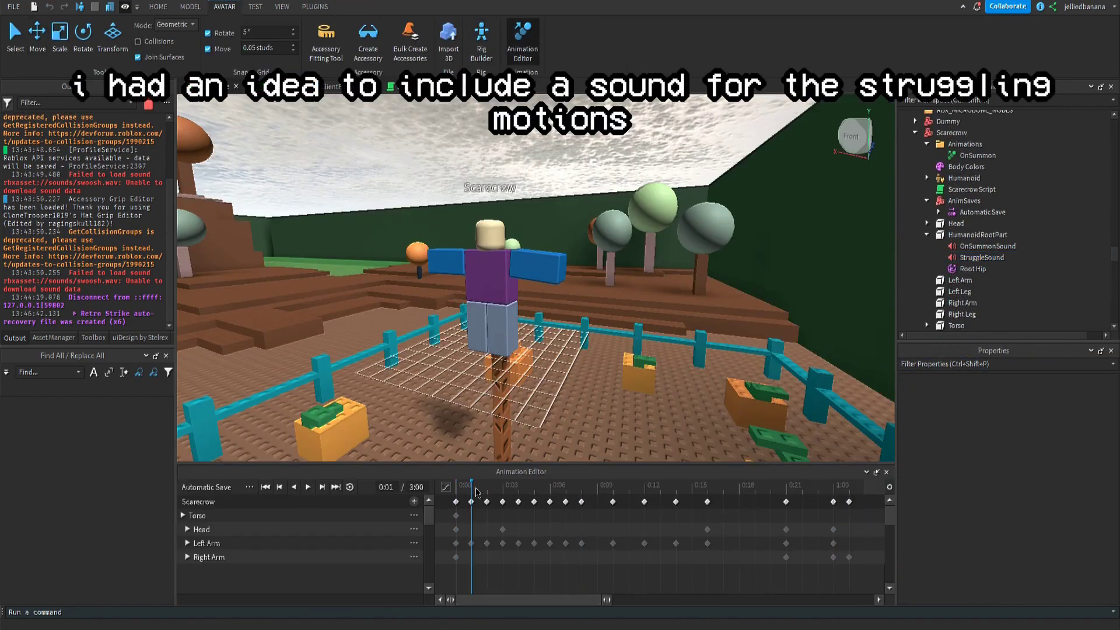
- Name the keyframe at the start of the scarecrow's left-arm struggle "struggle" and play the animation back
right_click(470, 501)
click(493, 472)
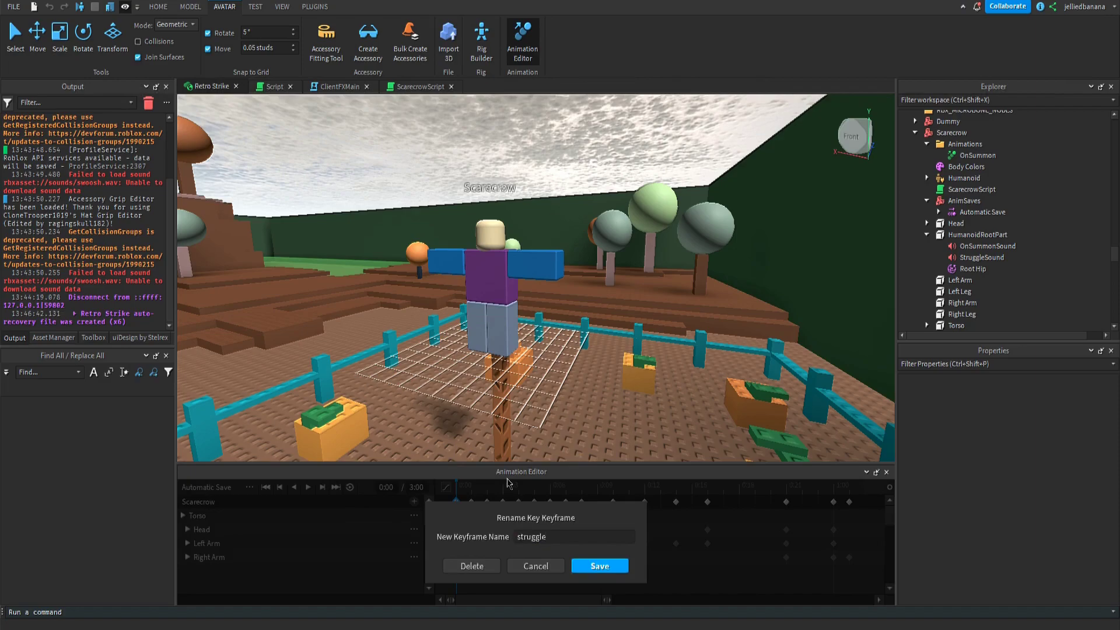
click(600, 570)
key(space)
key(space)
click(446, 488)
click(506, 580)
- Name the keyframe where the next struggling motion begins further along the animation "struggle" and check the playback
drag(511, 599, 746, 600)
right_click(558, 502)
click(577, 500)
text(struggle)
click(600, 566)
key(space)
key(space)
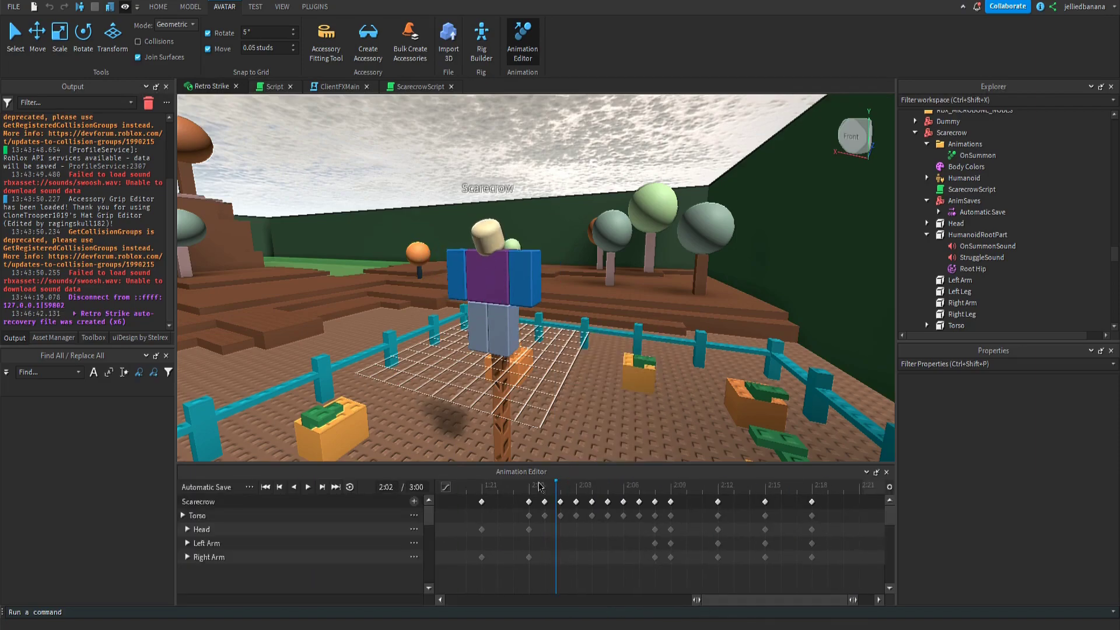
- Give the keyframe at 2:00, where the torso struggle begins, a keyframe name as well
drag(510, 486, 529, 488)
right_click(529, 502)
click(552, 493)
click(524, 403)
right_click(529, 516)
click(551, 508)
click(599, 568)
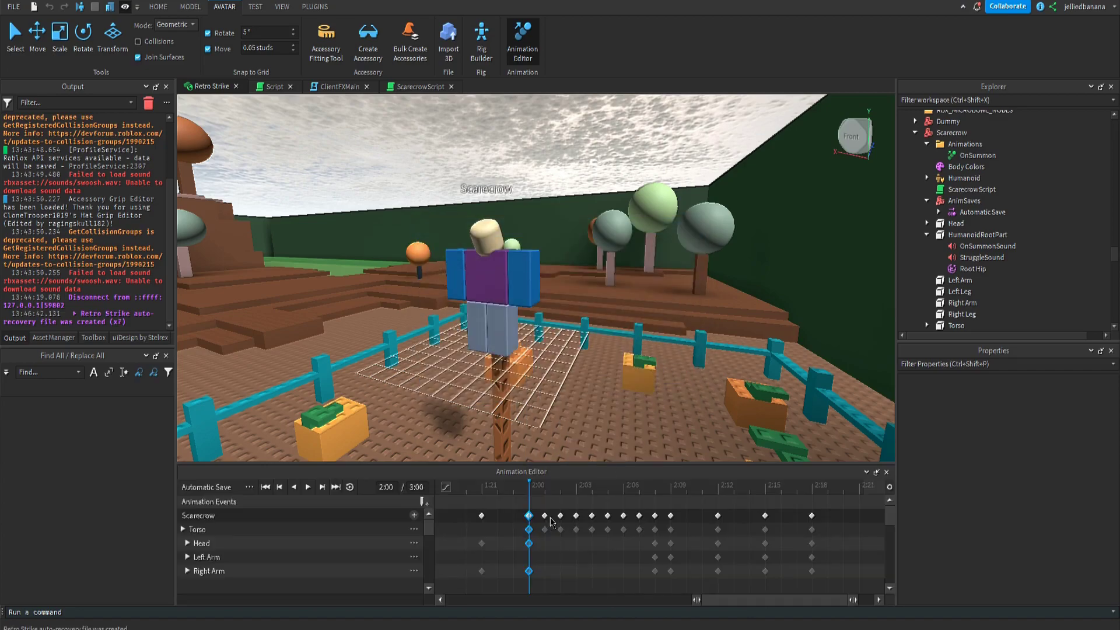
- In ScarecrowScript, make keyframeName == "struggle" the first condition of onKeyframeReached and turn the left_arm_release check into an elseif
click(886, 472)
click(982, 257)
click(420, 86)
key(Return)
text(if keyframeName == "struggle" then)
key(Return)
text(else)
key(BackSpace)
- Declare local hrp = char.HumanoidRootPart among the character variables and call hrp.StruggleSound:Play() in the struggle branch
click(431, 263)
key(Return)
text(local gp)
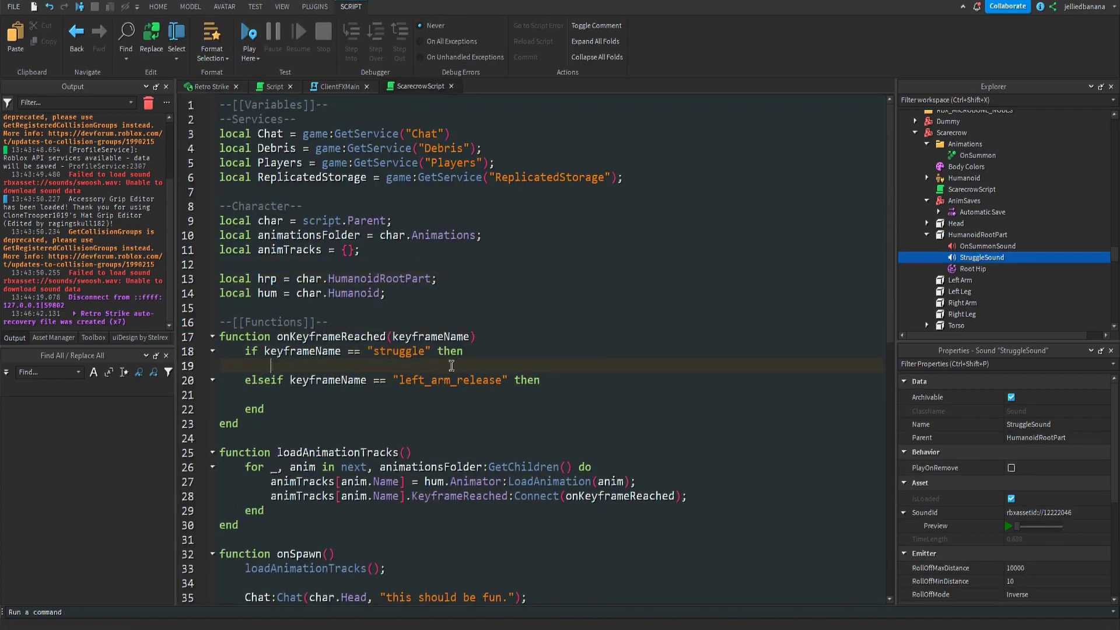
text(hrp.StruggleSound:Play();)
- Copy a release effect from the Sounds folder into the scarecrow's HumanoidRootPart and name it ArmReleaseSound
scroll(1009, 443, down, 3)
click(1008, 401)
scroll(986, 233, down, 10)
click(980, 227)
click(1009, 401)
key(ctrl+c)
right_click(976, 170)
click(983, 198)
click(1064, 425)
text(OnReleaseSou)
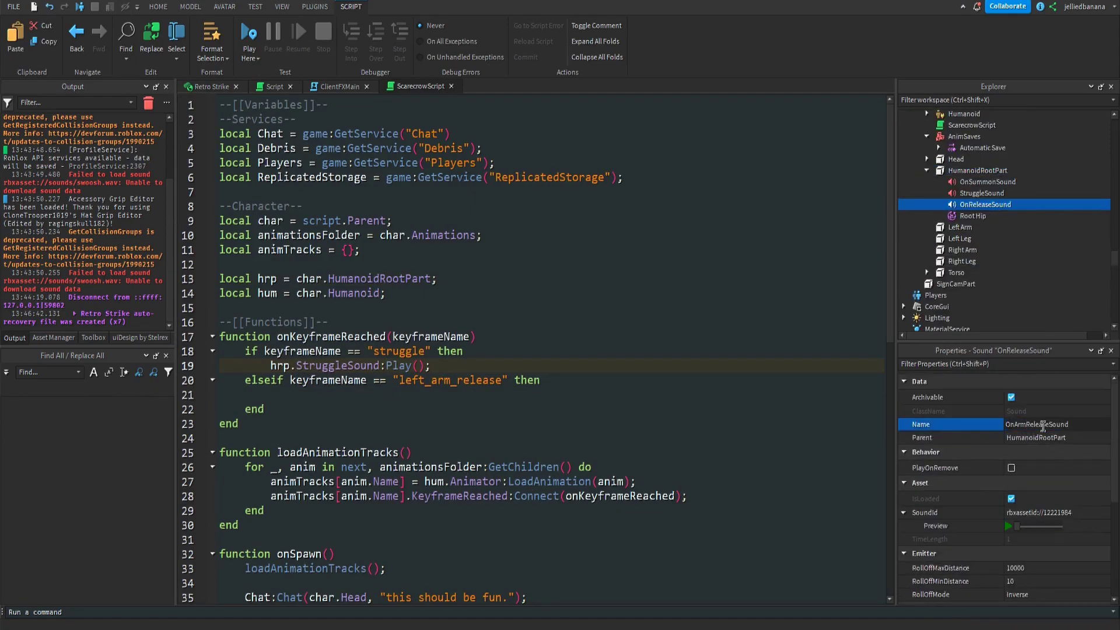
click(1010, 526)
- Extend the left_arm_release branch with or keyframeName == "right_arm_release" and call hrp.ArmReleaseSound:Play() inside it
click(288, 380)
text(hrp.ArmReleaseSound:Play();)
- Copy Rocket shot.wav into the scarecrow's HumanoidRootPart, name it FullReleaseSound and set its volume to 2
scroll(992, 233, down, 5)
right_click(975, 175)
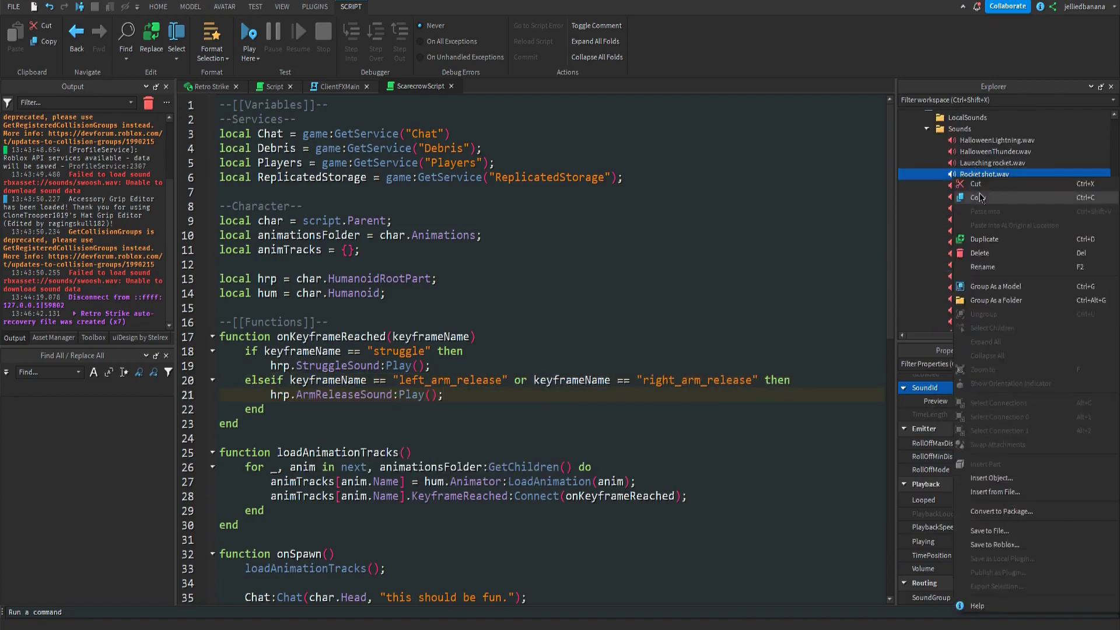
click(978, 197)
scroll(991, 234, up, 10)
right_click(977, 206)
click(985, 228)
click(1045, 426)
scroll(1011, 538, down, 5)
click(1011, 527)
- Add an elseif branch for keyframeName == "full_body_release" that calls hrp.FullReleaseSound:Play()
click(491, 399)
key(Return)
text(elseif keyframeName == "full_body_release" then)
key(Return)
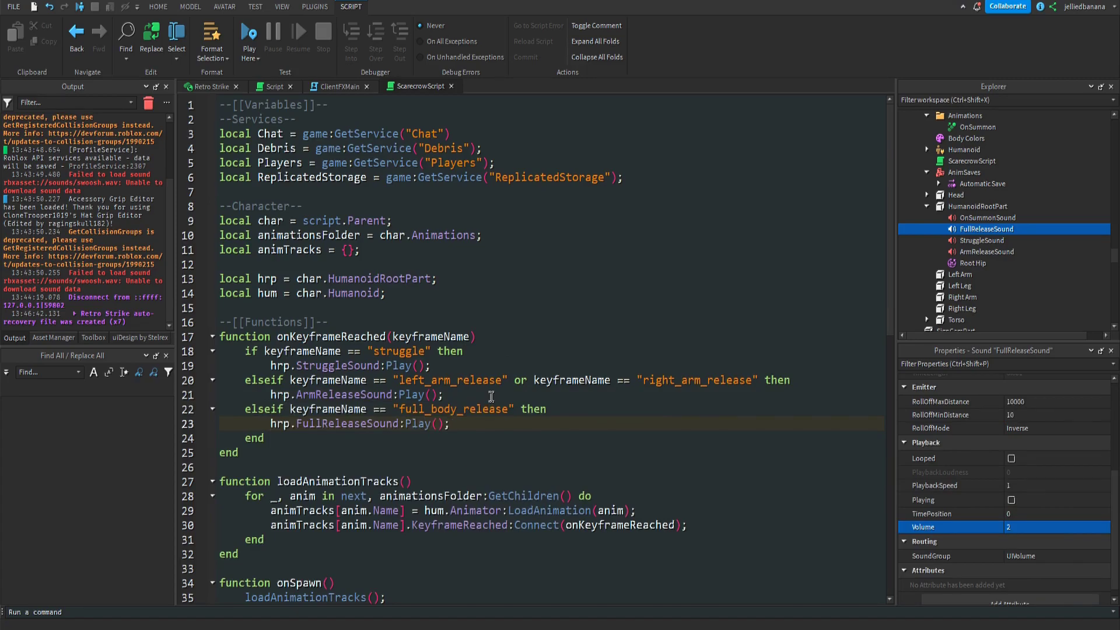
- Add hrp.OnSummonSound:Play() after the OnSummon animation call in onSpawn
scroll(491, 396, down, 3)
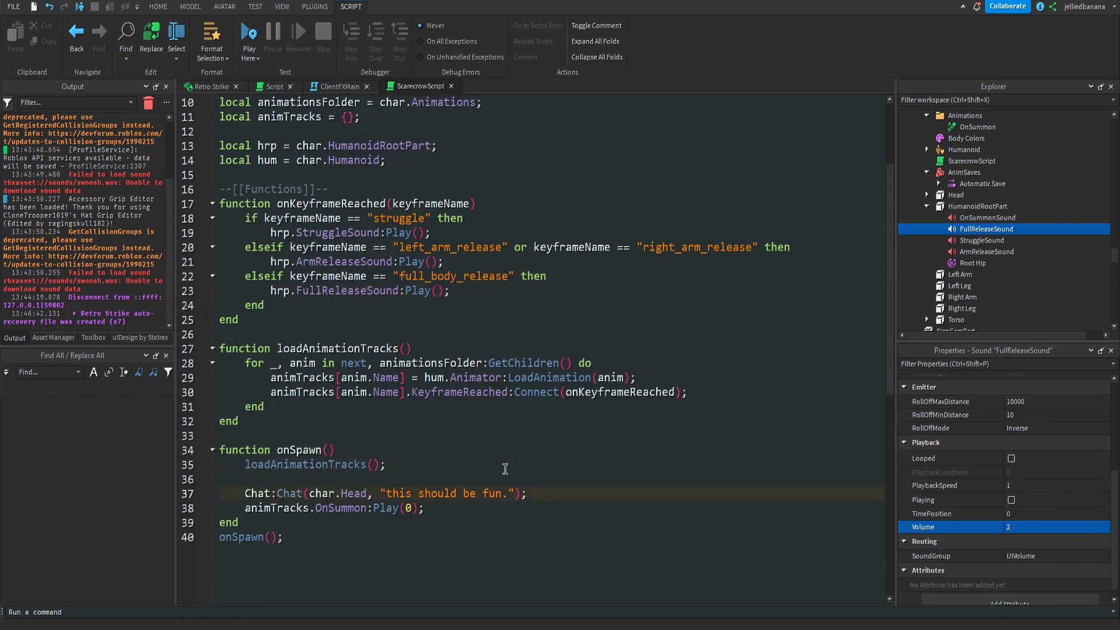
key(Down)
key(Return)
text(hrp.OnSummonSound:Play();)
- Unanchor the scarecrow in the full_body_release branch with hrp.Anchored = false
key(Return)
key(Return)
text(hrp.Anchored = false;)
key(Return)
key(Return)
- Create a BodyVelocity bv parented to hrp, with MaxForce Vector3.new(1e9, 1e9, 1e9) and Velocity hrp.CFrame.LookVector * 25
text(local bv = Instance.new("BodyVelocity");)
key(Return)
text(bv.max)
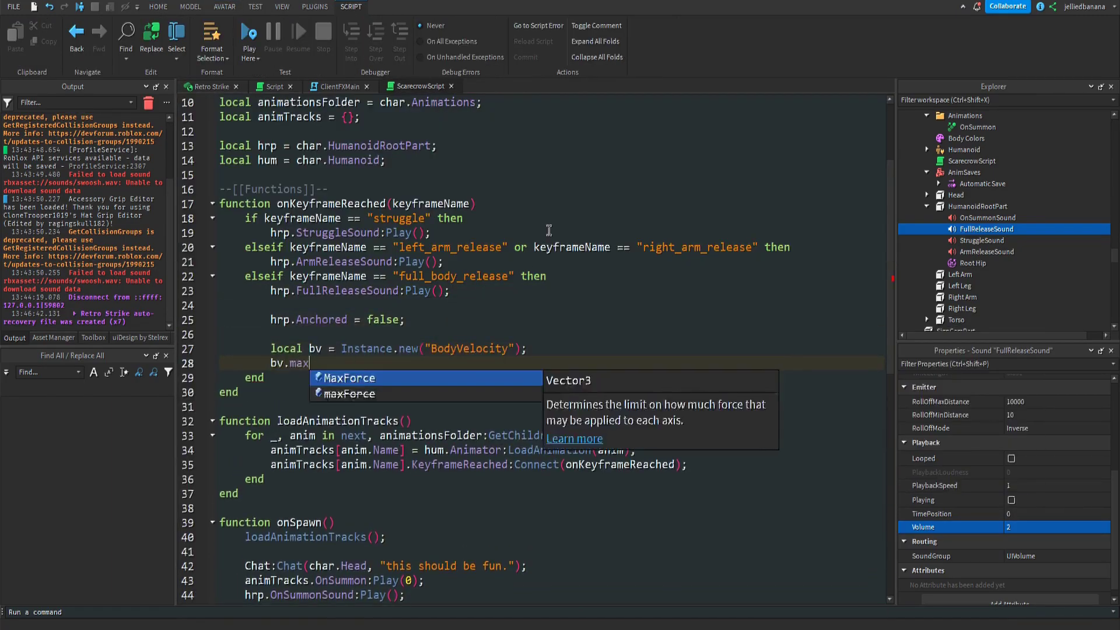
text(Force = Vector3.new(1e9, 1e9, 1e9);)
key(Return)
text(bv.Velocity = hrp.CFrame.LookVector * 25;)
key(Return)
text(bv.Parent = hrp;)
- Schedule the BodyVelocity's removal with Debris:AddItem(bv, 0.05) below its parent assignment
key(Return)
text(Debris:AddItem(bvk,)
key(BackSpace)
key(BackSpace)
text(, 0.05);)
- Run the place to watch the scarecrow's breakout and leap from the post, and stop the test
click(211, 86)
right_drag(685, 295, 631, 249)
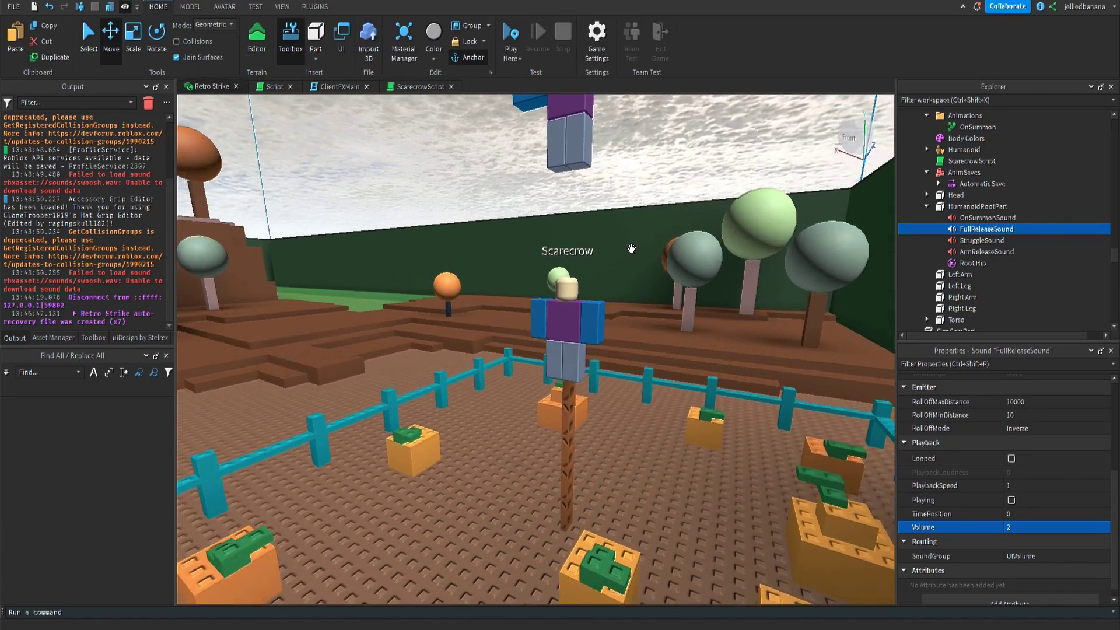
click(517, 58)
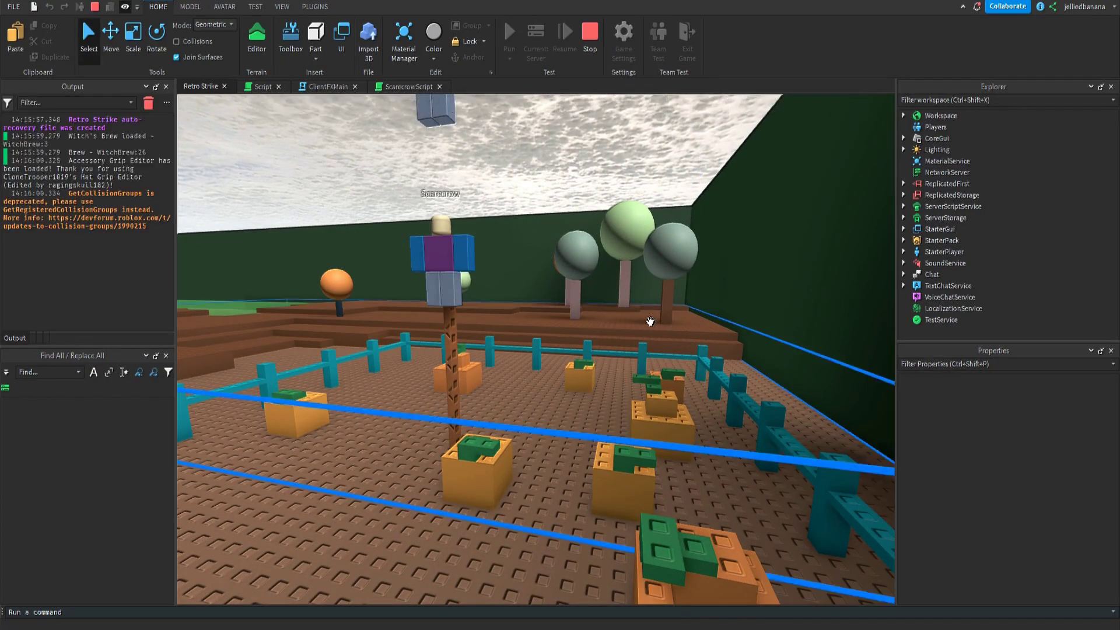
right_drag(624, 338, 698, 311)
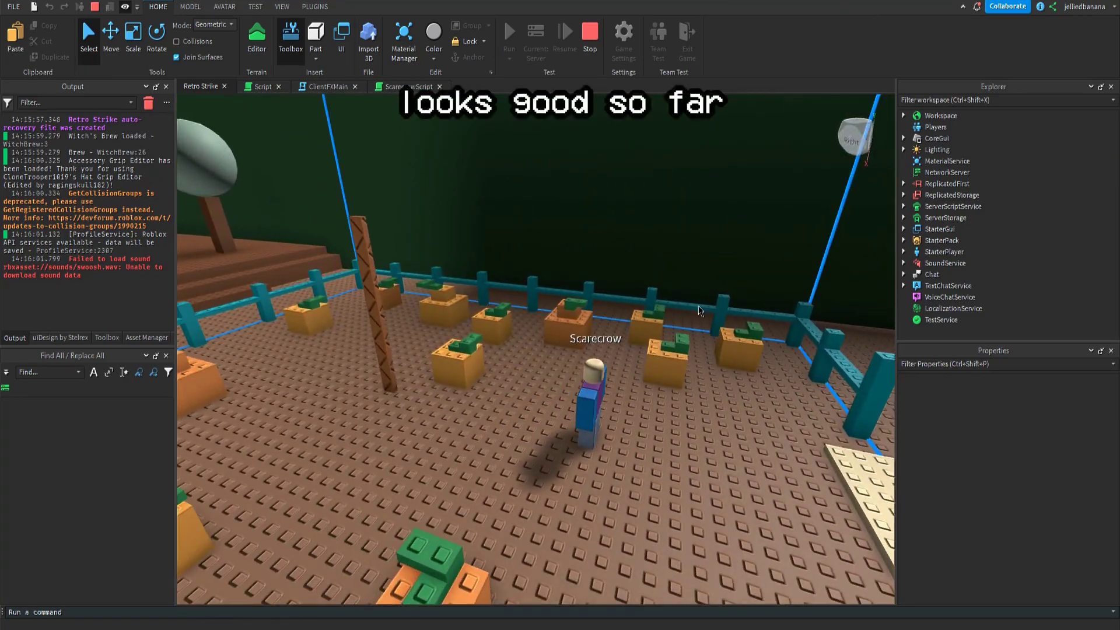
click(595, 47)
- Insert task.wait(1); in onSpawn between loadAnimationTracks() and the chat line
click(408, 87)
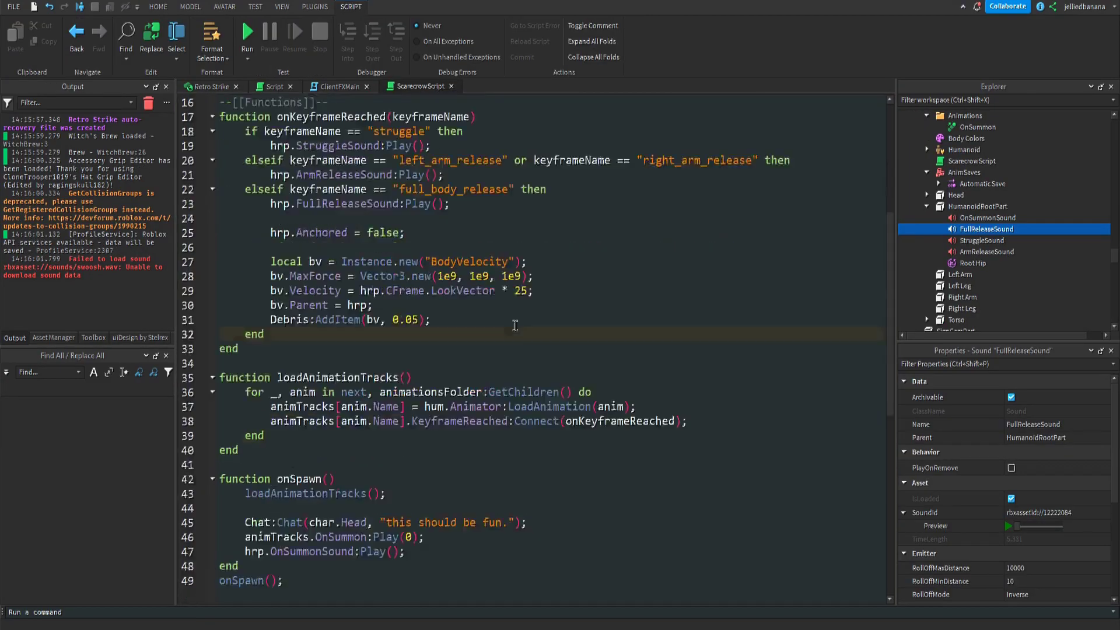
click(419, 364)
key(Return)
key(Return)
text(task.wait(1);)
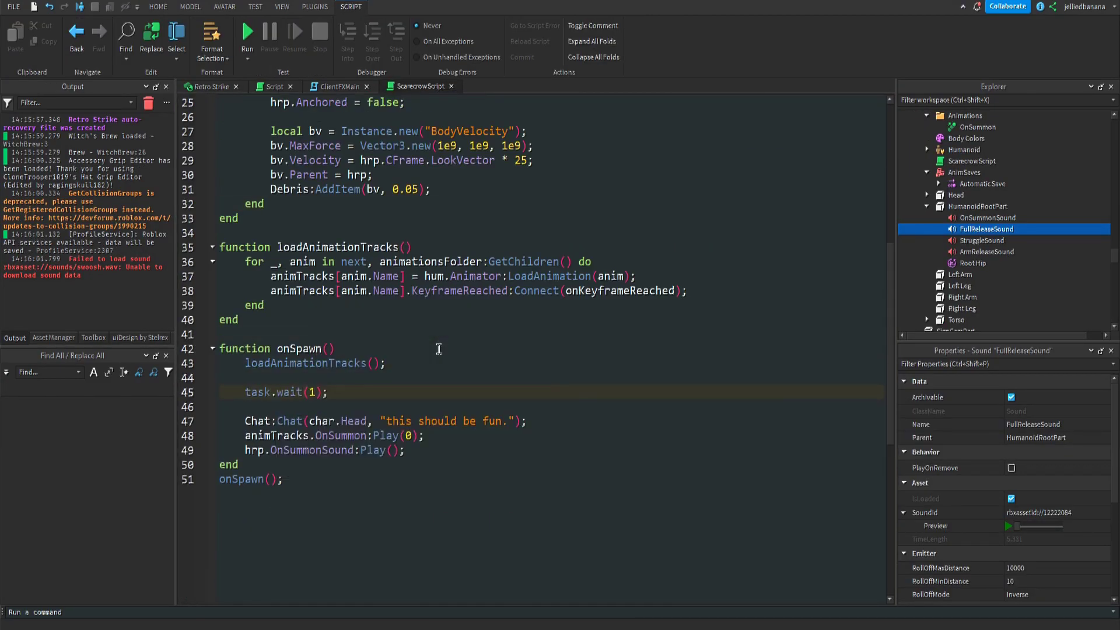
- Run the place several times to check the scarecrow's spawn intro and struggle sounds, stopping each test
click(214, 86)
click(513, 34)
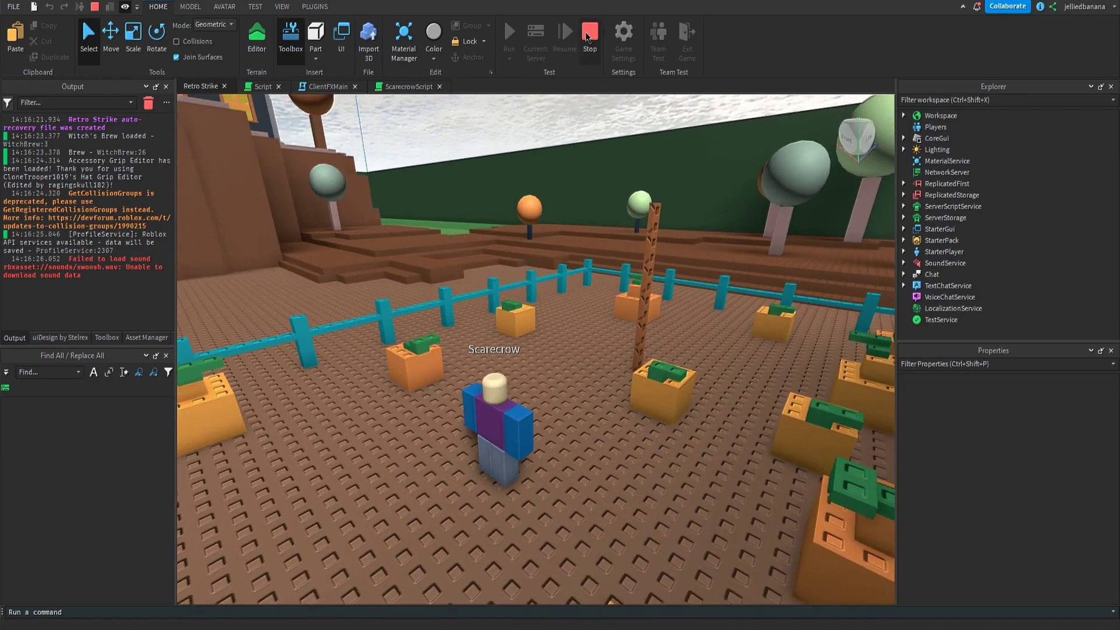
click(588, 36)
click(509, 35)
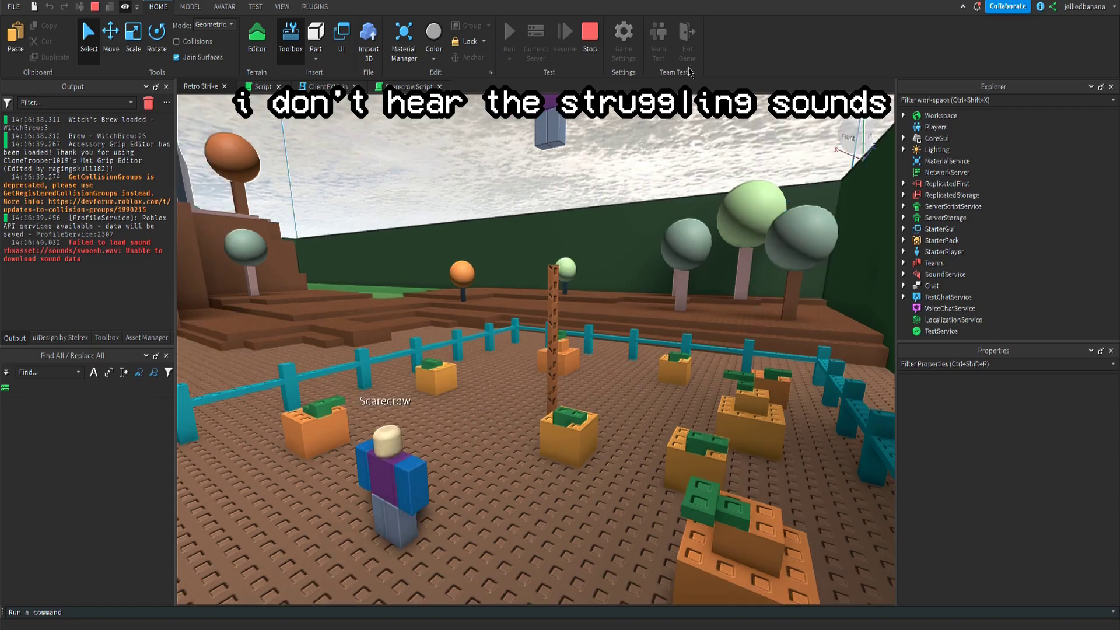
click(590, 36)
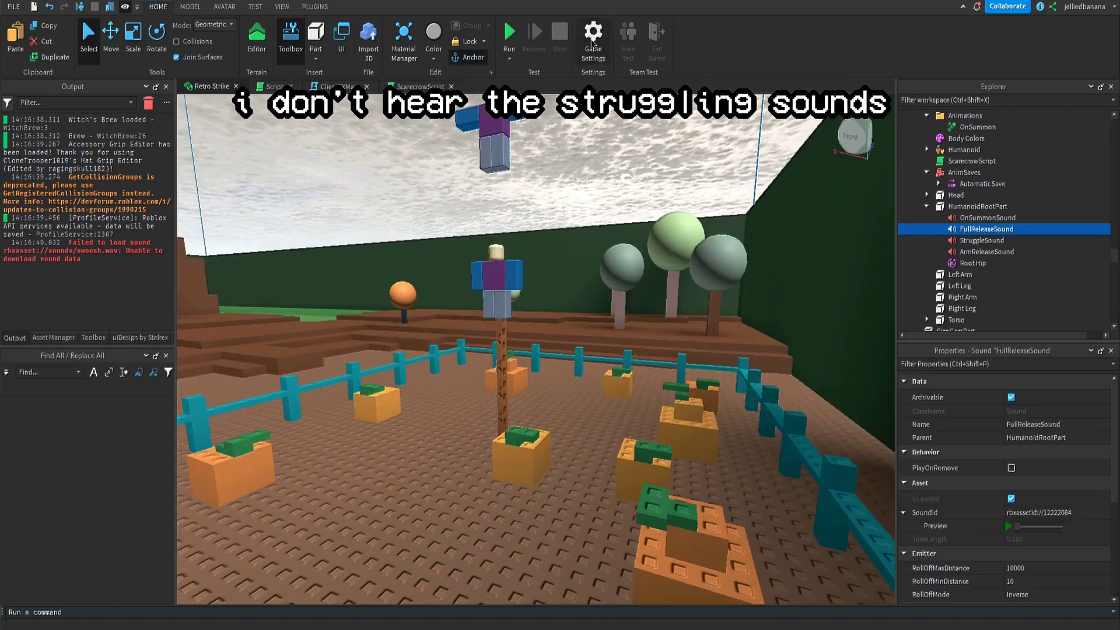
click(509, 31)
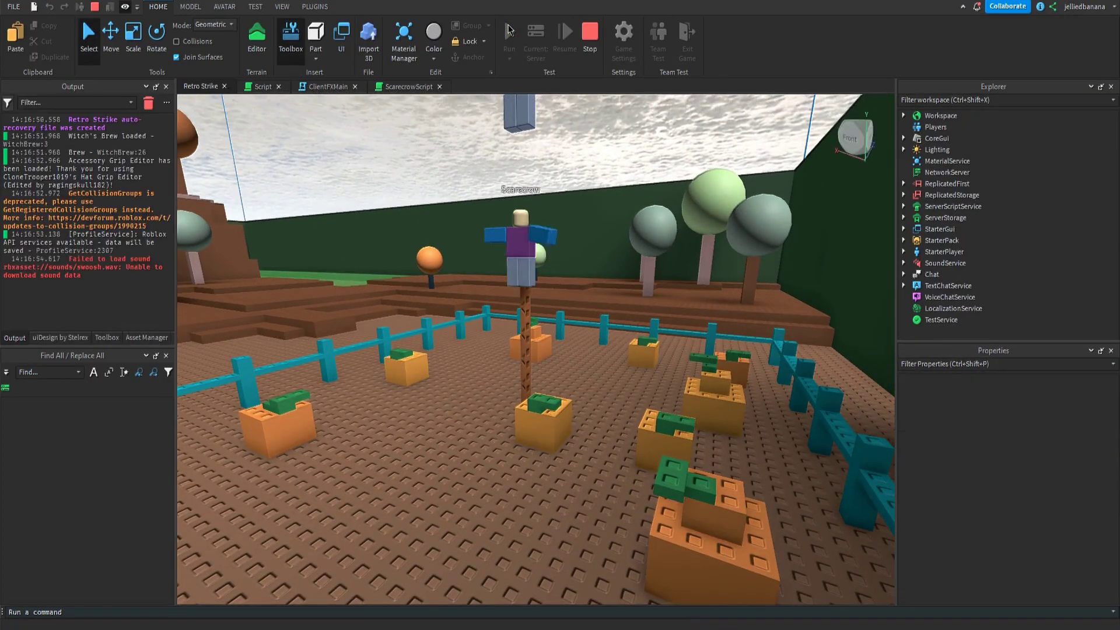
click(589, 36)
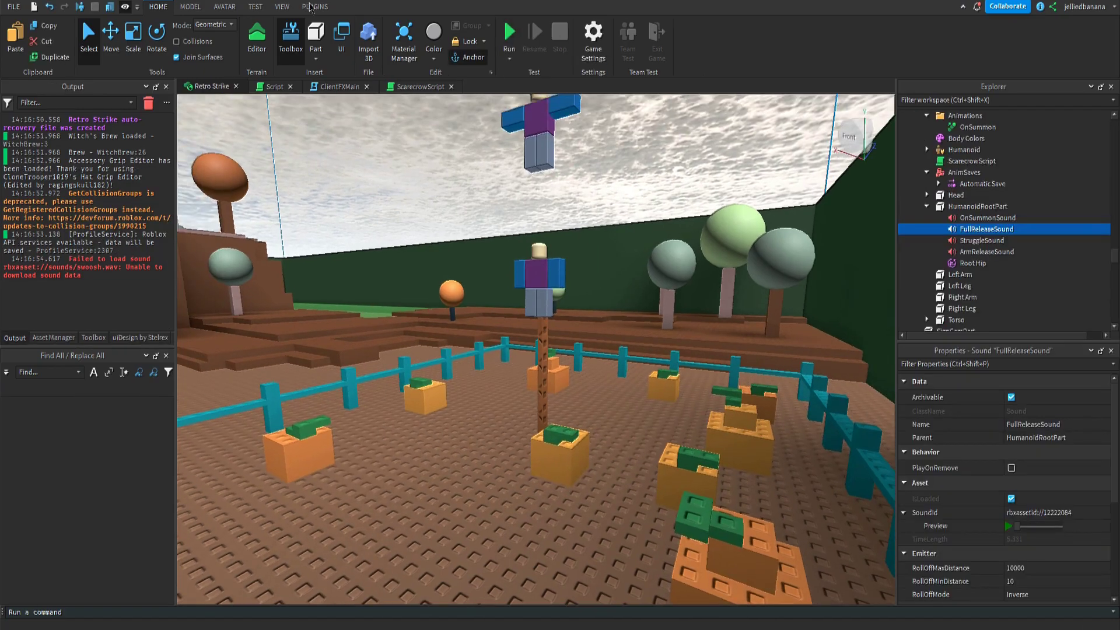
- Publish the scarecrow's Automatic Save animation to Roblox from the Animation Editor and close the editor
click(191, 7)
click(255, 7)
click(224, 7)
click(523, 41)
drag(695, 214, 566, 525)
key(space)
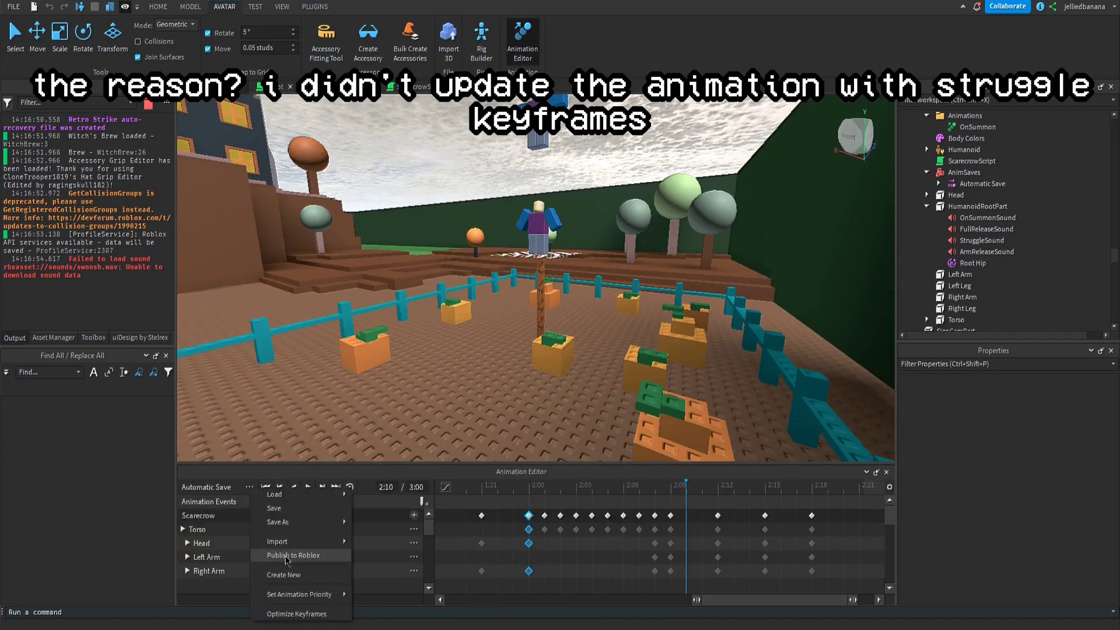
click(286, 557)
click(299, 497)
click(435, 261)
click(832, 500)
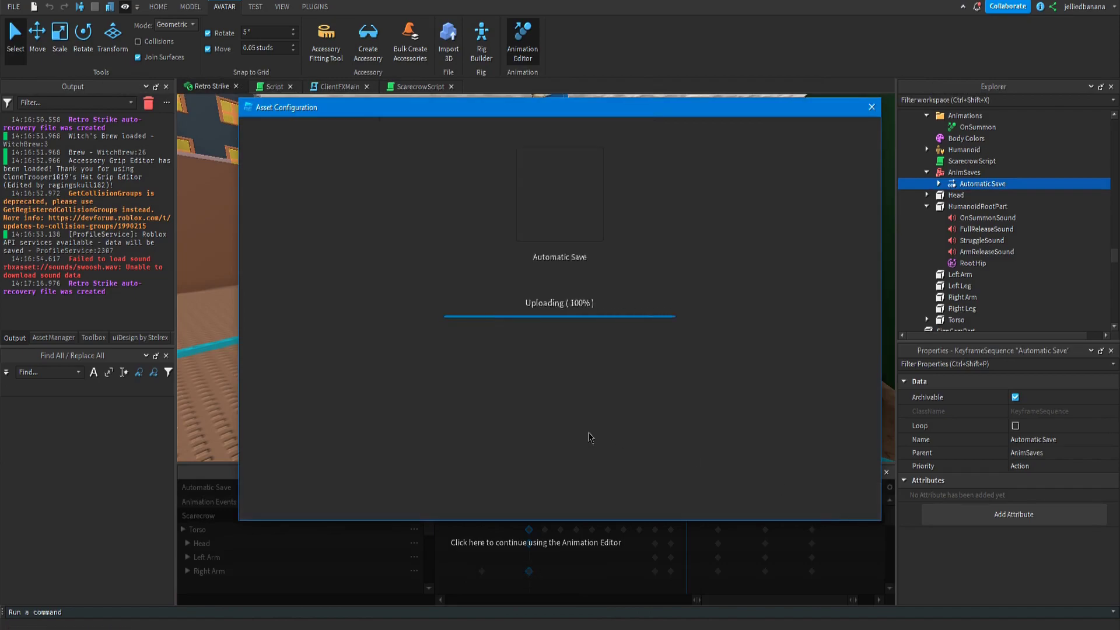
click(560, 496)
click(886, 472)
- Run the place to listen for the struggle sounds during the breakout, and stop the test
click(158, 7)
scroll(531, 197, up, 2)
click(509, 31)
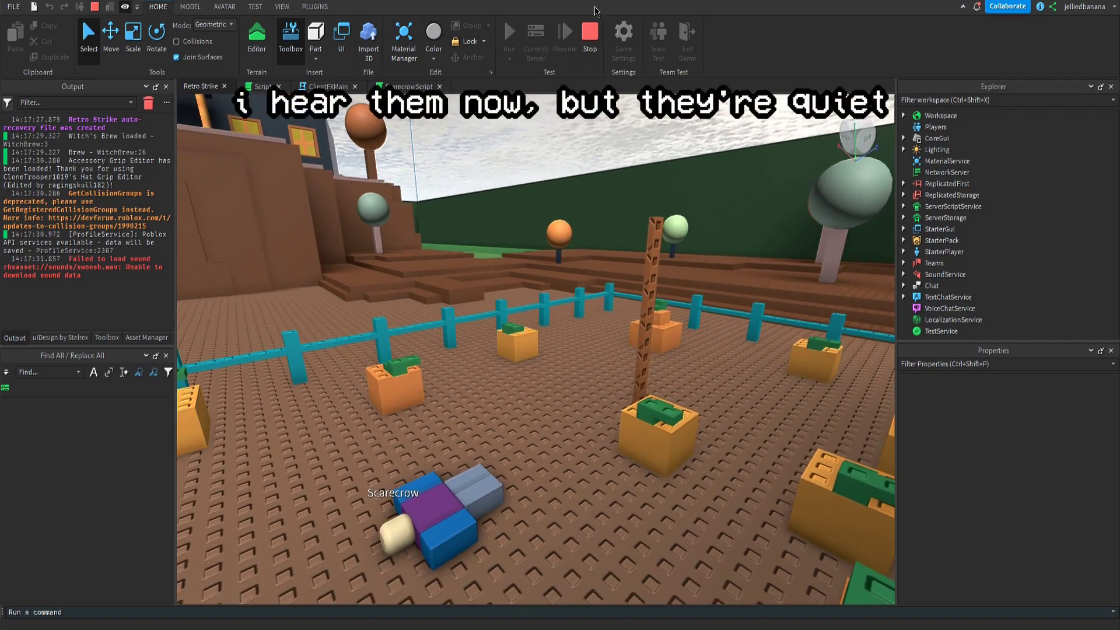
click(584, 36)
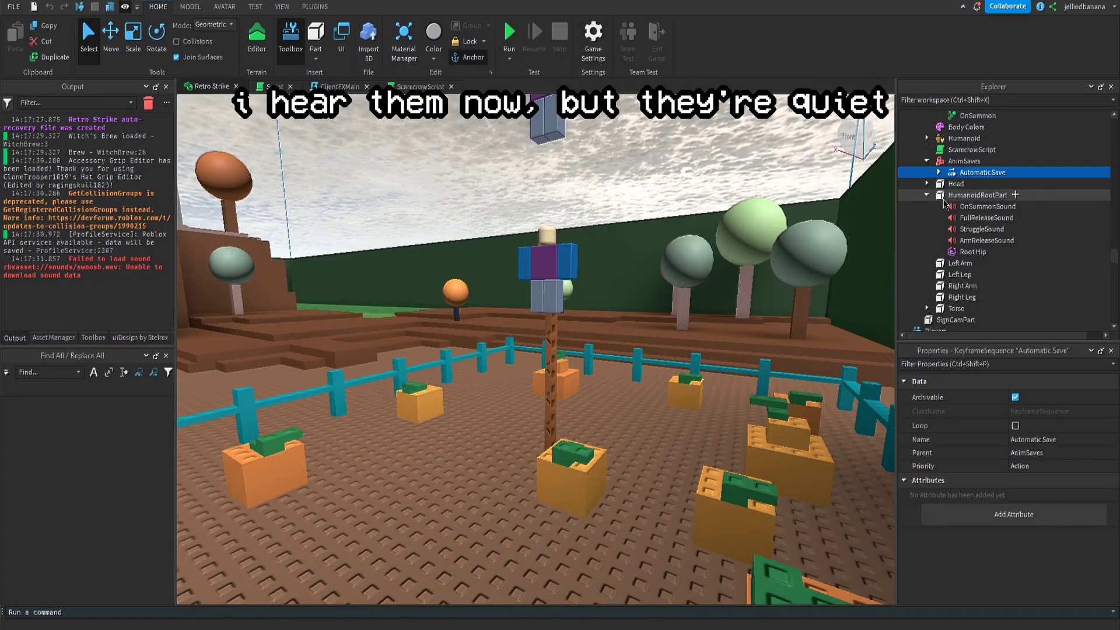
- Set StruggleSound's Volume to 2 and add a PitchShiftSoundEffect to it
click(981, 229)
scroll(1018, 465, down, 3)
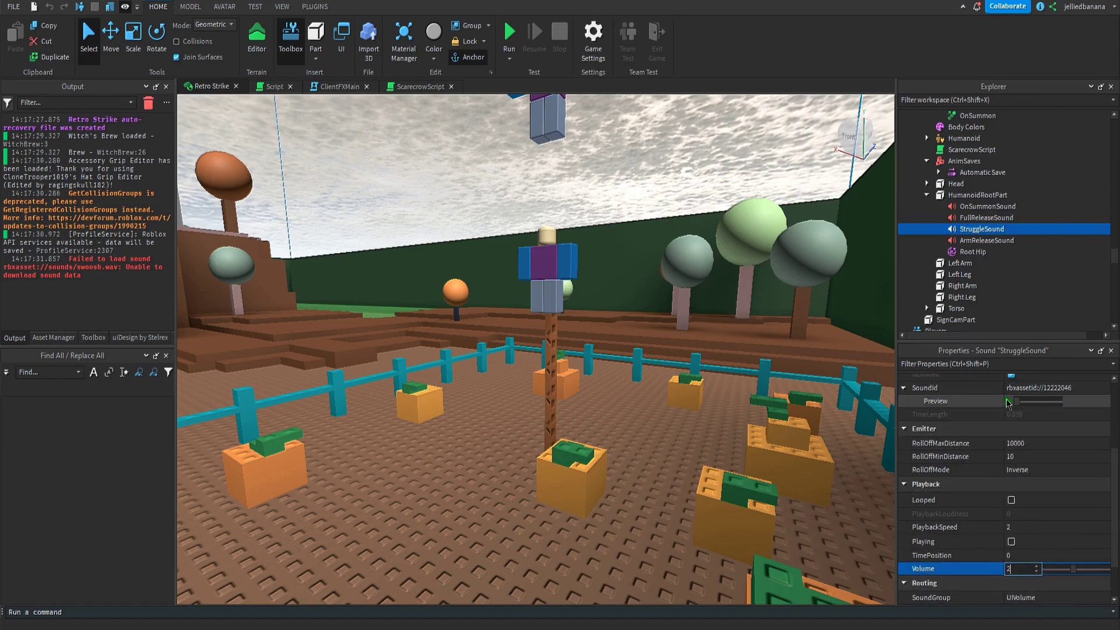
click(1013, 229)
text(pitch)
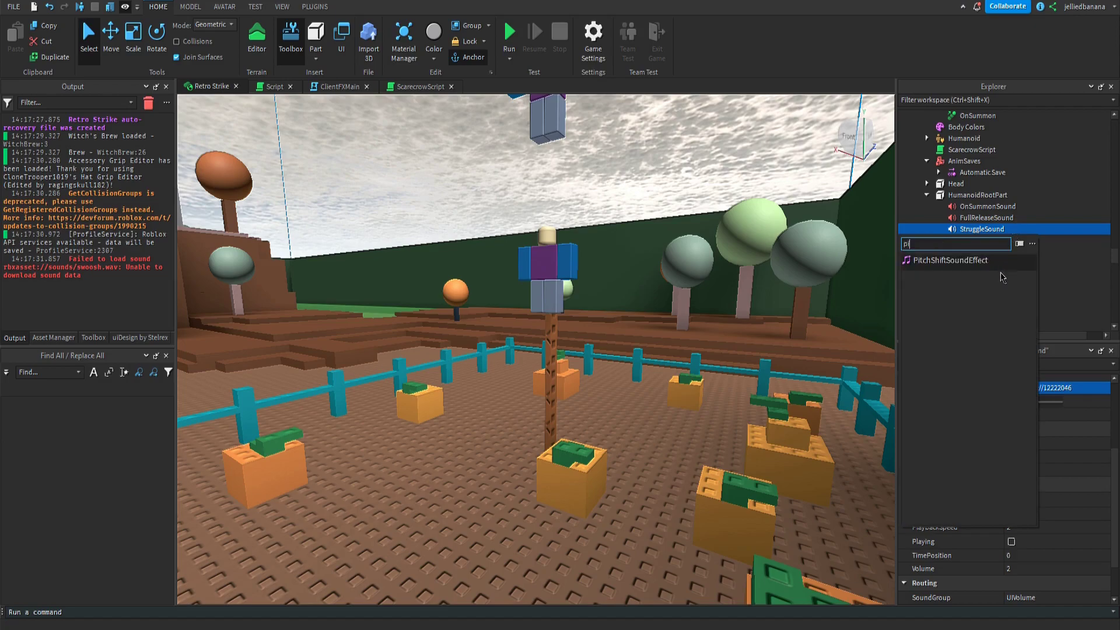
click(986, 261)
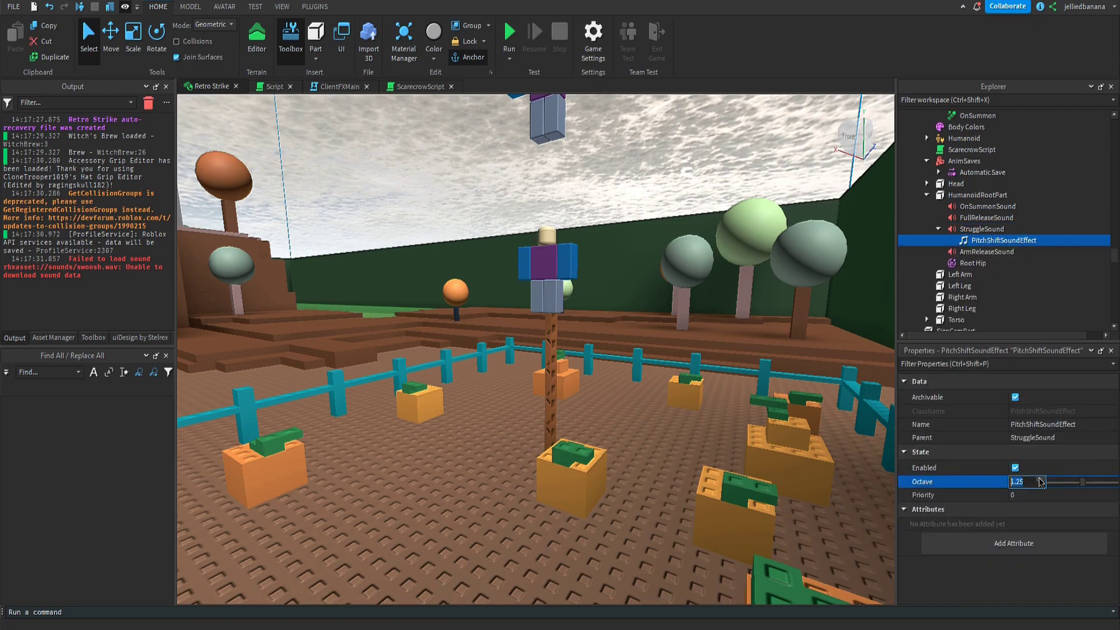
click(1003, 221)
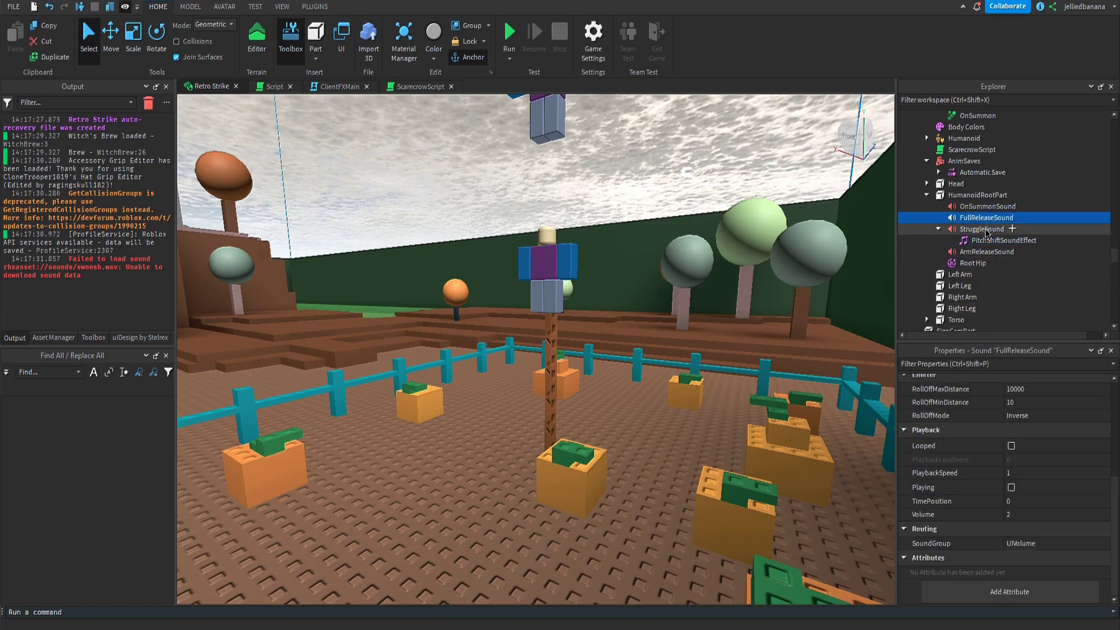
scroll(1010, 467, up, 3)
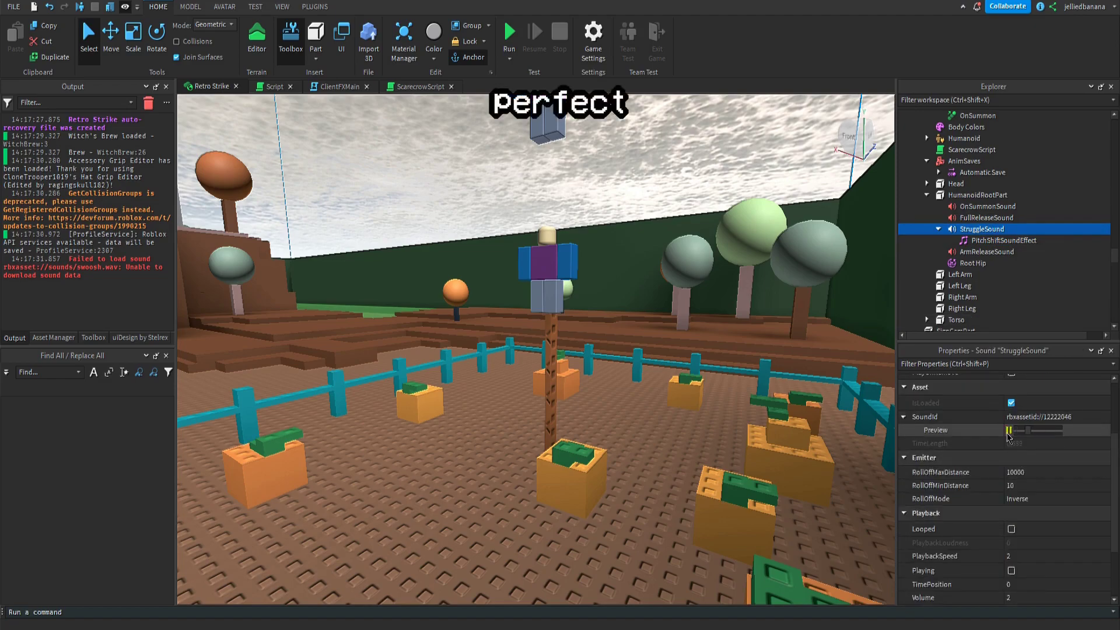
- Run the place twice to review the full breakout and leap with the adjusted struggle sound, stopping each test
click(506, 35)
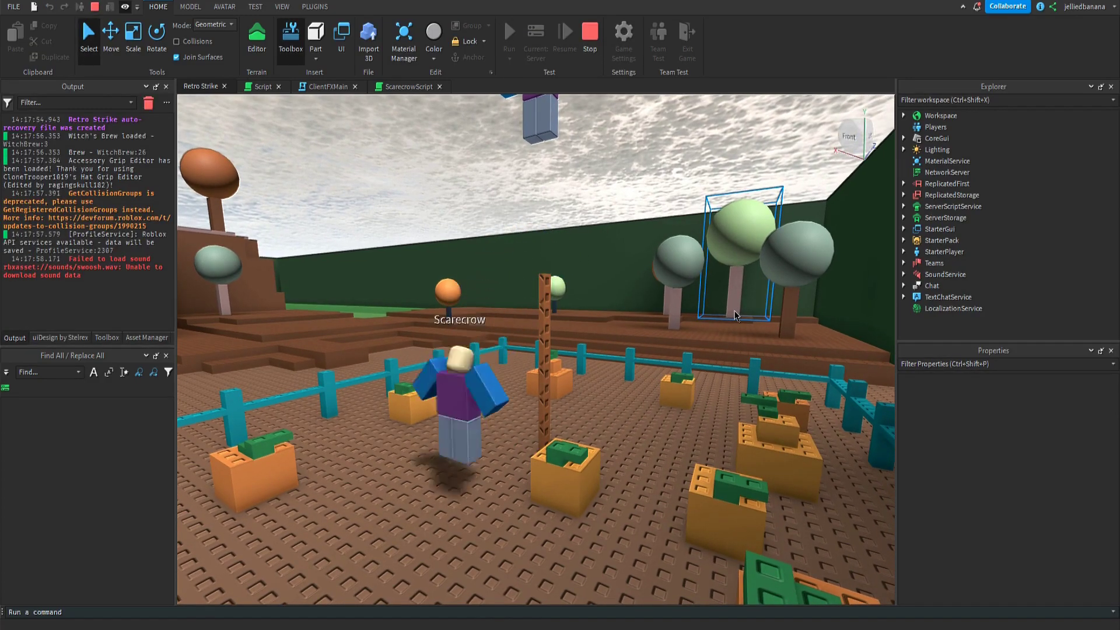
right_drag(736, 312, 734, 310)
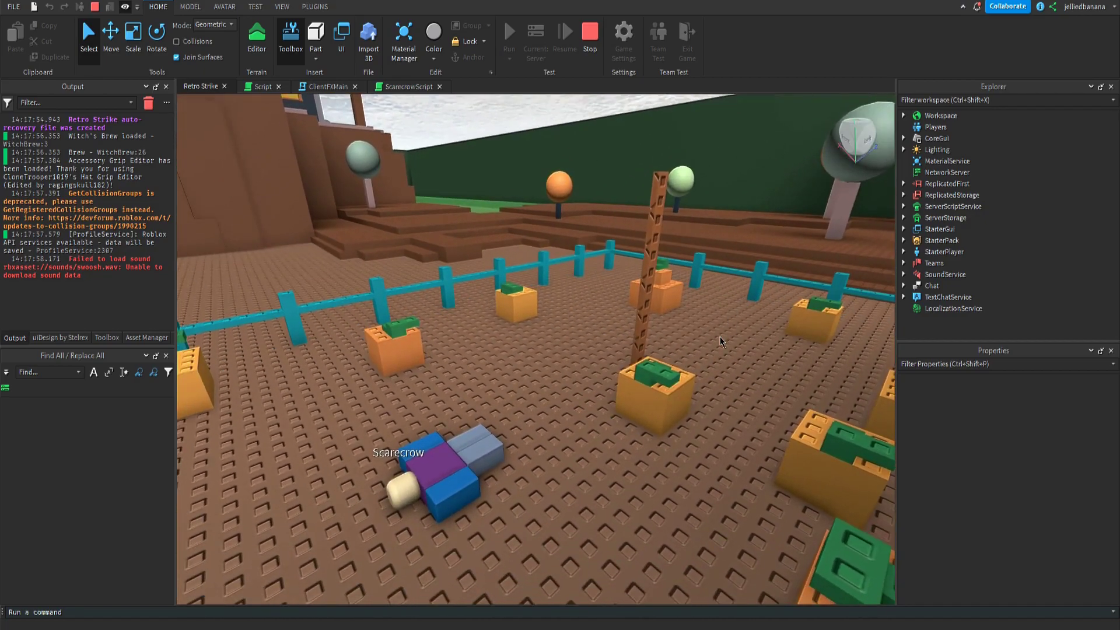
click(588, 46)
click(510, 35)
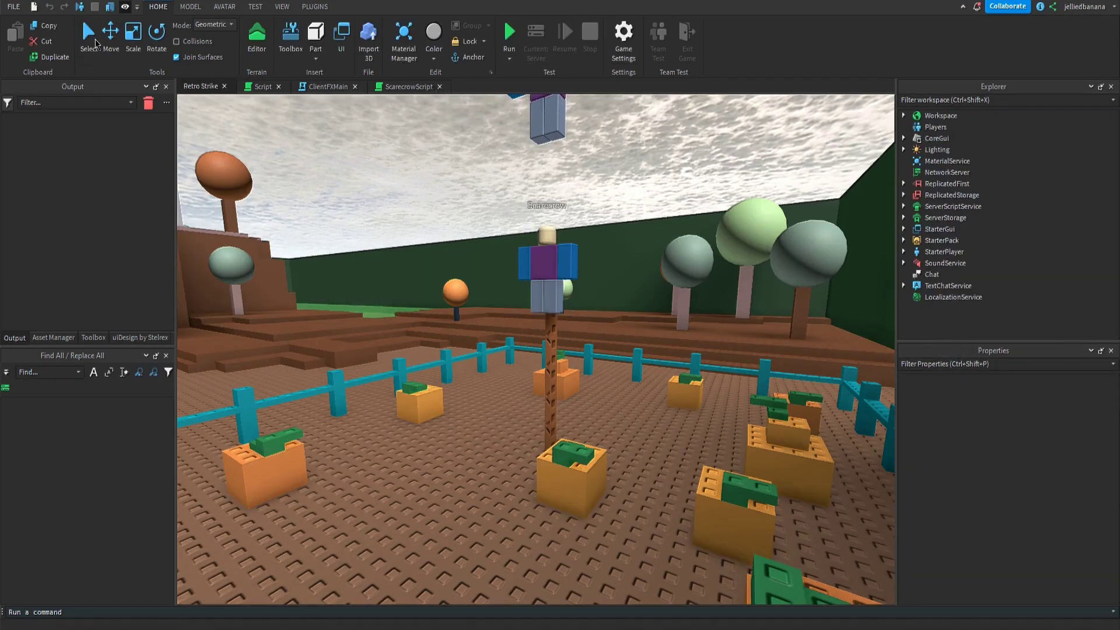
key(a)
right_drag(736, 298, 722, 300)
key(s)
key(s)
key(w)
key(s)
click(590, 40)
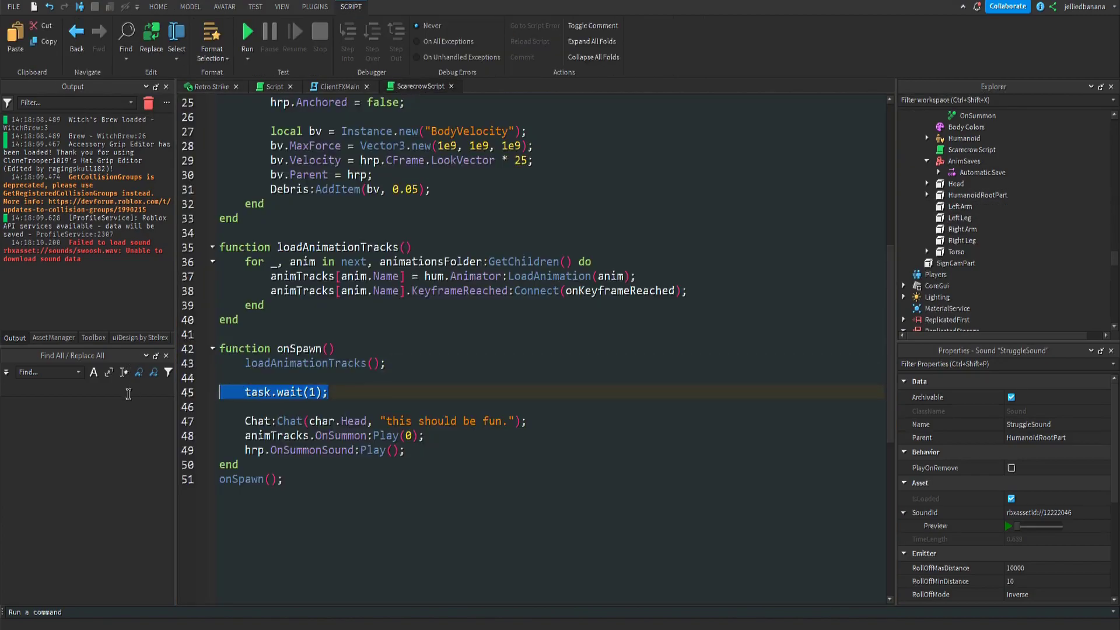
- Remove the task.wait(1); line from onSpawn in ScarecrowScript
key(BackSpace)
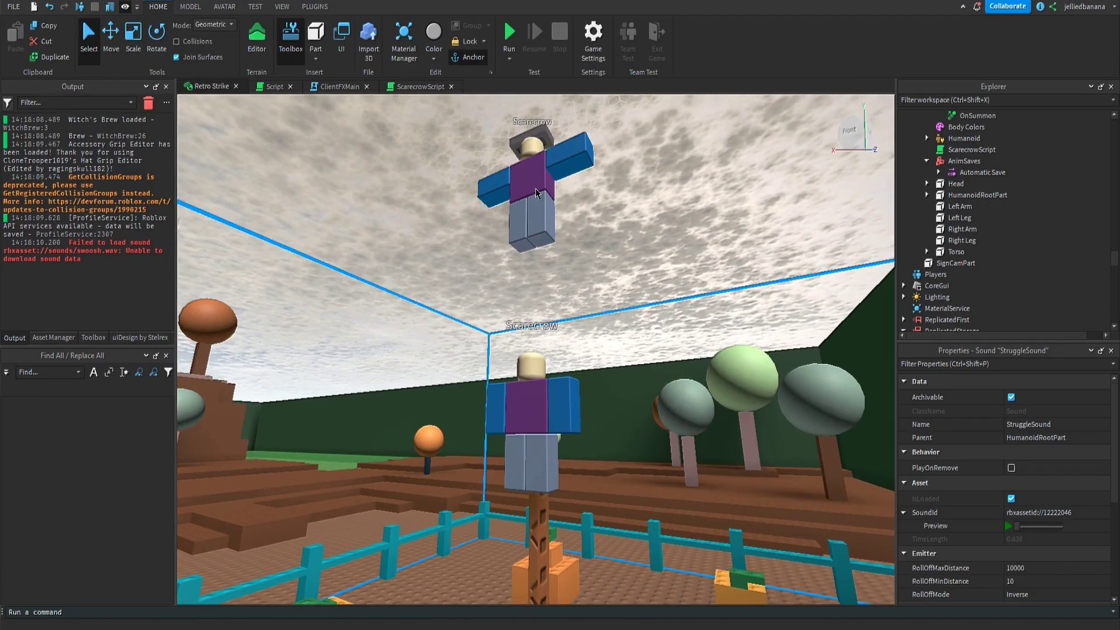
- Copy the dark grey Smooth Block Model from the original scarecrow's head into the boss Scarecrow model
scroll(957, 269, up, 4)
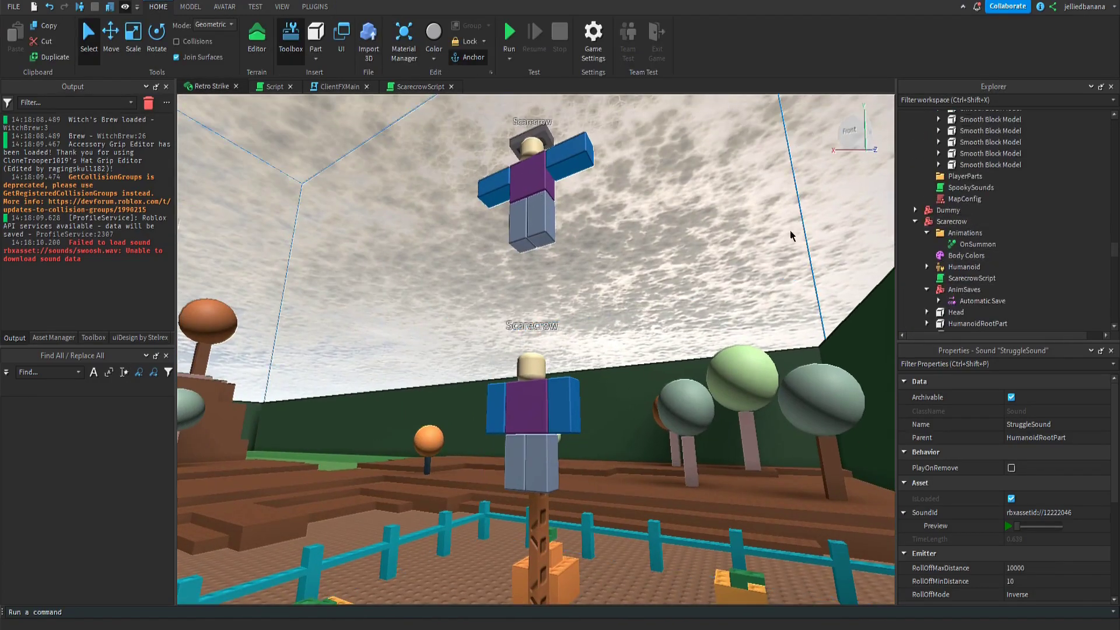
click(560, 169)
scroll(998, 212, down, 4)
click(998, 234)
scroll(1005, 261, down, 4)
click(996, 209)
scroll(996, 210, up, 5)
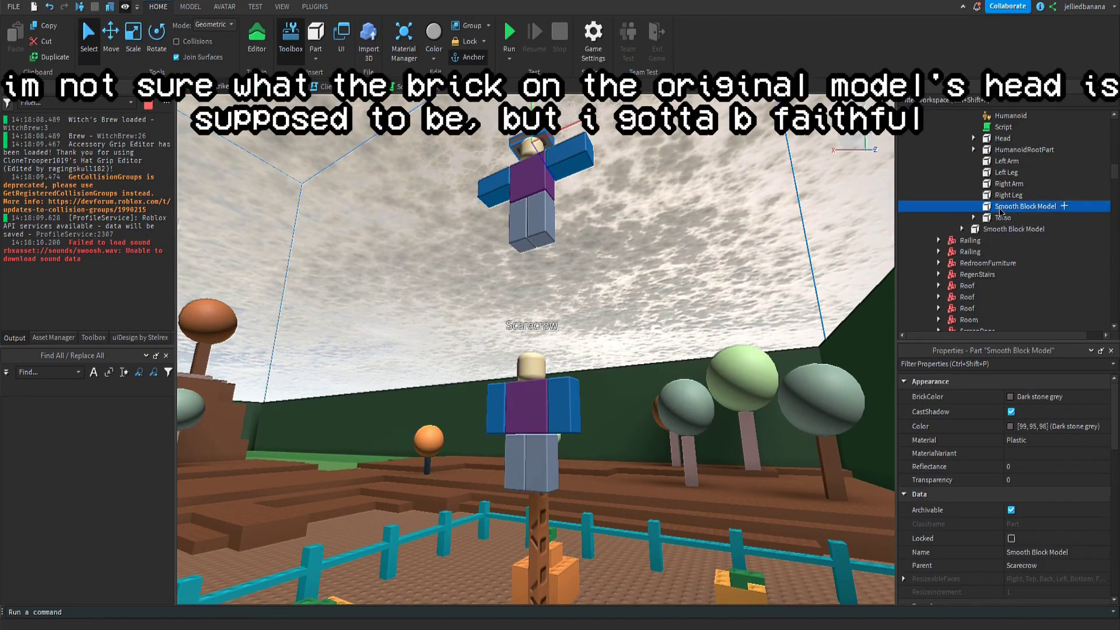
click(951, 198)
right_click(945, 202)
key(Escape)
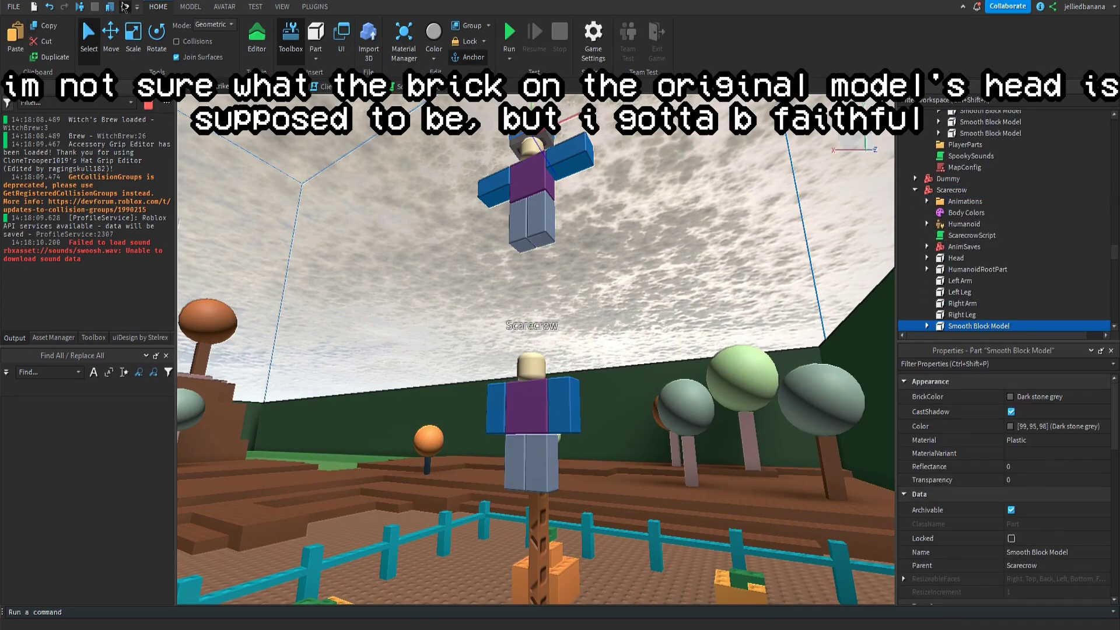
- Lower the copied grey block onto the boss scarecrow's head and rename it HeadTop
click(981, 330)
click(111, 36)
click(190, 7)
drag(532, 248, 535, 443)
scroll(537, 379, up, 4)
right_drag(537, 379, 558, 432)
click(1045, 552)
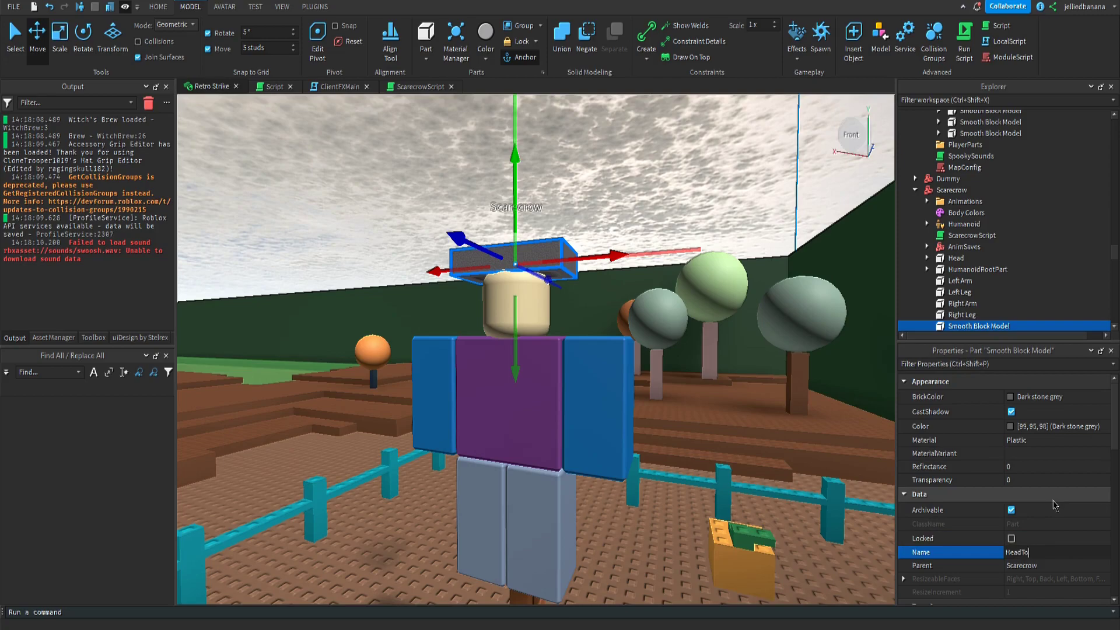
text(HeadTop)
key(Return)
- Attach the HeadTop part to the boss scarecrow's Head with the RigEdit plugin
click(314, 7)
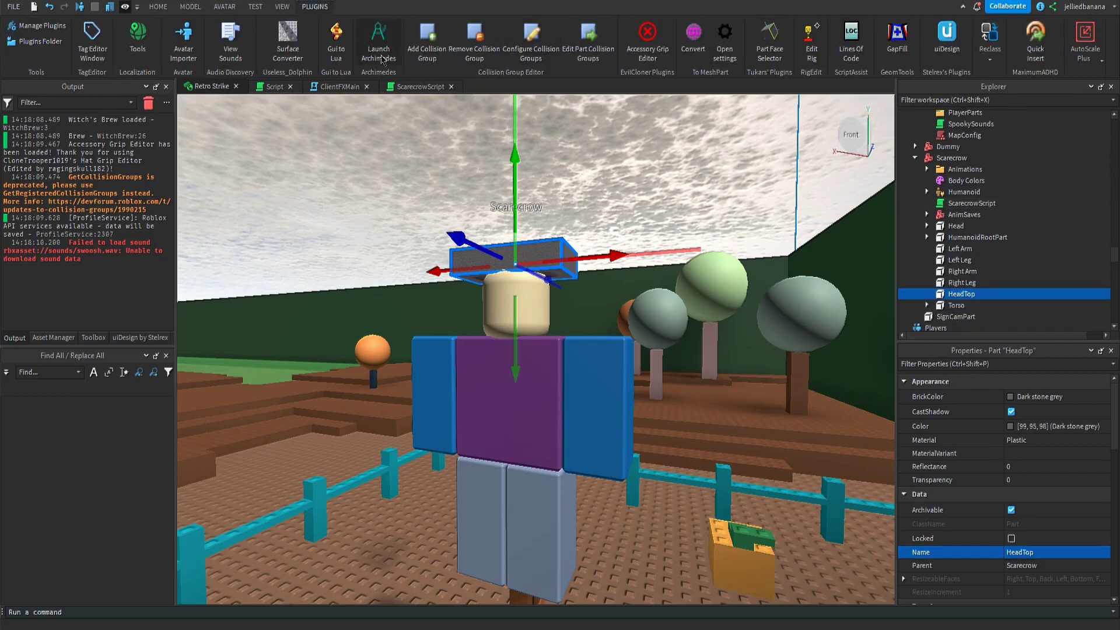
scroll(1036, 501, down, 5)
click(1041, 412)
click(1042, 427)
click(1041, 442)
click(811, 42)
click(955, 226)
ctrl+click(961, 294)
click(765, 264)
click(827, 247)
click(927, 225)
- Move the original Scarecrow model down onto the post, at the boss scarecrow's position
right_drag(668, 218, 584, 197)
scroll(1000, 171, up, 10)
alt+click(565, 164)
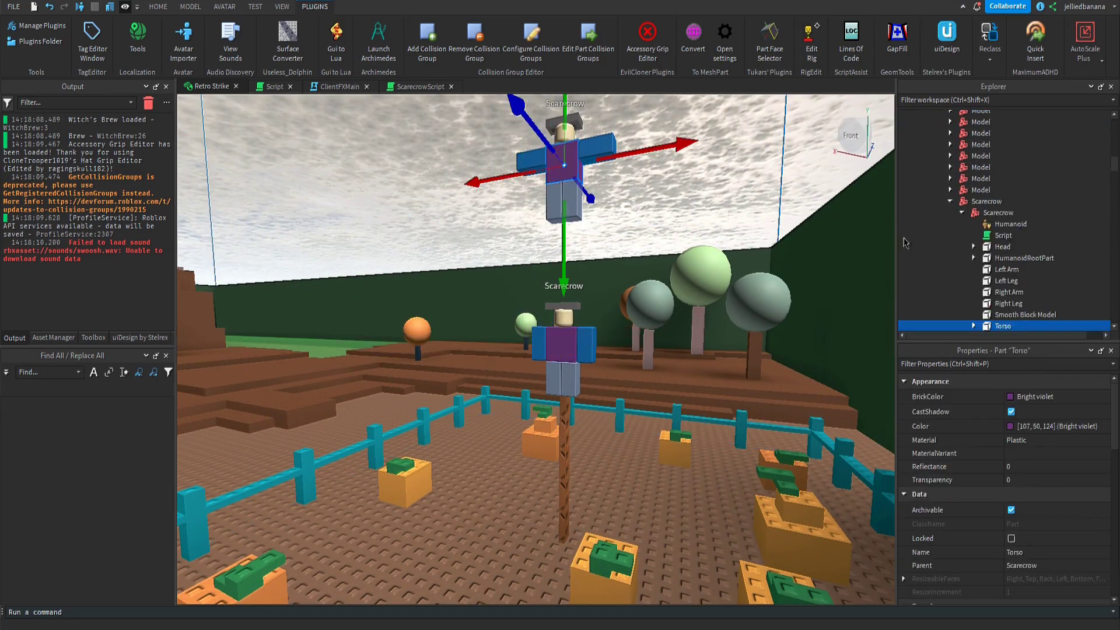
click(998, 213)
click(962, 213)
click(158, 7)
drag(564, 251, 563, 414)
click(962, 212)
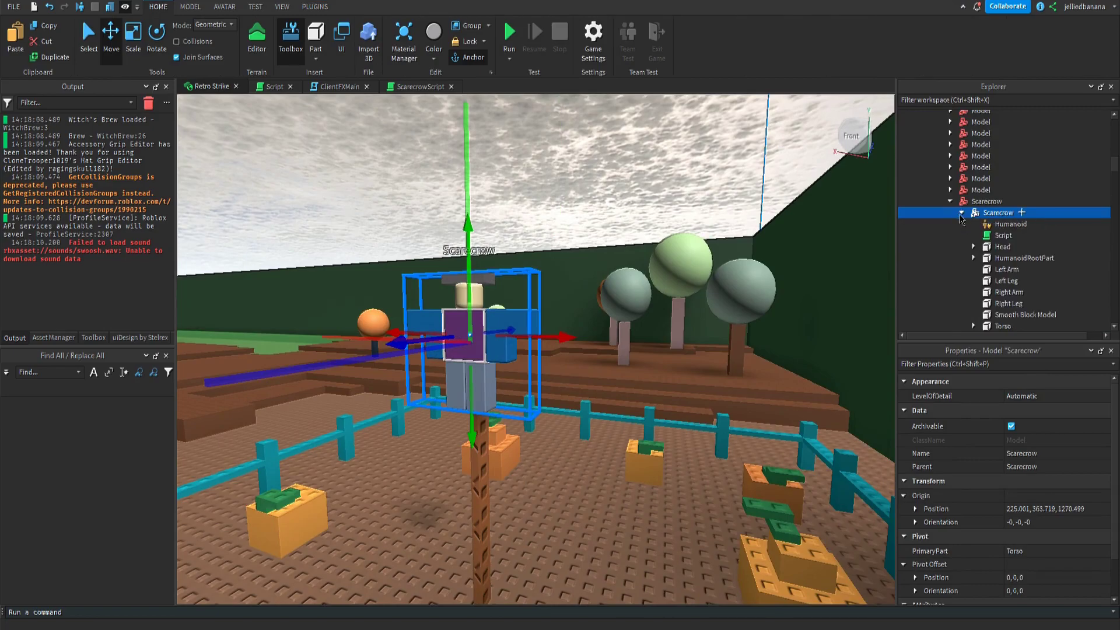
- Begin a ReplicatedStorage.Assets reference in the original scarecrow's Script, and move the boss Scarecrow model into the Assets.Extra folder
double_click(1003, 235)
text(ReplicatedStorage.Assets)
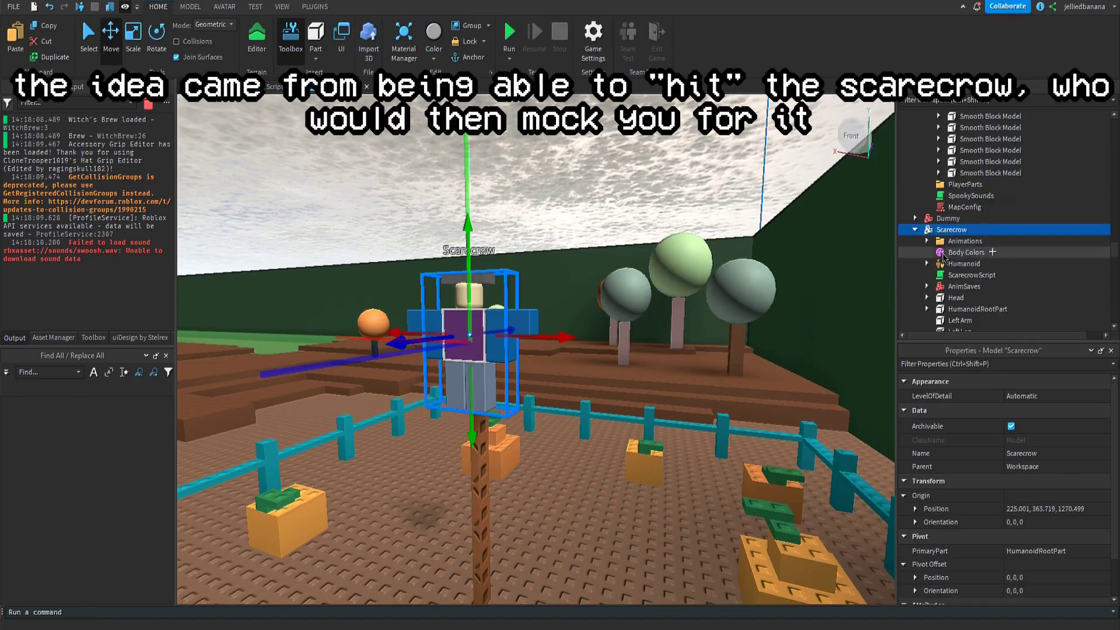
drag(943, 257, 990, 172)
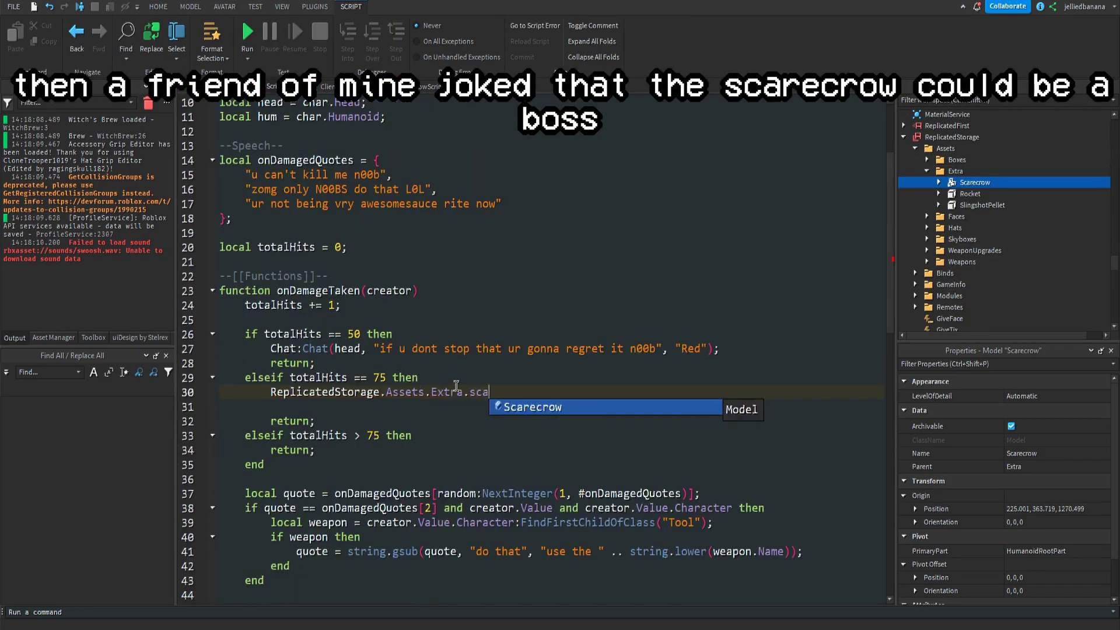
- In the totalHits == 75 branch, complete ReplicatedStorage.Assets.Extra.Scarecrow:Clone().Parent = workspace.Map; and add char:Destroy(); below it
key(Tab)
text(:Clone().Parent = workspace.MainMenu)
key(BackSpace)
key(BackSpace)
key(BackSpace)
key(BackSpace)
key(BackSpace)
key(BackSpace)
text(p;)
key(Return)
text(char:Destroy();)
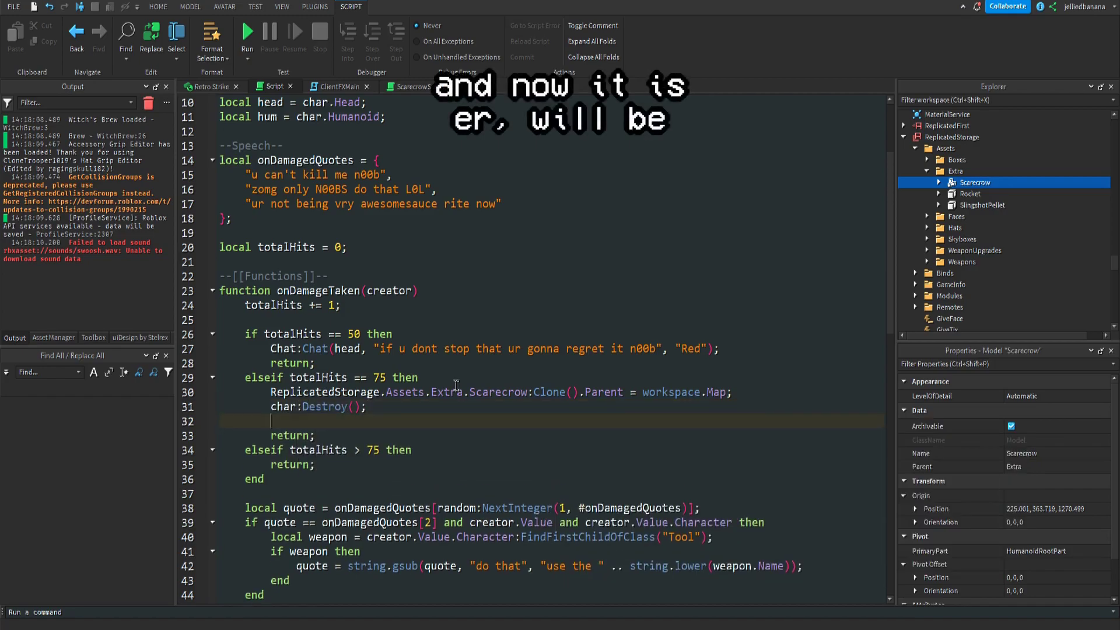
scroll(457, 385, down, 5)
scroll(503, 350, up, 4)
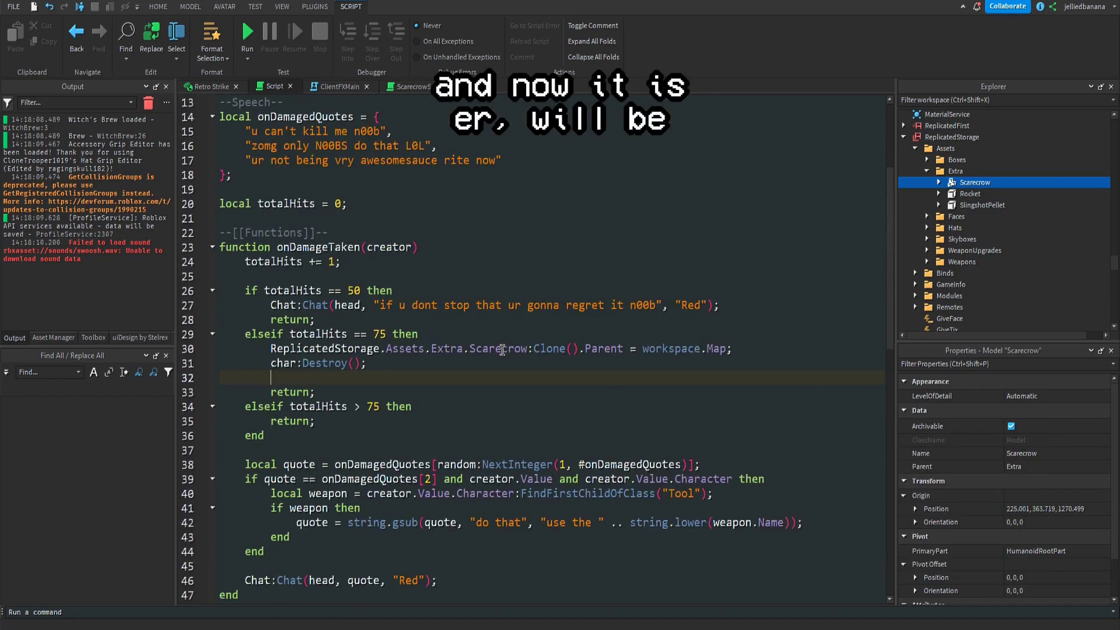
- Position the camera by the scarecrow's field and start a Play Here test
click(211, 86)
right_drag(560, 350, 625, 362)
click(510, 111)
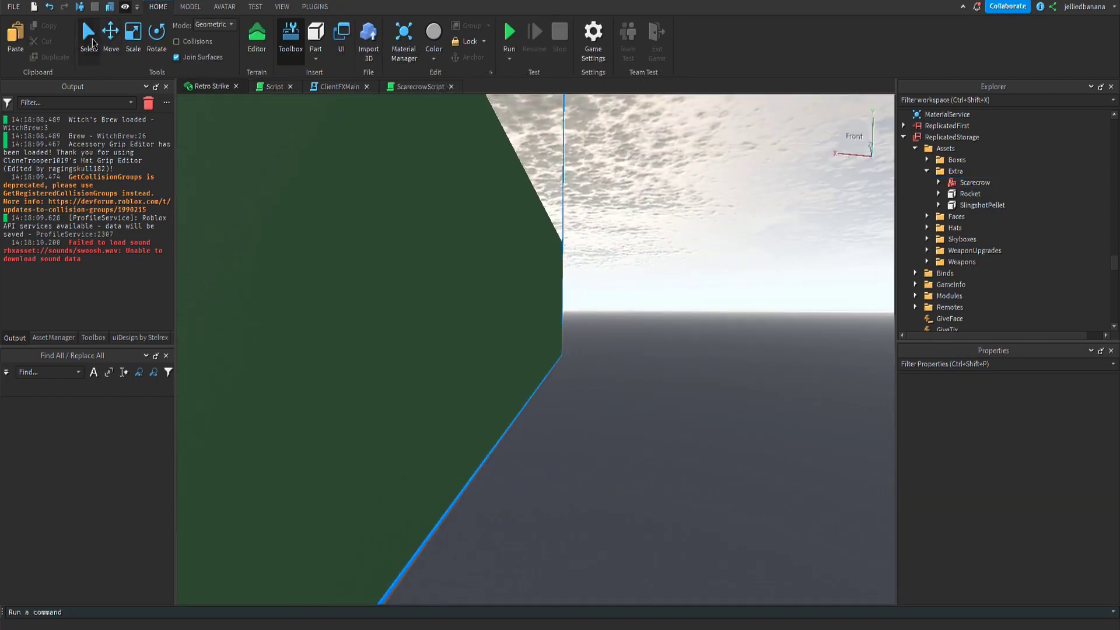
right_drag(525, 111, 510, 110)
click(510, 58)
click(529, 90)
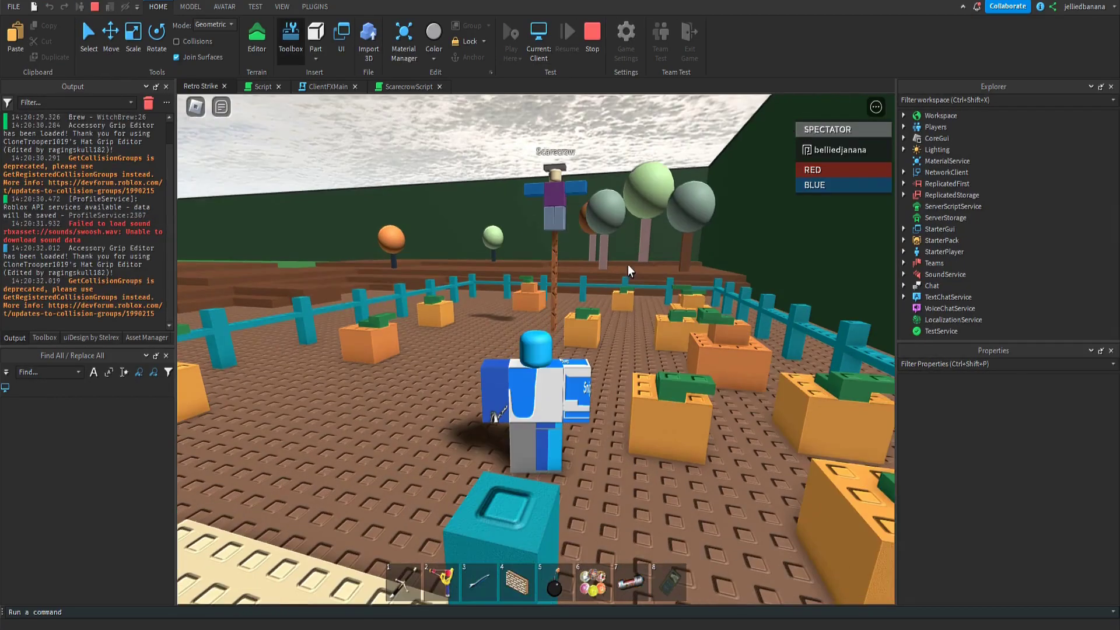
- Walk up to the scarecrow in the playtest and hit it with a rocket launcher shot
key(a)
right_drag(582, 250, 582, 251)
key(d)
key(a)
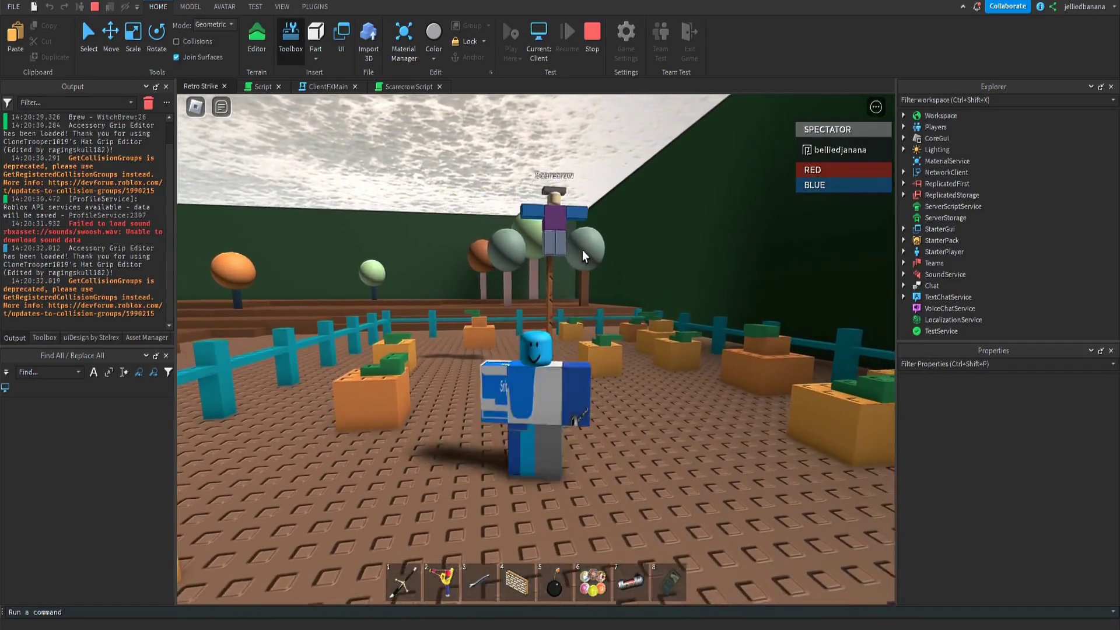
key(s)
key(3)
click(622, 257)
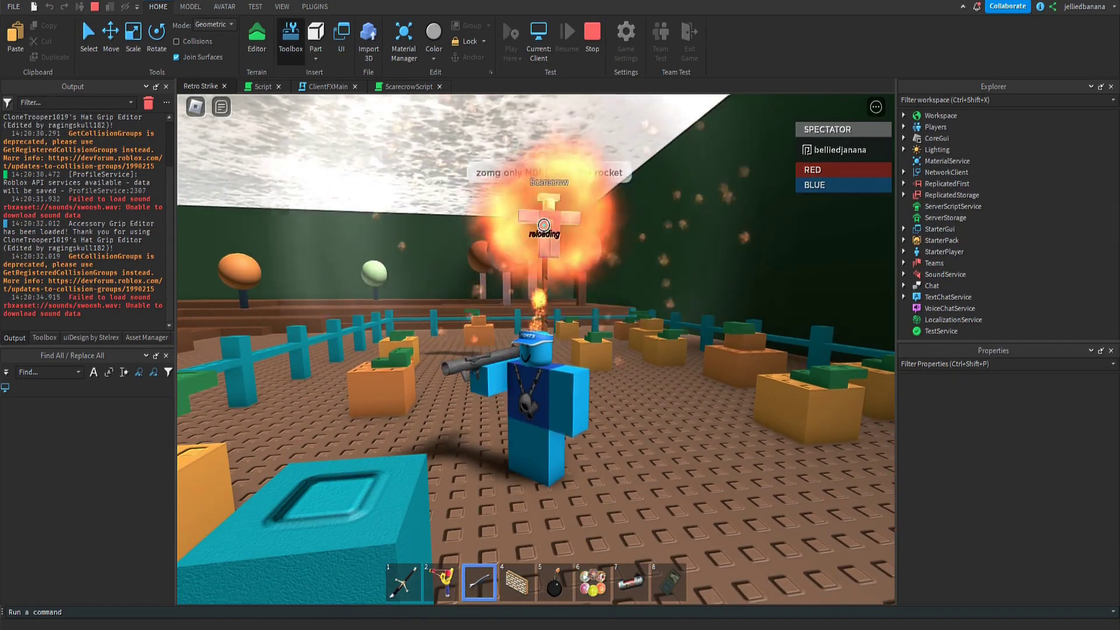
- Equip the sword and keep striking the scarecrow until it is replaced by the boss
key(1)
key(space)
click(607, 299)
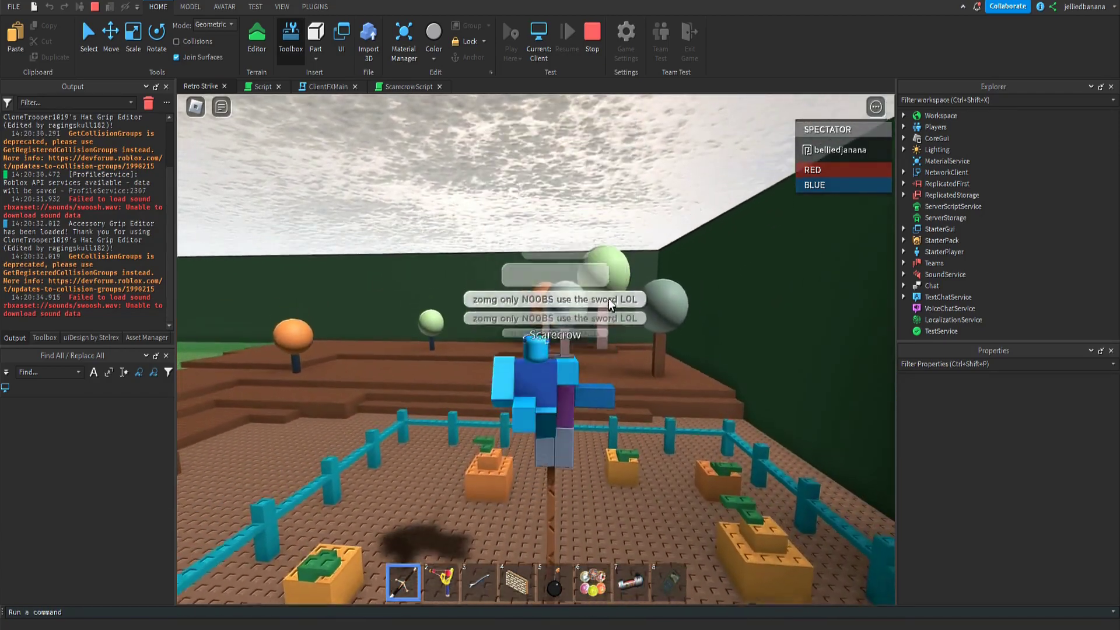
click(577, 240)
key(space)
click(577, 240)
key(space)
click(578, 238)
key(space)
key(shift)
click(535, 350)
key(space)
click(535, 350)
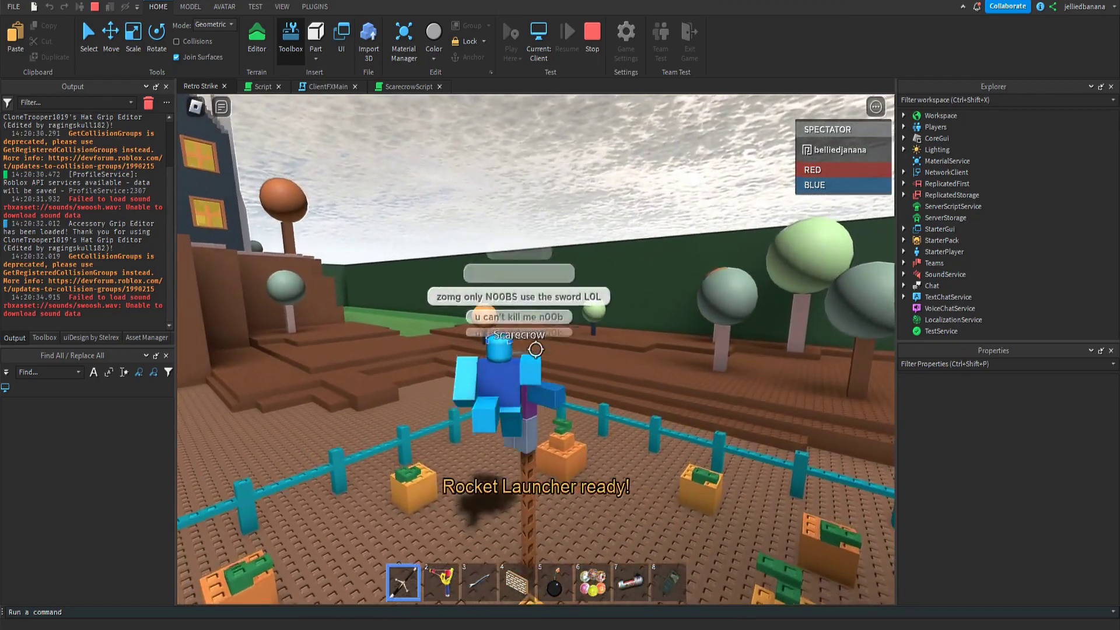
click(535, 350)
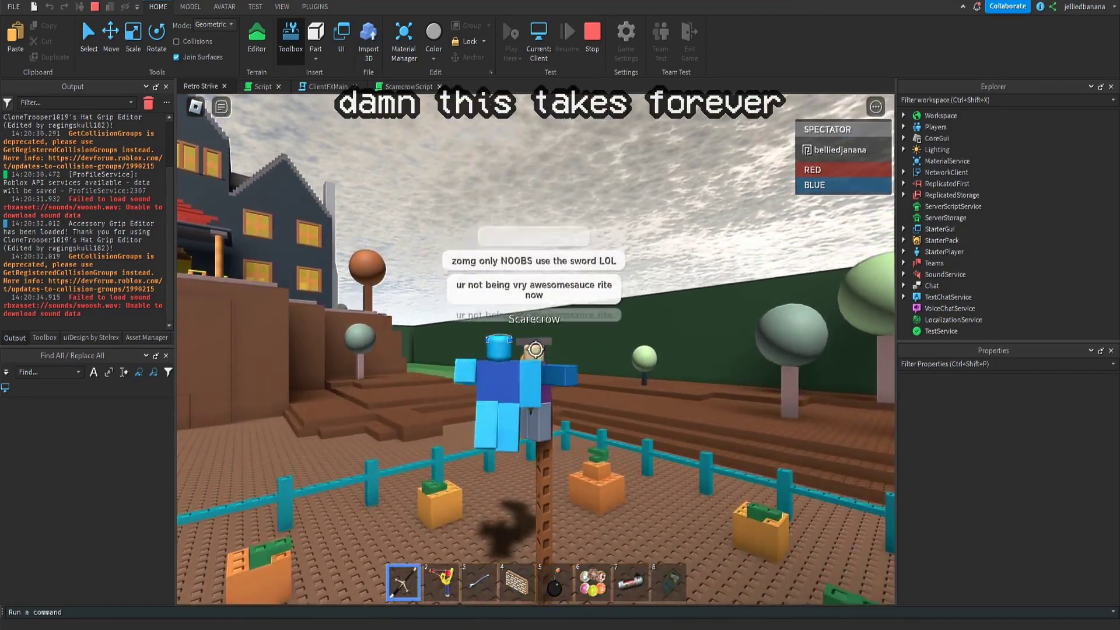
- Back away to watch the boss scarecrow's breakout intro, and stop the playtest
key(s)
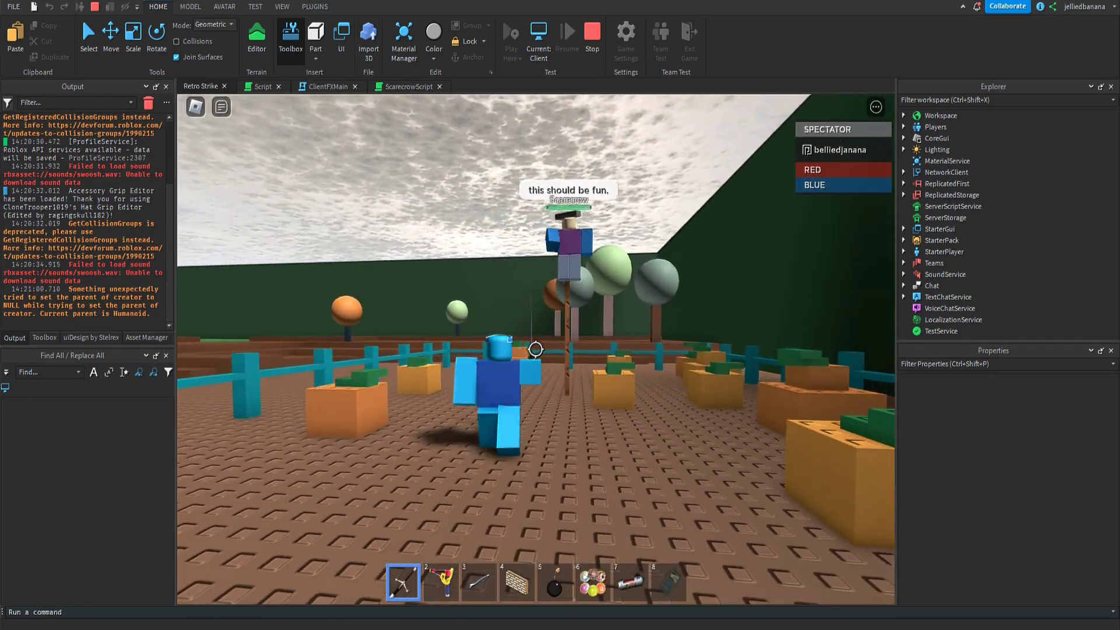
key(s)
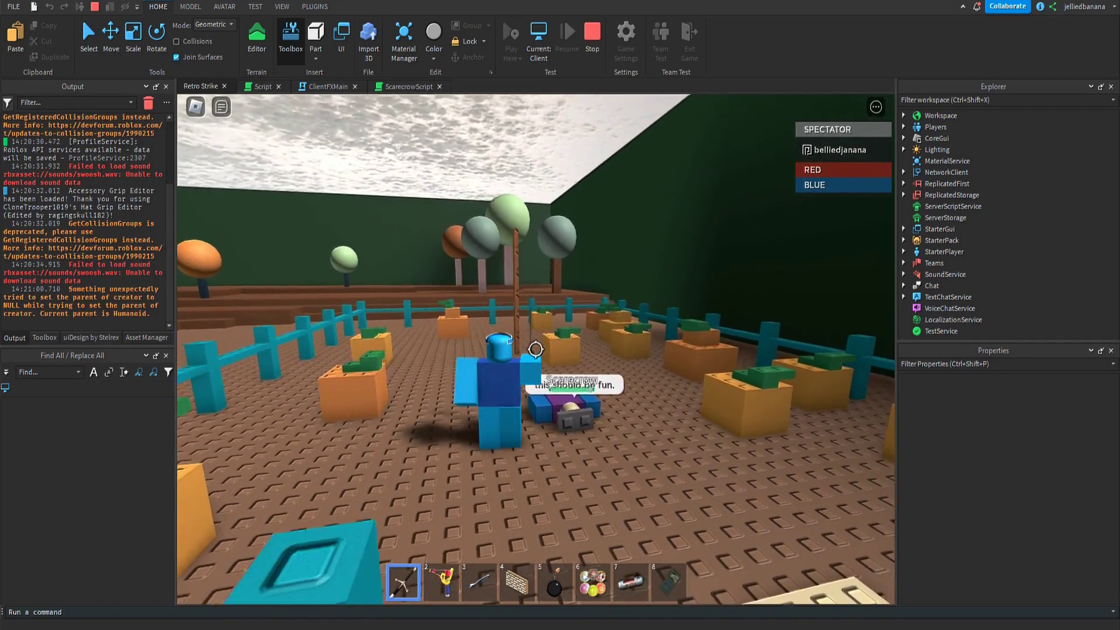
key(shift)
key(d)
key(s)
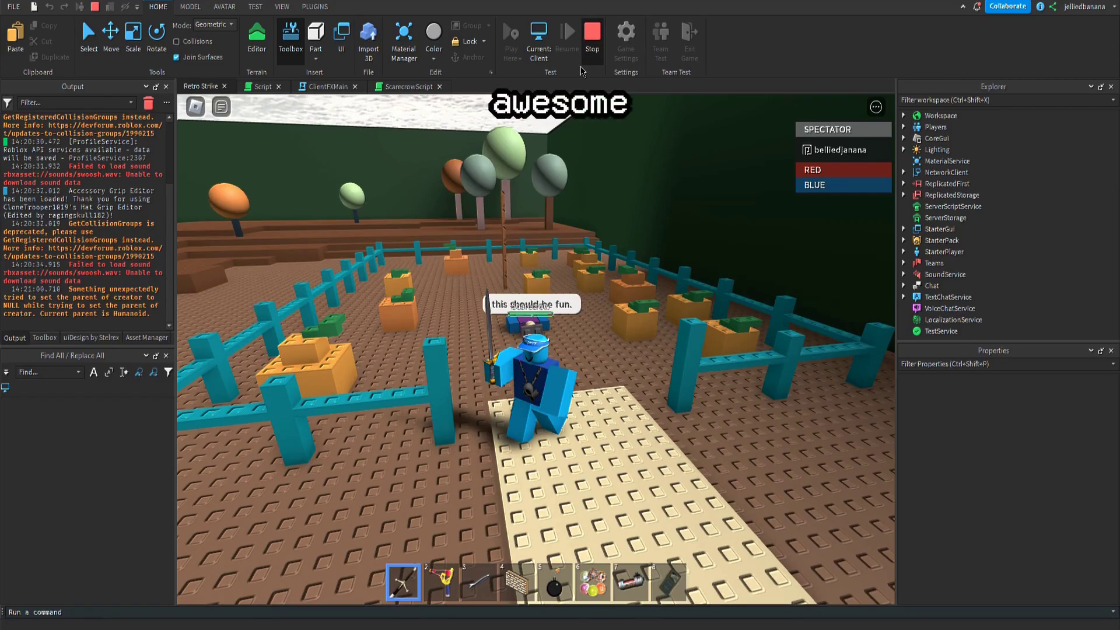
click(592, 38)
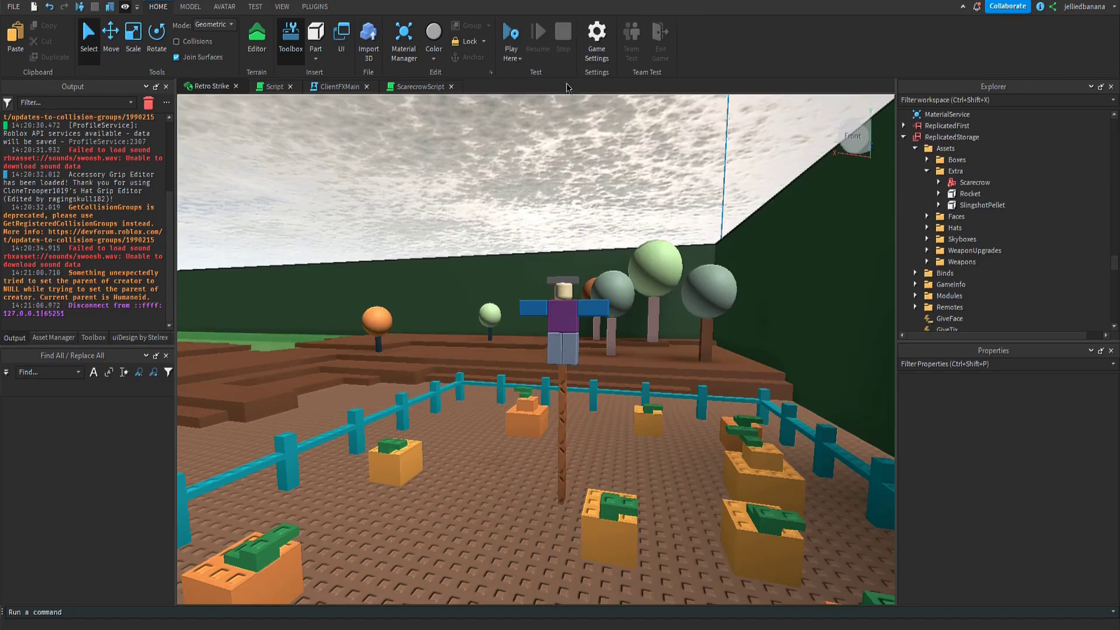
- Move the boss Scarecrow model from the Assets.Extra folder into Workspace and focus on it
scroll(964, 214, down, 15)
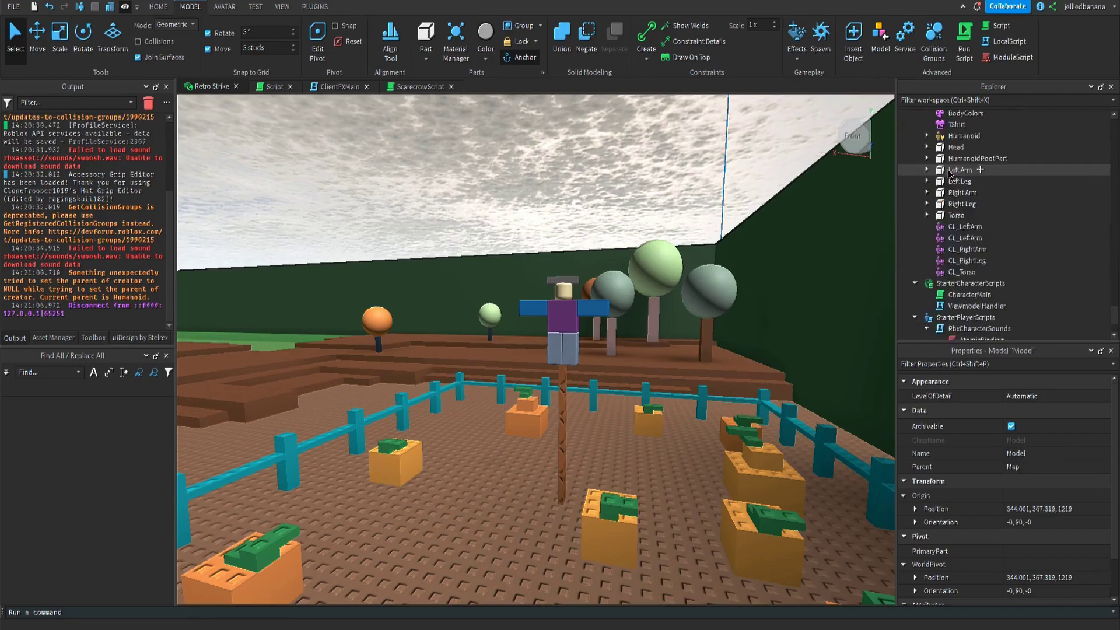
scroll(964, 215, down, 6)
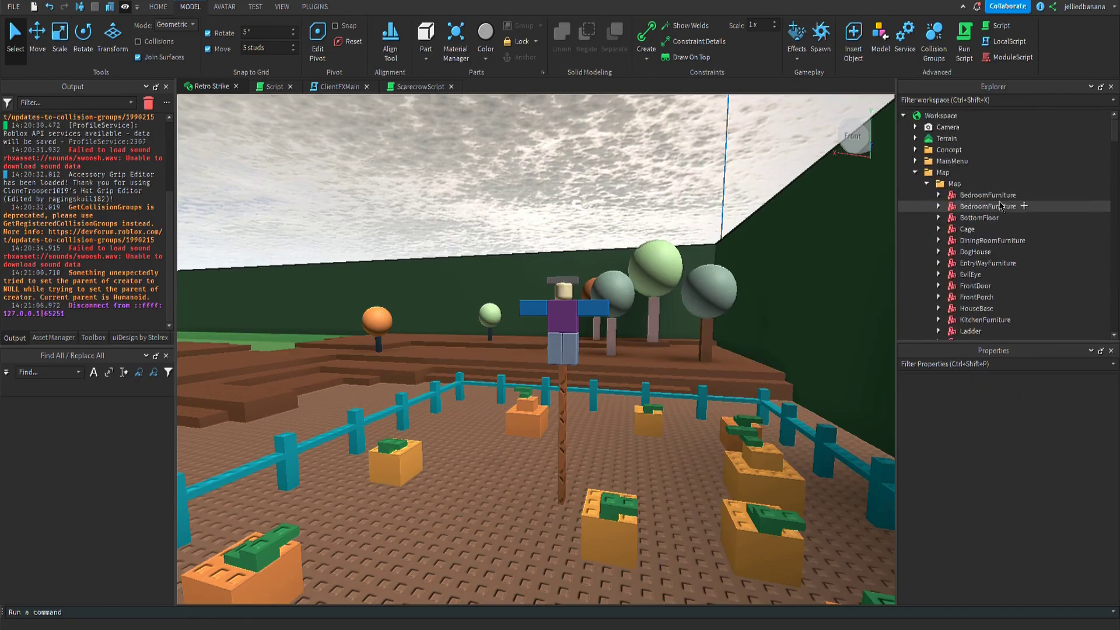
click(966, 252)
scroll(969, 175, up, 5)
scroll(973, 126, up, 20)
drag(971, 138, 974, 117)
key(f)
click(314, 10)
click(159, 8)
click(191, 7)
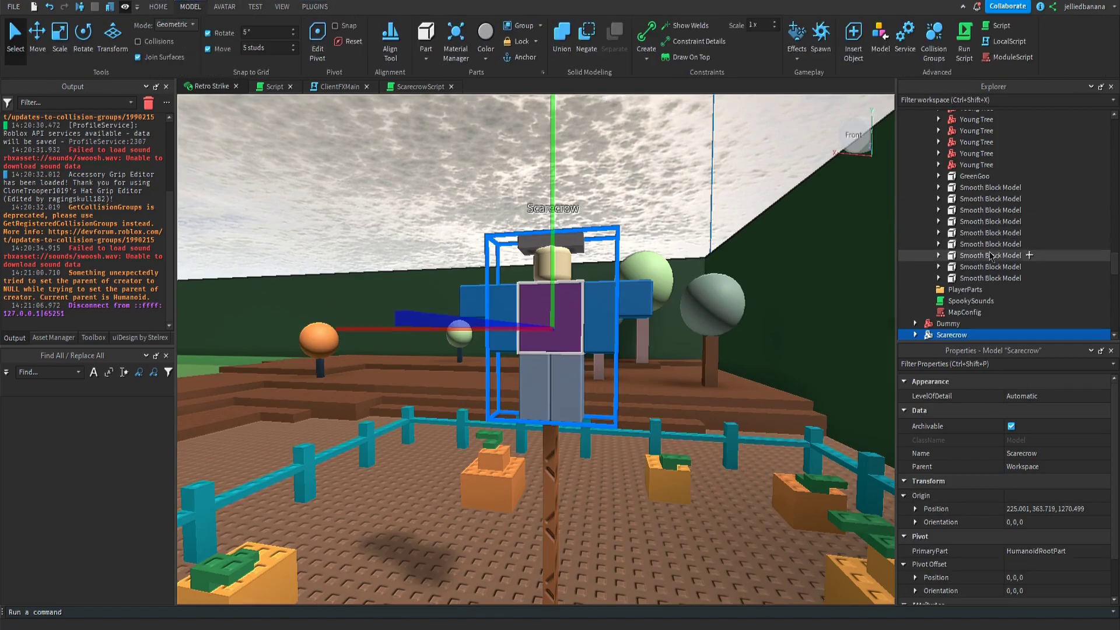
- Move the boss scarecrow 10 studs sideways off the post, to X position 215.001
scroll(998, 256, down, 2)
click(38, 38)
drag(652, 325, 817, 325)
key(f)
- Open the boss scarecrow's breakout animation in the Animation Editor
click(225, 8)
click(482, 41)
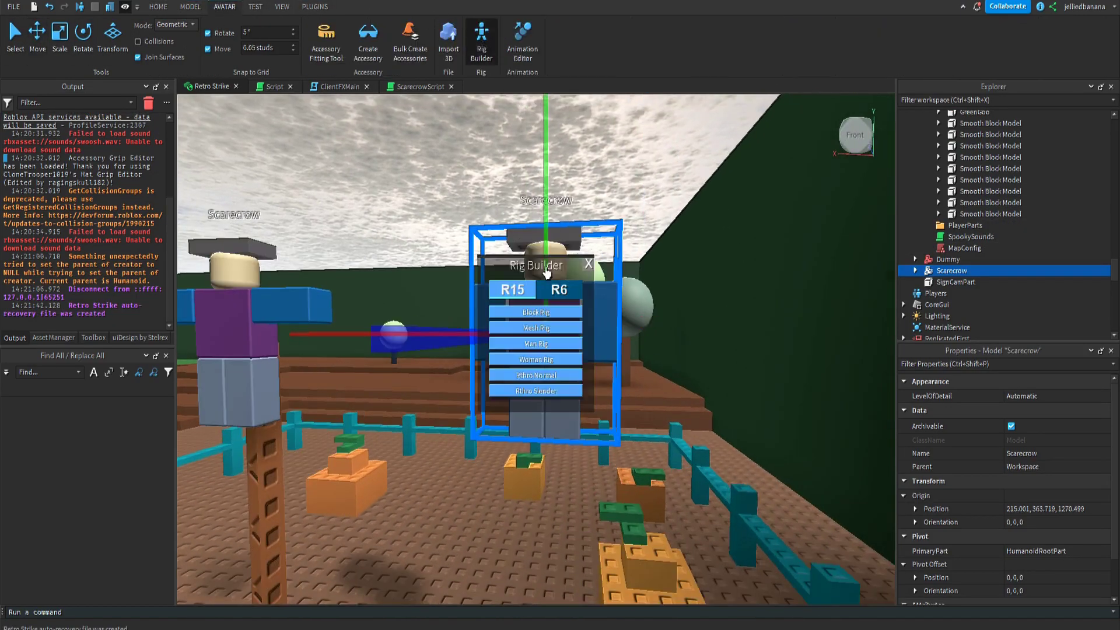
click(481, 41)
click(523, 41)
drag(659, 210, 542, 560)
drag(764, 600, 520, 599)
scroll(586, 543, down, 1)
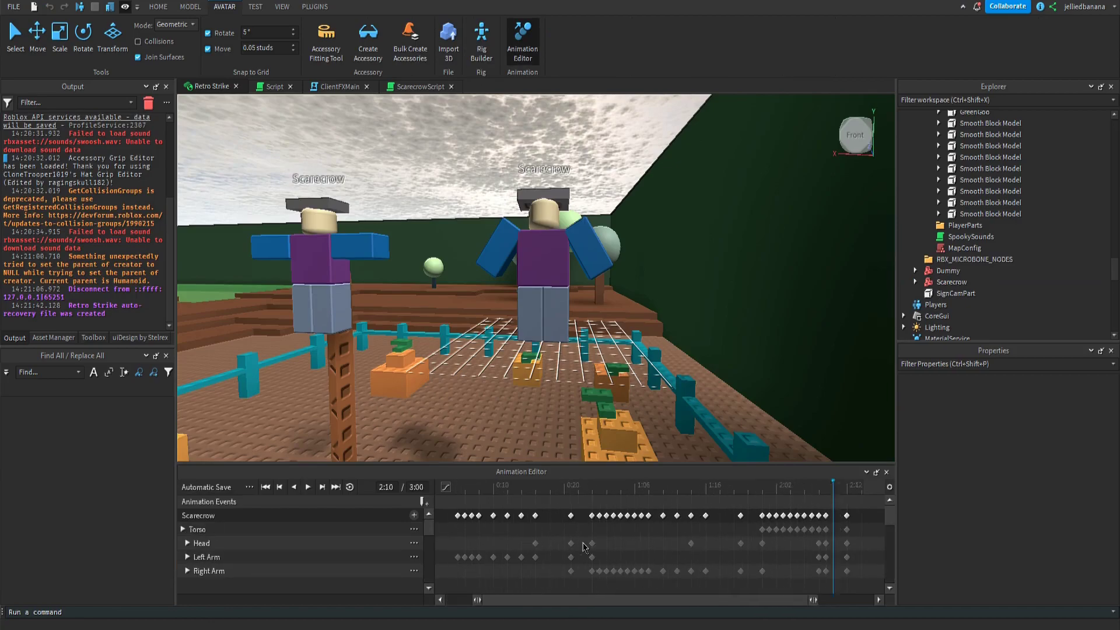
- Delay the breakout animation by shifting its keyframes to span 0:16 to 3:15, with a starting-pose keyframe at 0:00
drag(782, 583, 458, 492)
key(space)
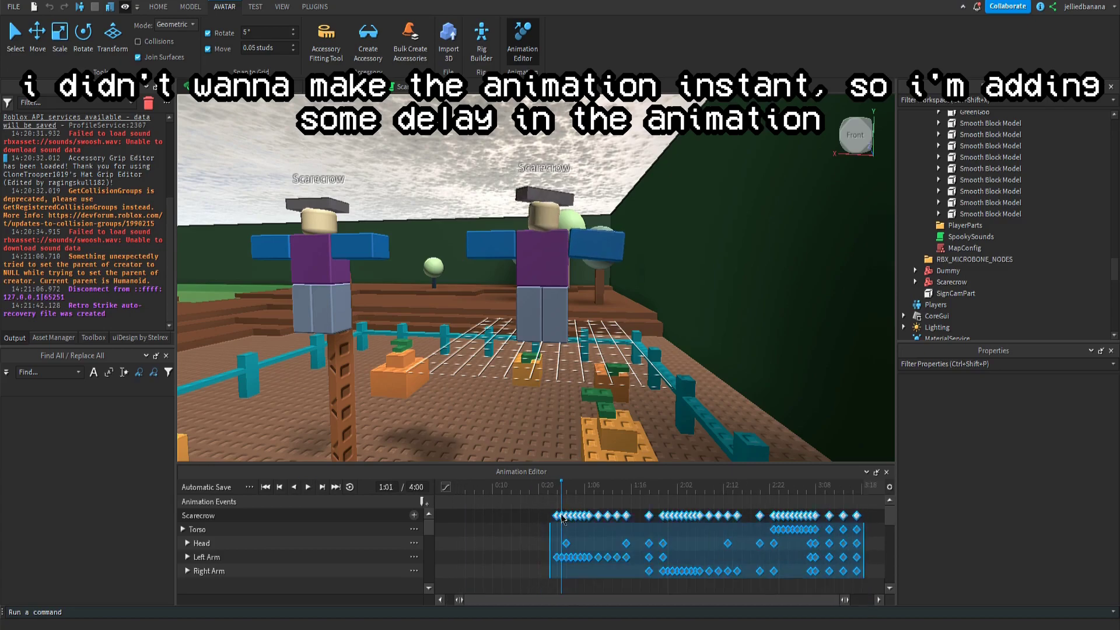
click(500, 531)
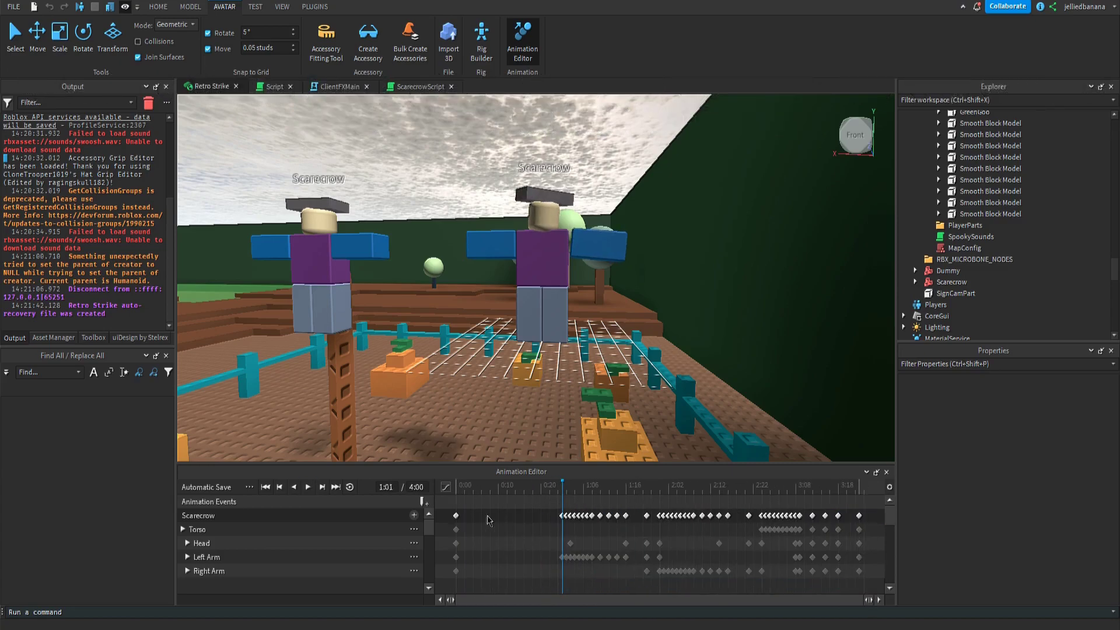
ctrl+scroll(595, 541, up, 3)
click(553, 490)
key(ctrl+v)
drag(532, 526, 863, 580)
click(542, 526)
drag(550, 523, 869, 589)
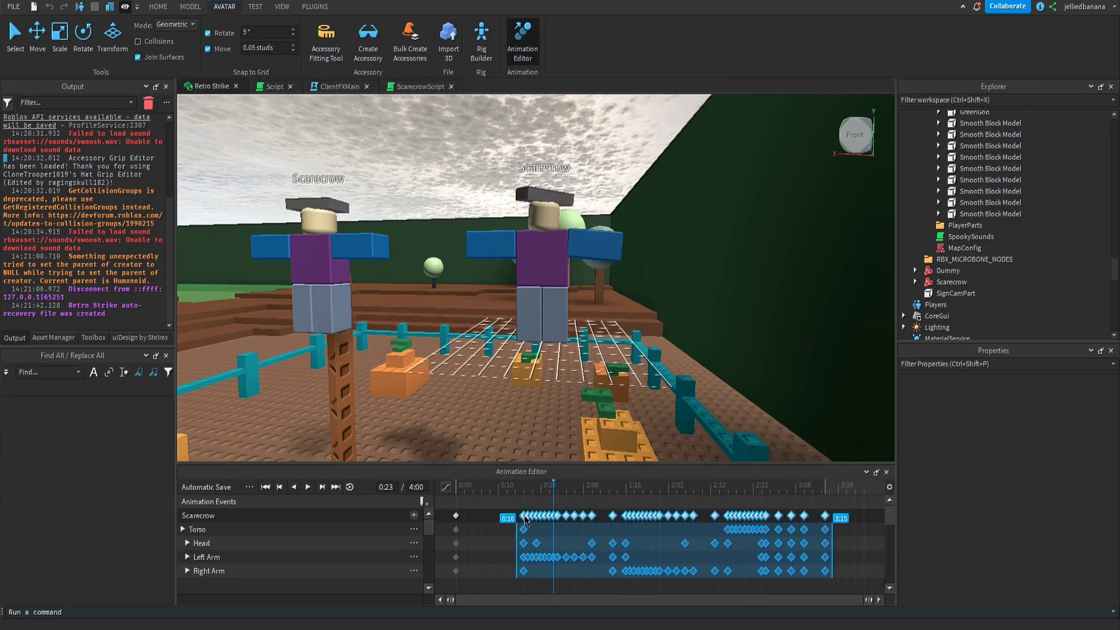
- Play back the delayed breakout animation to check its timing
click(474, 521)
key(space)
key(s)
right_drag(542, 327, 525, 326)
click(303, 558)
click(342, 495)
click(467, 191)
click(454, 267)
click(435, 271)
click(810, 500)
click(556, 479)
right_drag(543, 326, 534, 326)
click(536, 543)
- Close the Animation Editor and move the boss scarecrow back onto the post
click(887, 472)
click(588, 325)
drag(563, 325, 347, 325)
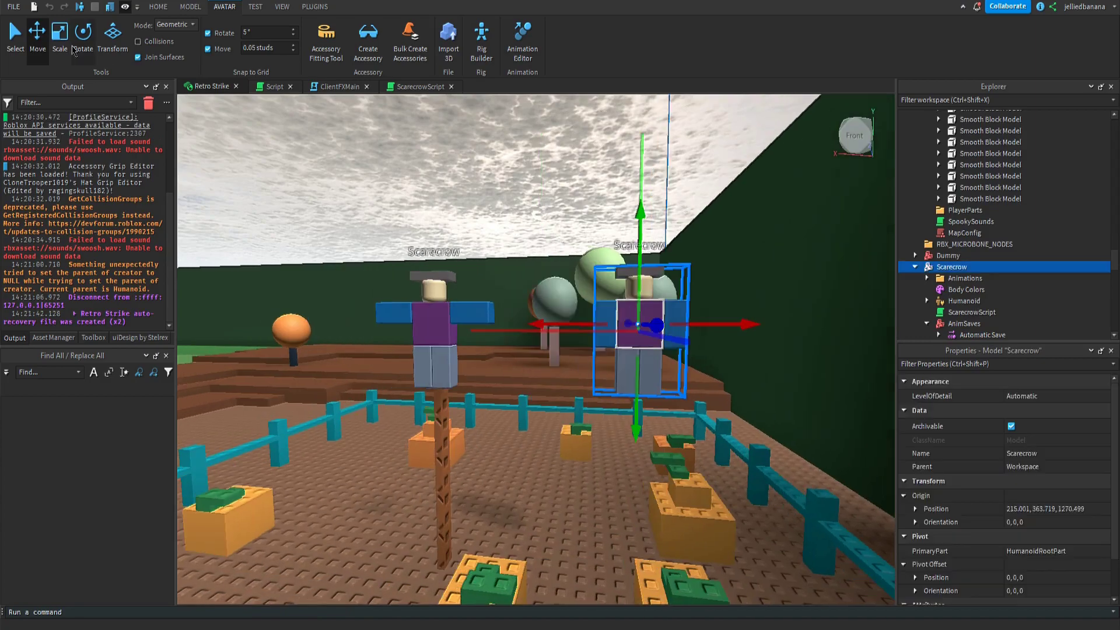
- Move the boss Scarecrow model from Workspace back into the ReplicatedStorage Assets.Extra folder
click(975, 268)
click(944, 330)
click(915, 267)
scroll(945, 257, down, 2)
drag(951, 203, 968, 284)
scroll(968, 284, down, 1)
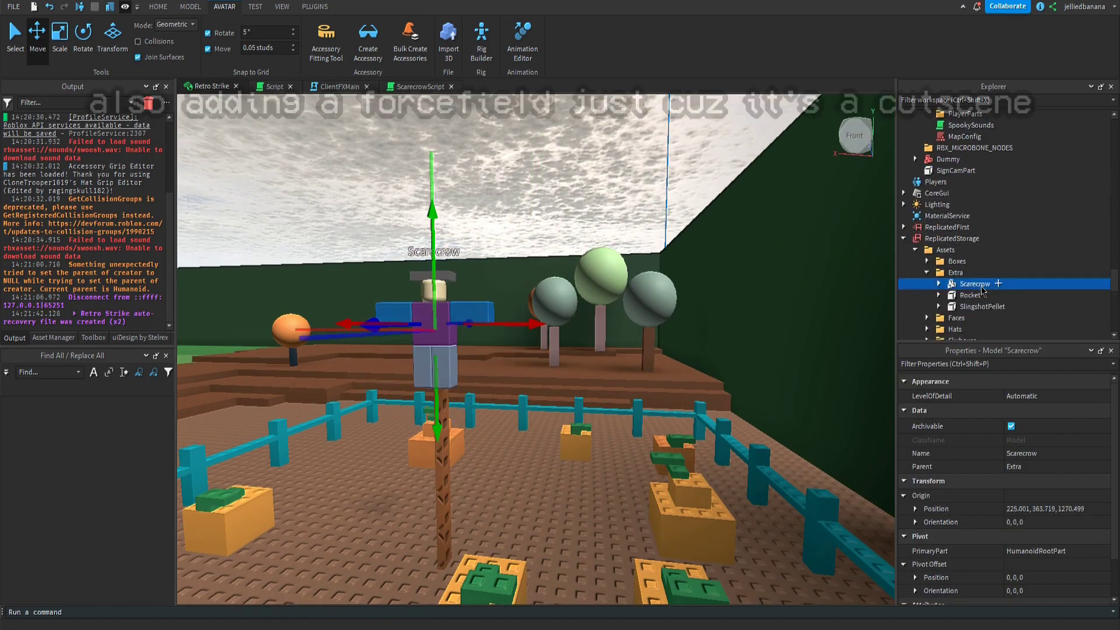
- In ScarecrowScript's full_body_release branch, add task.wait(1); below the Debris:AddItem(bv, 0.05); line
click(700, 186)
click(420, 87)
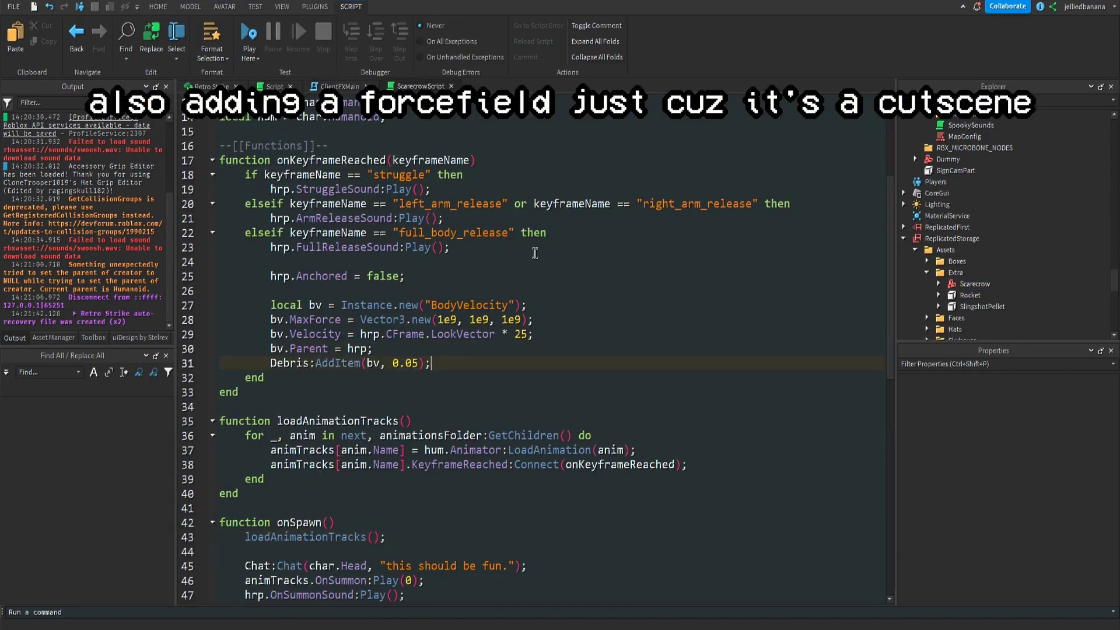
key(Return)
key(Return)
text(task.wait(1);)
key(Return)
text(f)
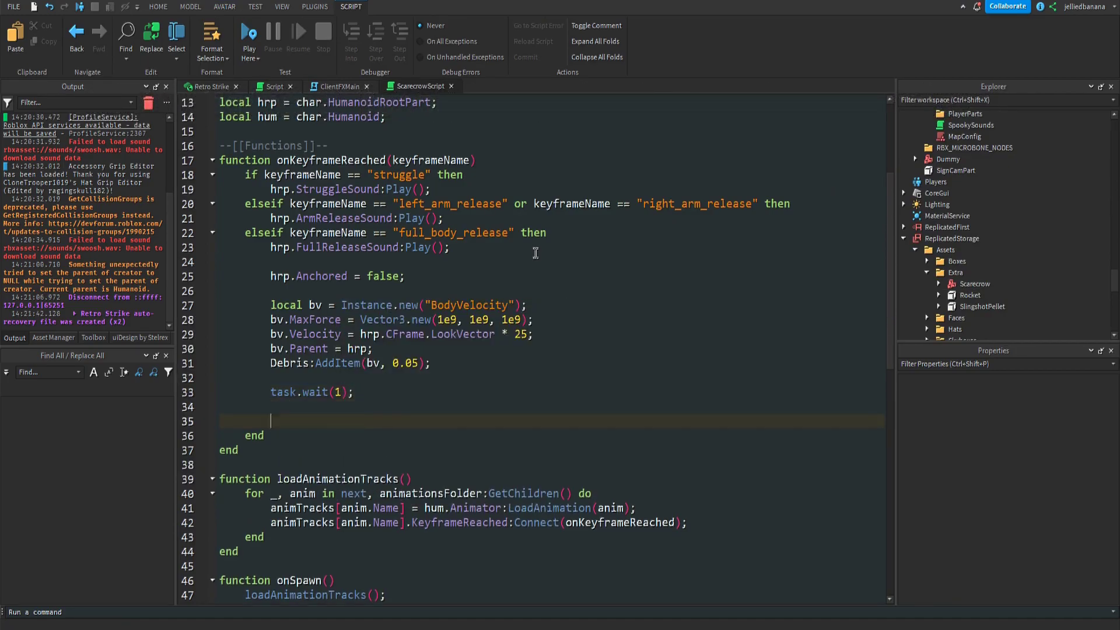
- Start a new playtest, run to the original scarecrow and attack it with the sword
key(F5)
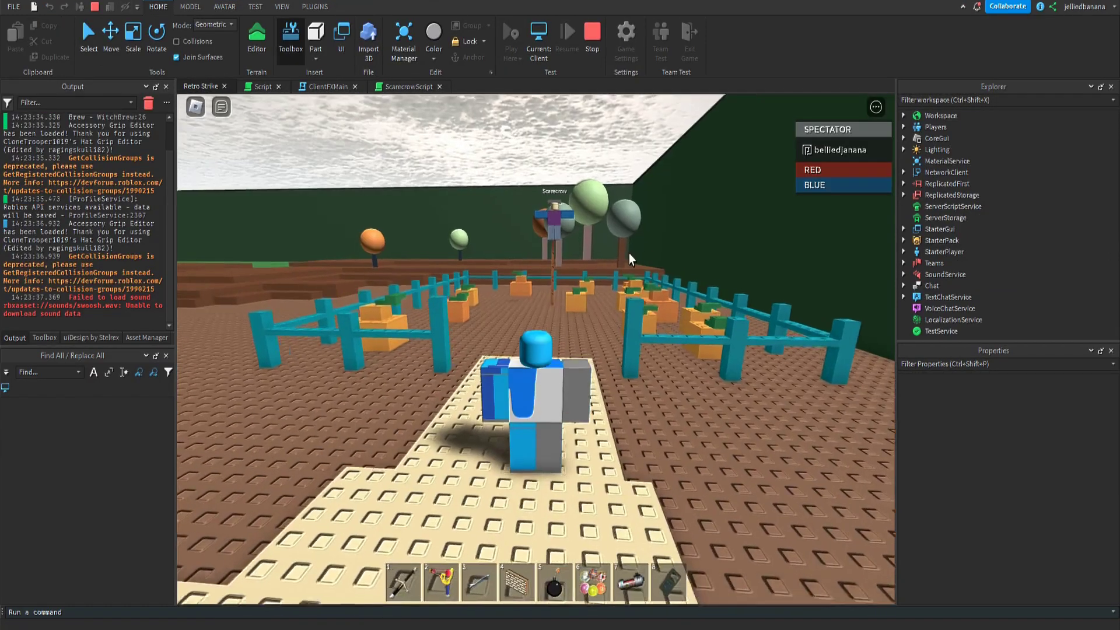
key(w)
key(1)
click(550, 218)
key(shift)
key(w)
click(536, 350)
click(536, 350)
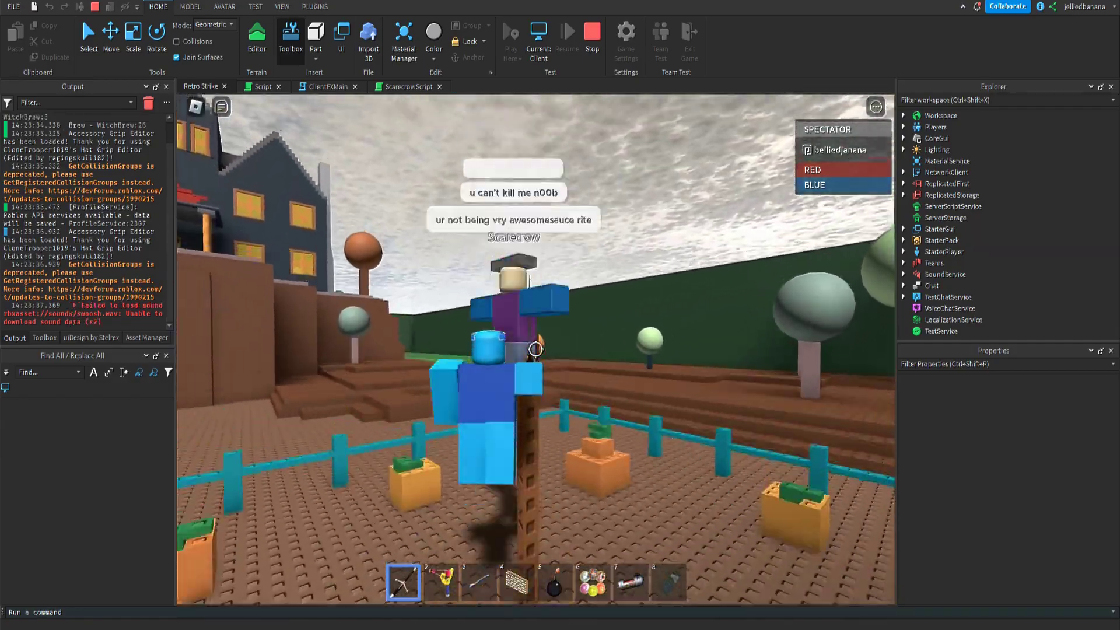
- Keep jumping and striking the scarecrow to summon the boss, watch its intro, and stop the test
key(space)
scroll(536, 351, down, 2)
key(space)
click(535, 350)
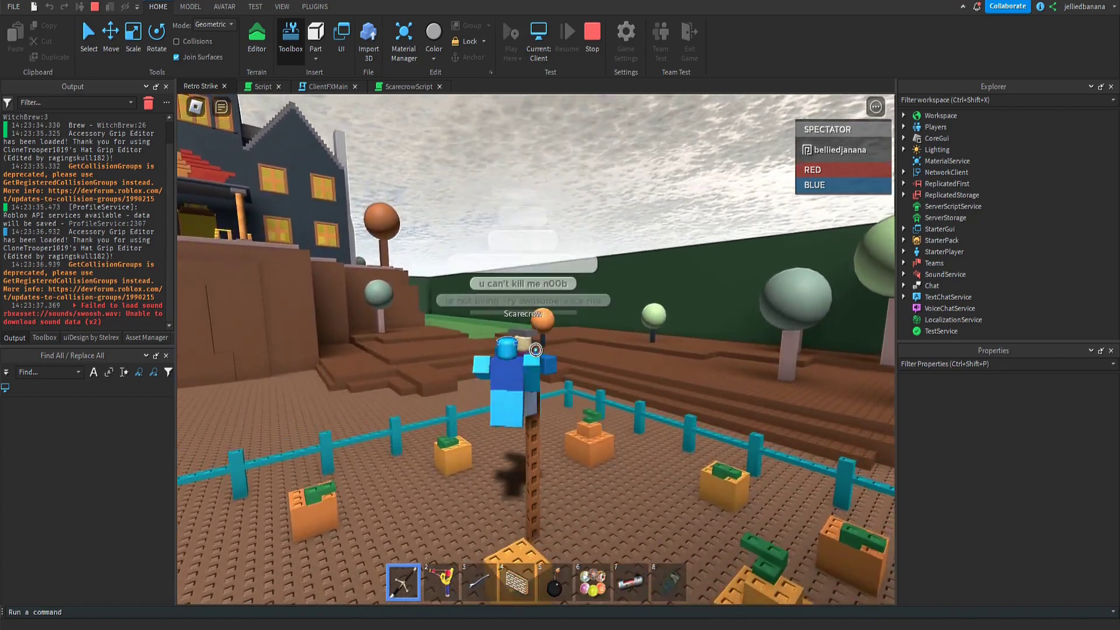
key(a)
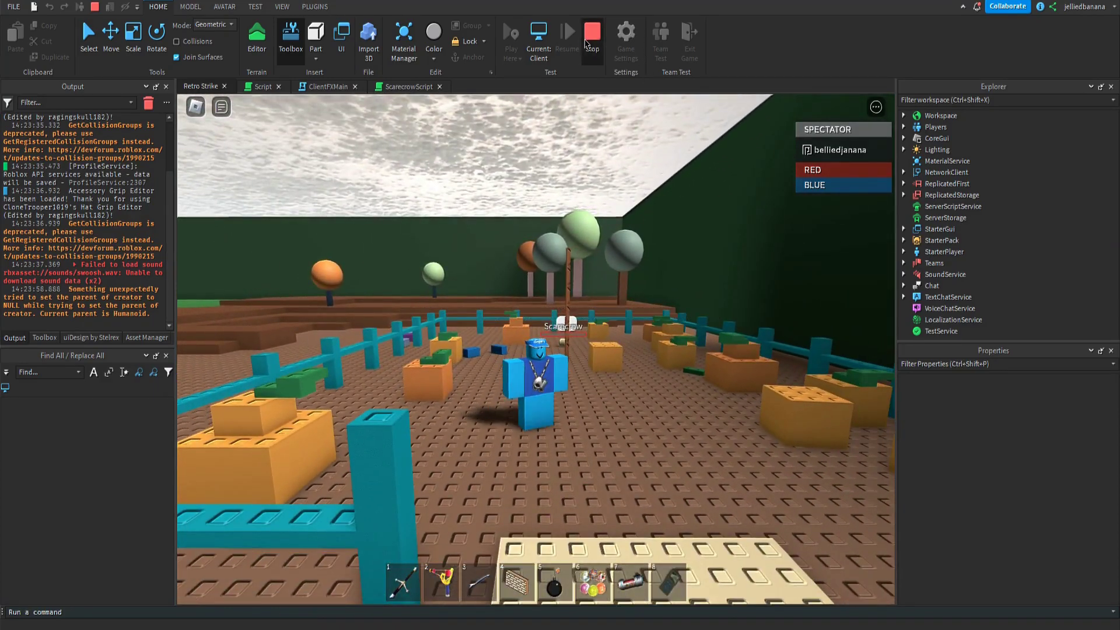
click(591, 41)
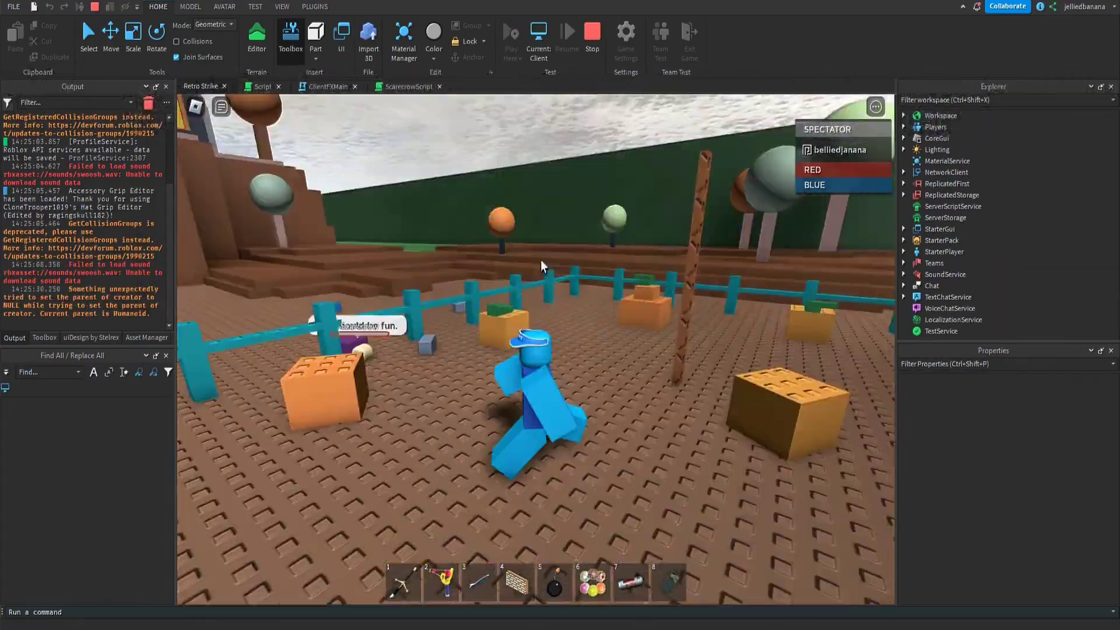
- Review ScarecrowScript and read the DevForum thread on syncing sounds with animations
click(224, 7)
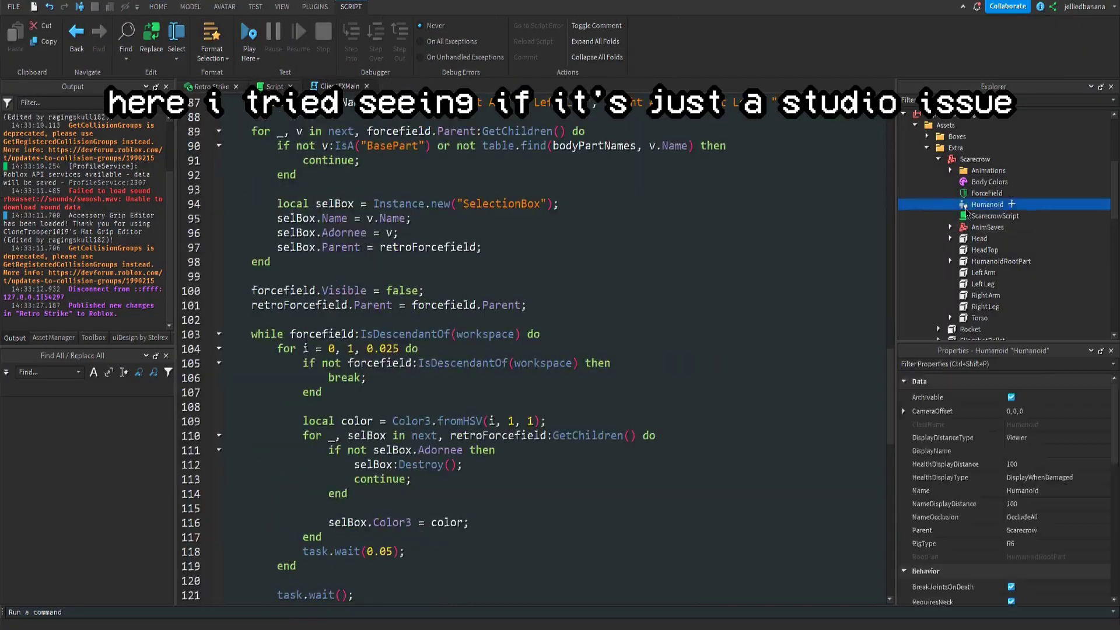
double_click(966, 213)
scroll(675, 380, down, 8)
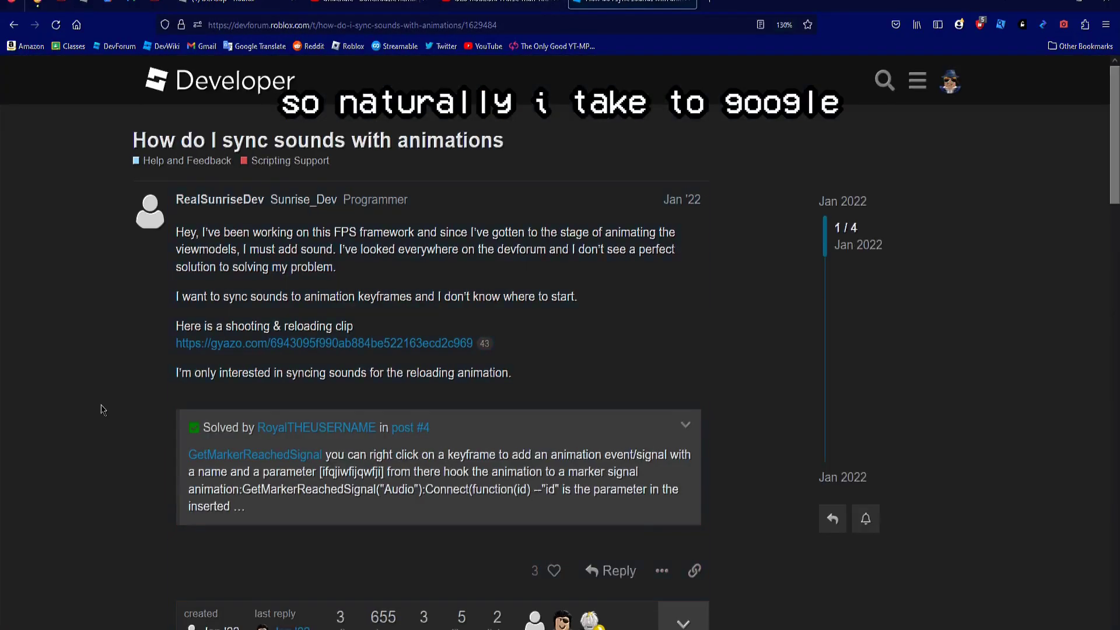
scroll(100, 404, down, 10)
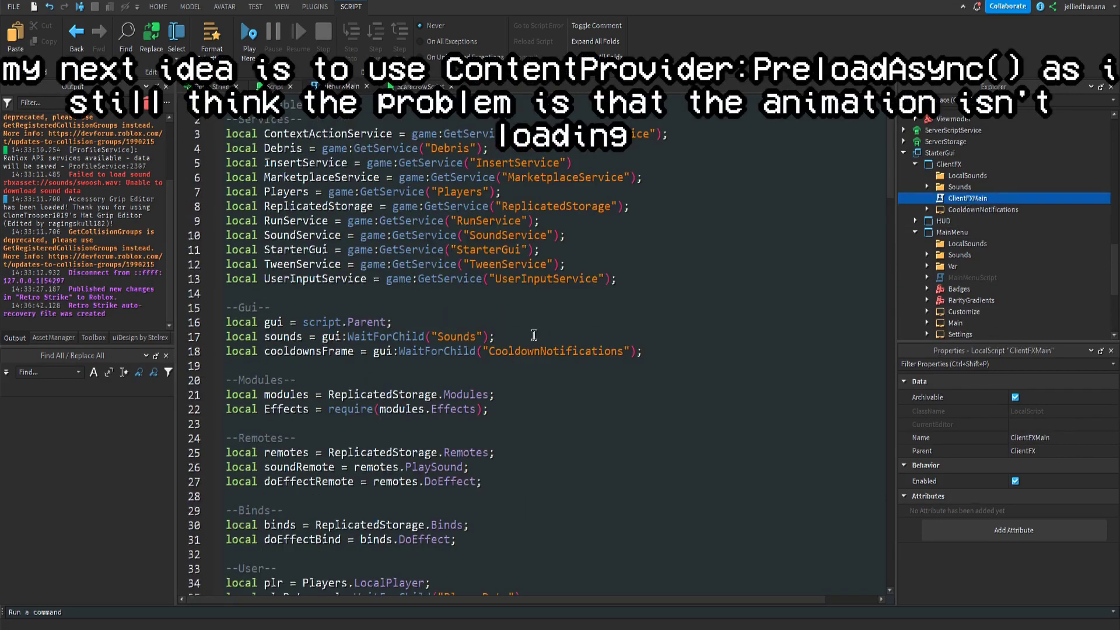
- In ClientFXMain, start a preload() function below the workspace.DescendantAdded connection, with a ContentProvider:PreloadAsync call on ReplicatedStorage content
scroll(534, 335, down, 20)
click(649, 290)
scroll(650, 267, up, 4)
key(Return)
key(Return)
text(function preload())
key(Return)
text(ContentProvider:prel)
scroll(845, 440, down, 5)
text(oadAsync({ReplicatedStorage)
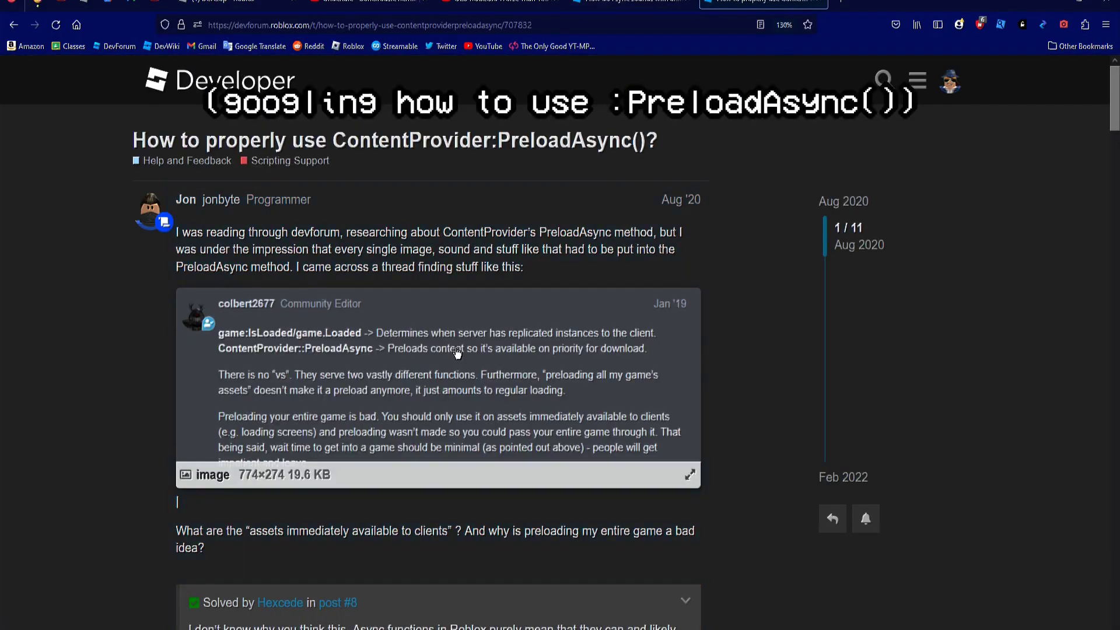
- Switch to the browser and read the DevForum thread on properly using ContentProvider:PreloadAsync()
scroll(458, 353, down, 15)
key(alt+Left)
click(304, 376)
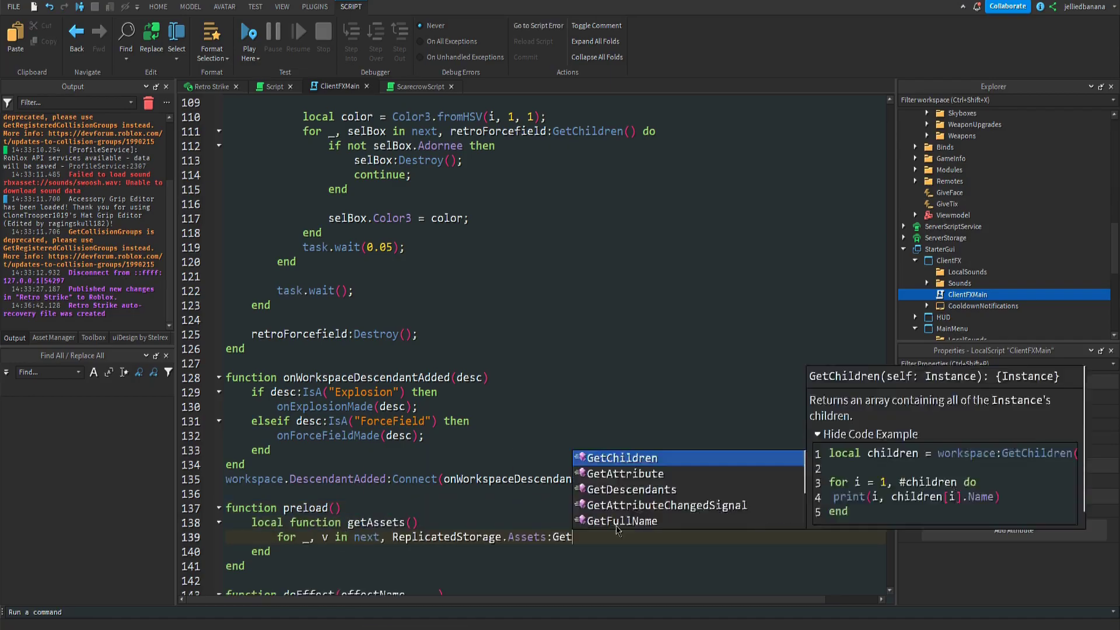
- In preload(), write getAssets() returning all Animation, Decal, Mesh and Sound descendants of ReplicatedStorage.Assets, and pass its result to ContentProvider:PreloadAsync
text(:GetDescendants() do)
key(Return)
text(if v:IsA("Animation") or v:IsA("Decal") then)
key(Return)
scroll(1010, 227, up, 4)
click(939, 174)
text(or v:IsA("Mesh"))
scroll(306, 488, down, 3)
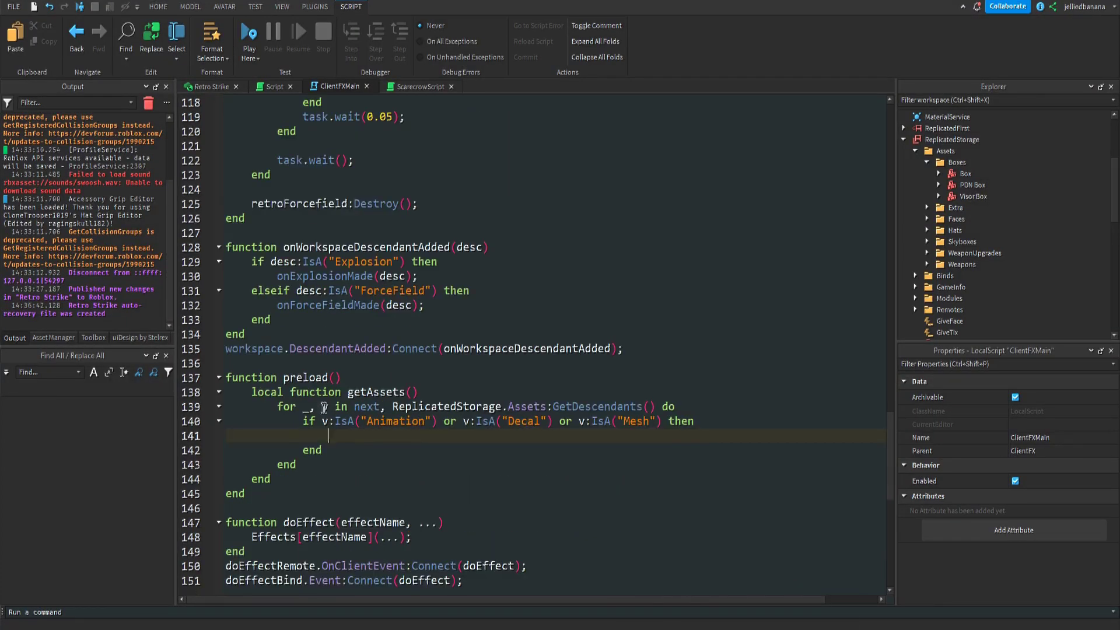
key(Return)
text(local assets = {};table.insert(assets, v);return assets;ContentProvider:PreloadAsync(getAssets());)
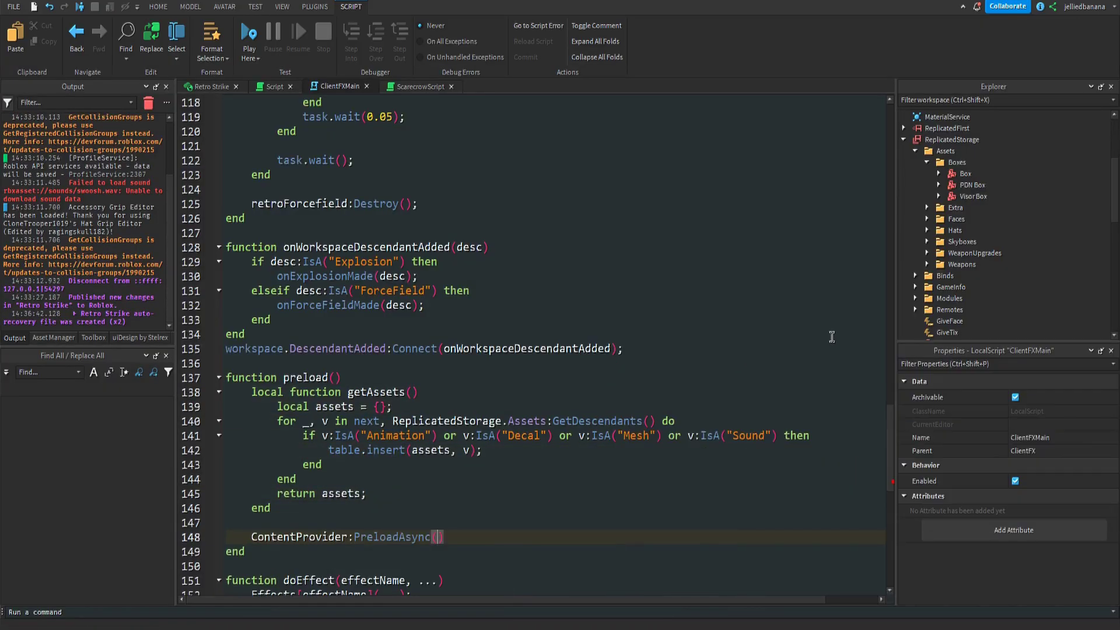
- Add print("Finished preloading."); after the PreloadAsync call, and call preload(); at the end of ClientFXMain
scroll(638, 497, down, 5)
text(preload();print("Finished loading")pre)
click(409, 276)
scroll(986, 234, down, 2)
- Check the Assets subfolders, begin a new line before the PreloadAsync call in preload(), and return to the place's 3D view
click(977, 175)
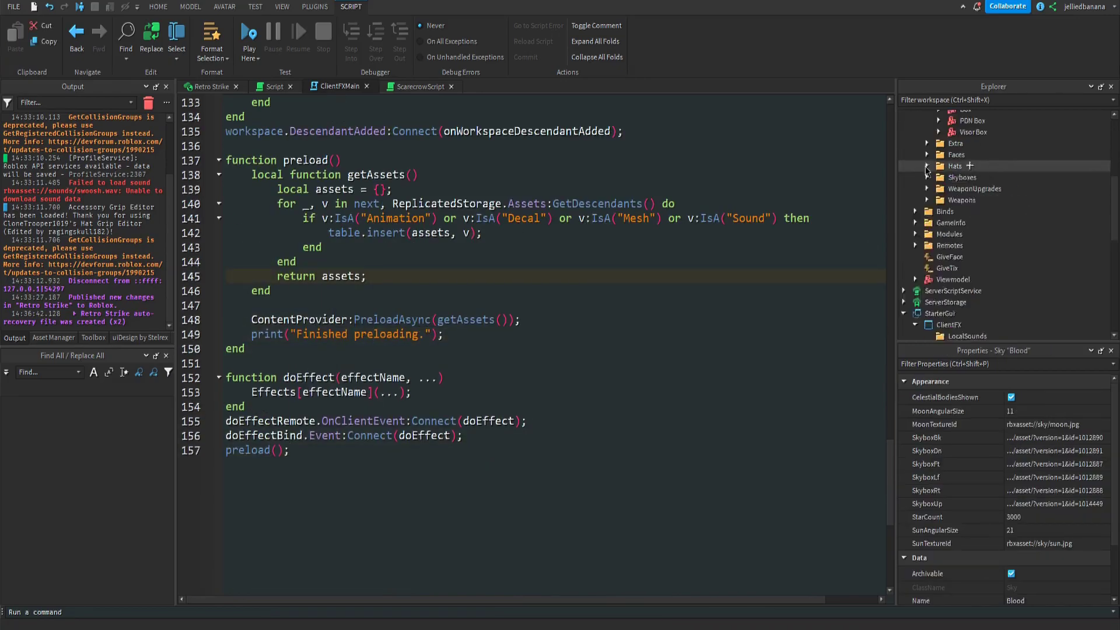
click(978, 169)
click(449, 304)
key(Return)
text(l)
click(219, 87)
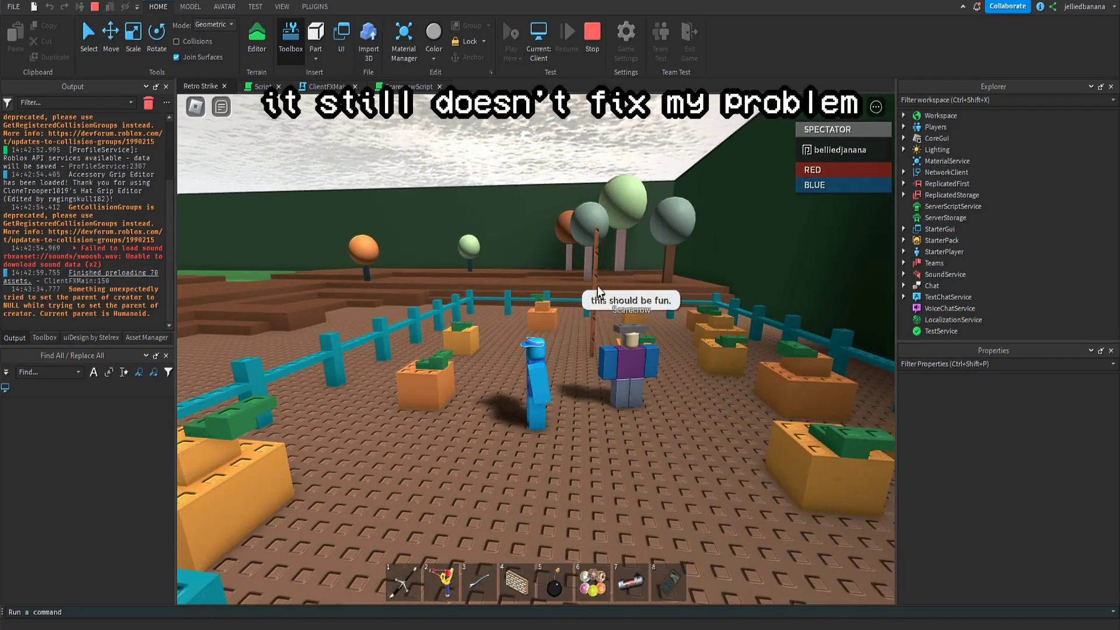
- Stop the playtest and examine where the keyframes of the scarecrow's imported animation fall on the Animation Editor timeline
click(589, 35)
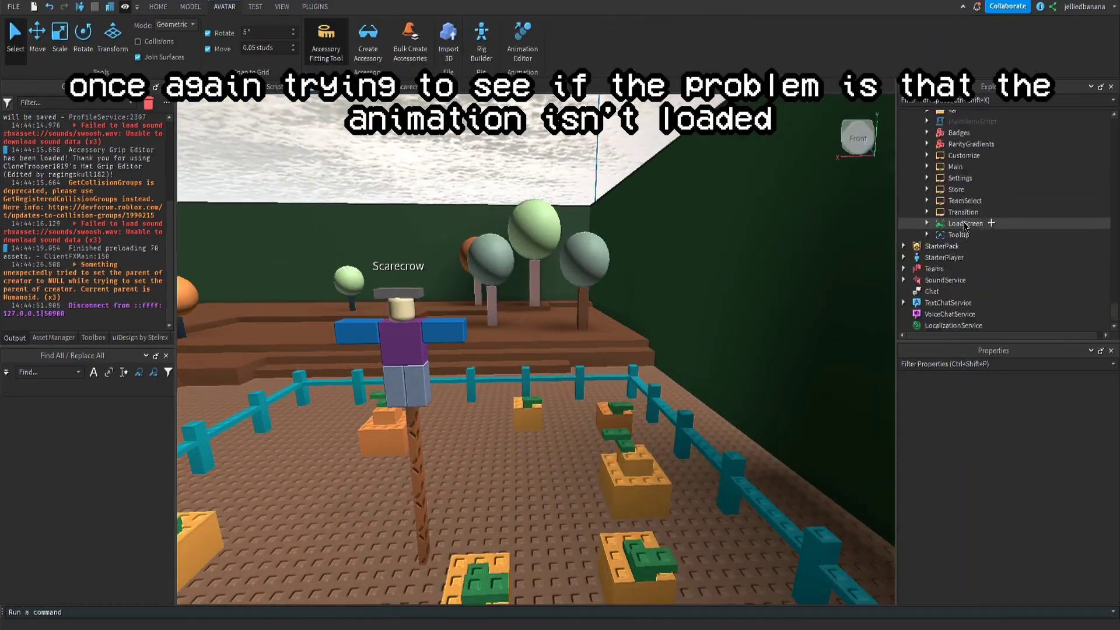
scroll(991, 204, up, 1)
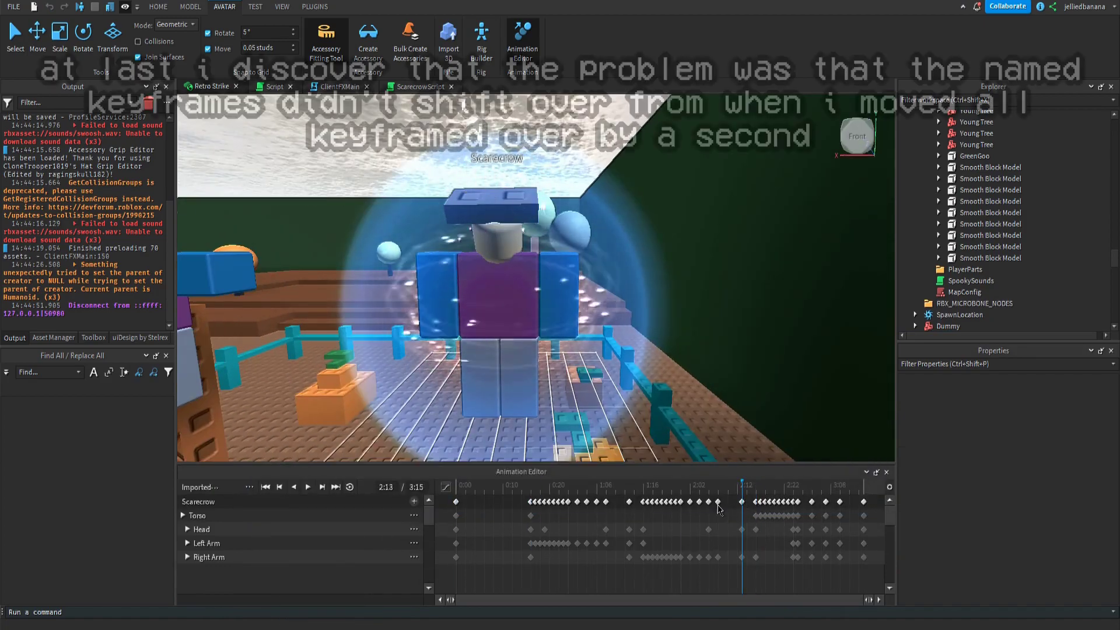
click(765, 503)
ctrl+scroll(768, 560, up, 5)
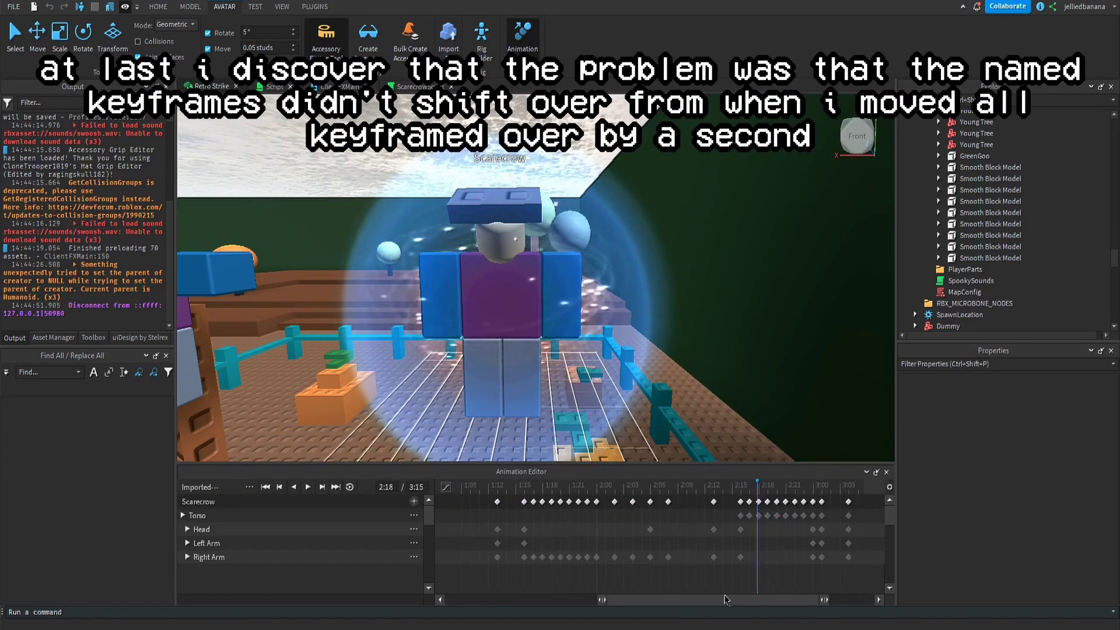
drag(764, 600, 811, 600)
click(764, 502)
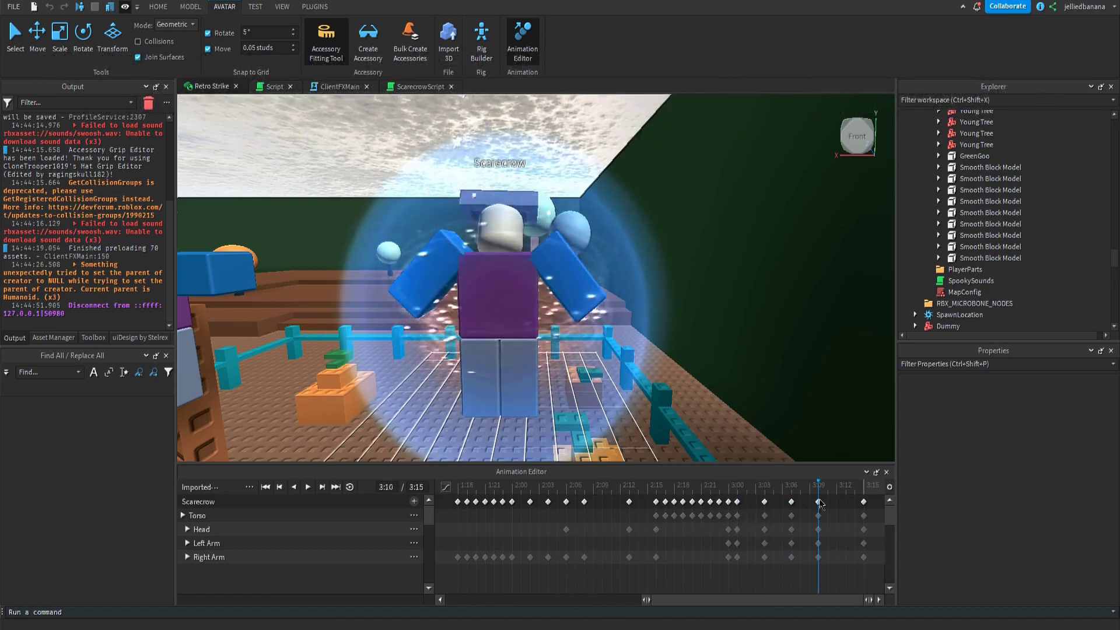
click(656, 502)
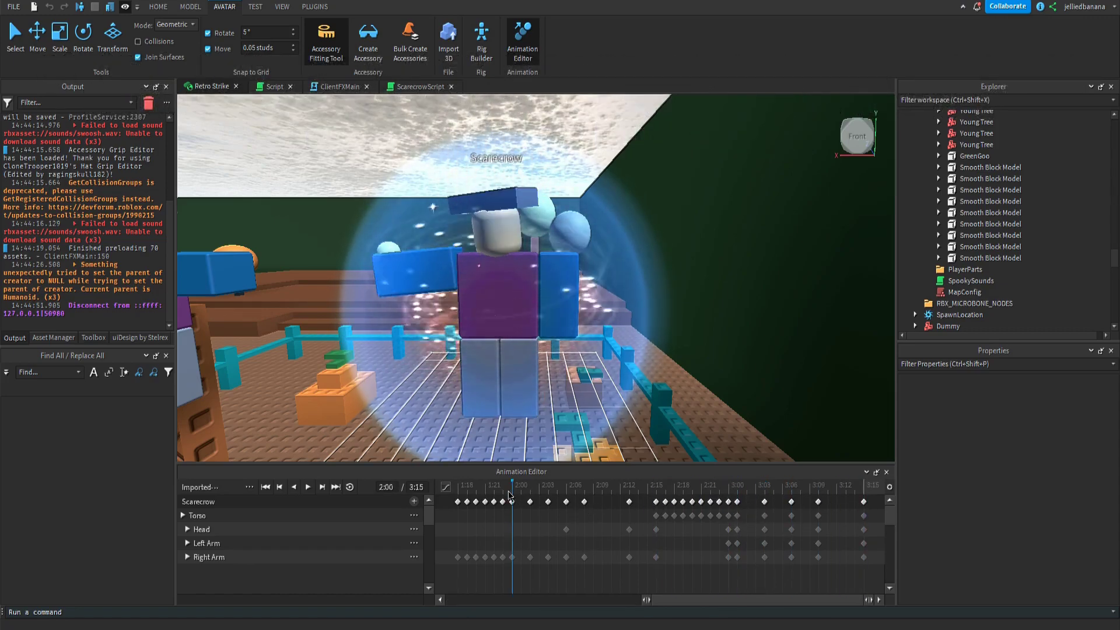
- Rename the scarecrow animation's keyframe at 2:00 with a name beginning "right_", and rename the keyframe near 2:16
right_click(532, 504)
click(567, 433)
click(534, 566)
click(566, 493)
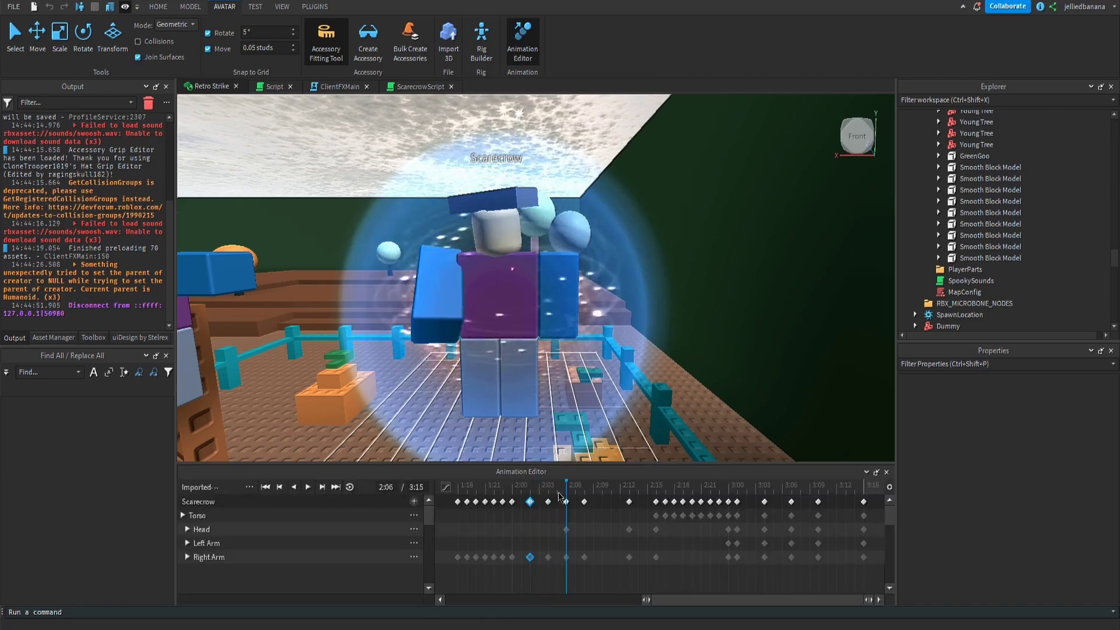
drag(507, 496, 511, 500)
right_click(513, 501)
click(561, 492)
text(right_)
key(Return)
right_click(656, 503)
click(705, 489)
key(Return)
- Compare the poses around 3:00 and name the keyframe at 3:00 full_body_release
click(728, 504)
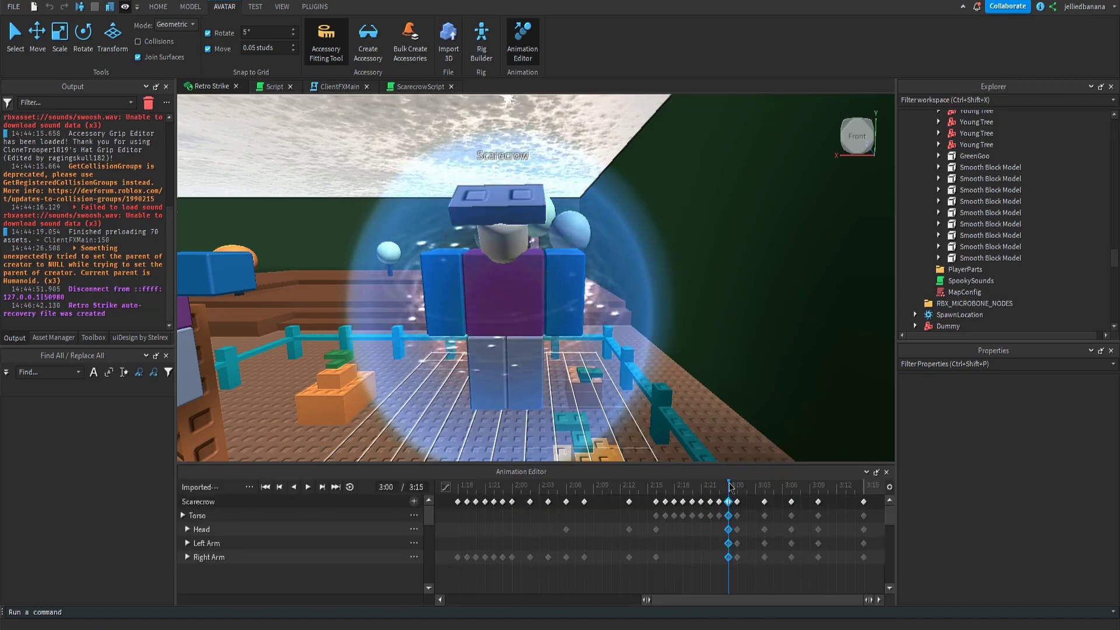
click(737, 501)
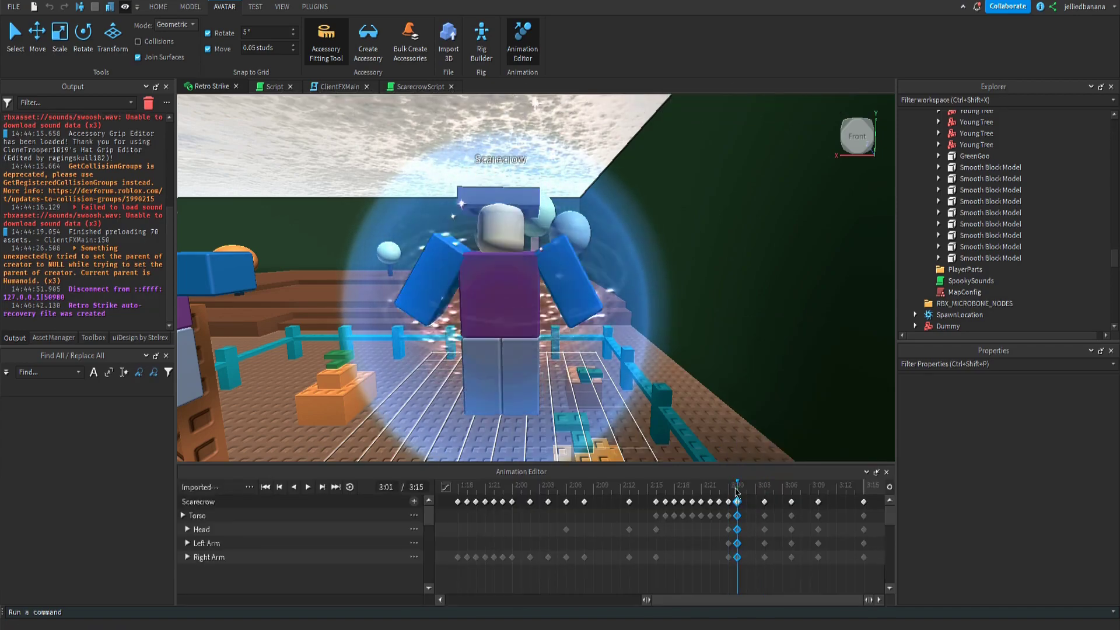
click(728, 503)
right_click(730, 503)
click(778, 489)
text(full_body_release)
click(601, 567)
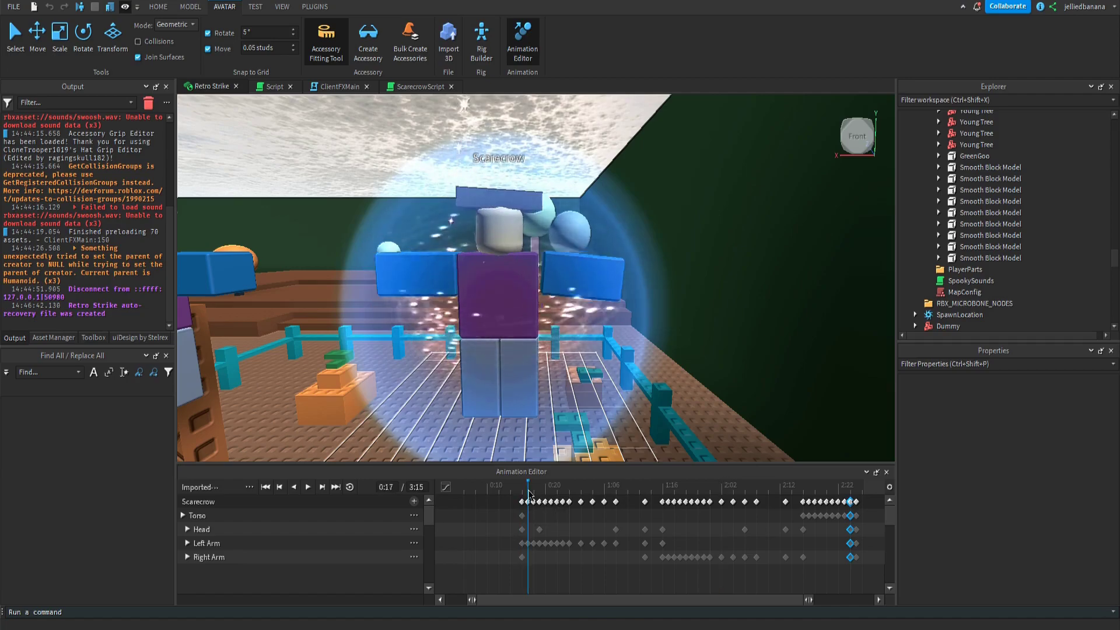
- Name the keyframe near 1:16, where the right arm's dense run of keyframes starts, "strong"
click(662, 503)
right_click(663, 503)
click(704, 492)
text(strong)
key(Return)
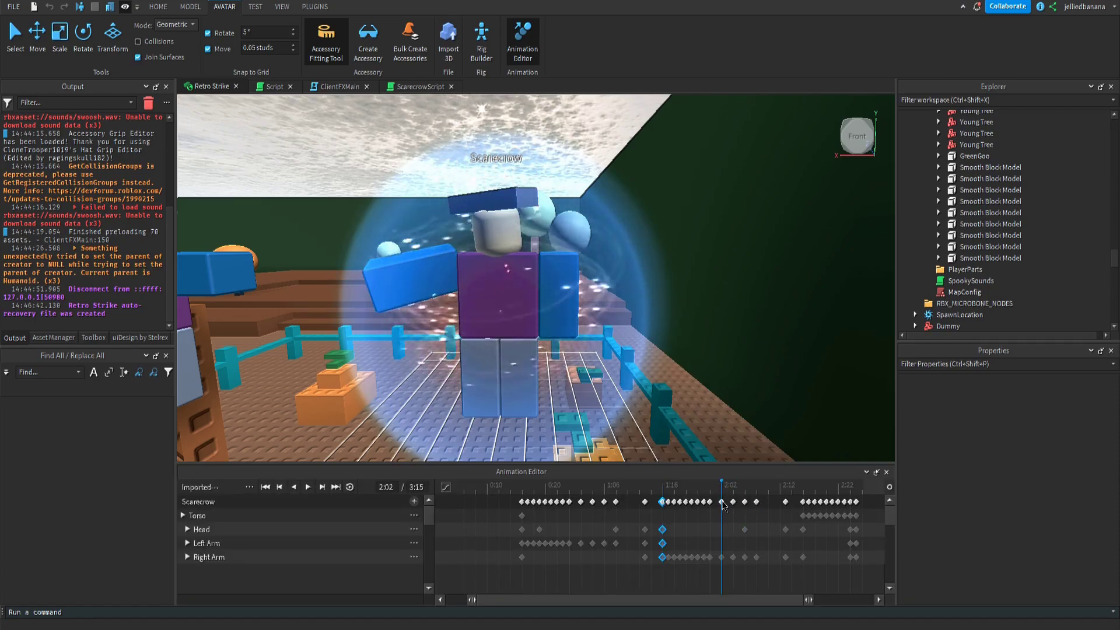
- Preview the renamed animation, publish the updated clip, and close the Animation Editor
drag(724, 506, 786, 506)
key(space)
ctrl+scroll(663, 532, down, 3)
click(249, 487)
click(276, 554)
click(325, 497)
click(465, 192)
click(465, 262)
click(531, 286)
click(832, 501)
click(560, 472)
click(887, 471)
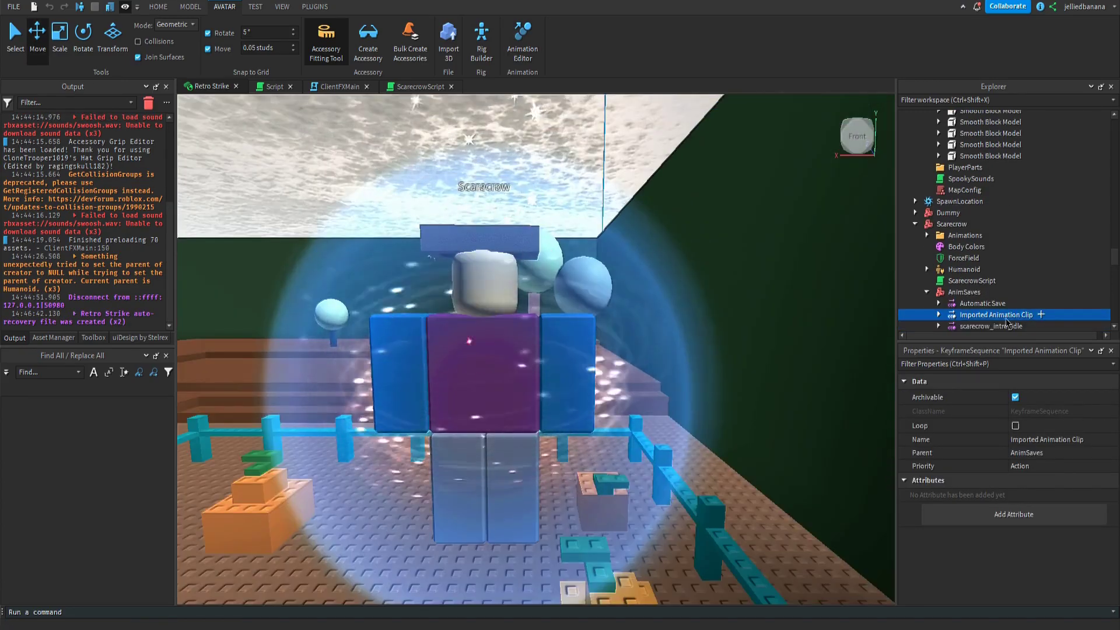
- In ScarecrowScript's onSpawn(), delete the task.wait(0.5); line and comment out animTracks.SummonIdle:Play(0);
click(952, 224)
scroll(721, 358, down, 5)
drag(543, 353, 343, 354)
click(414, 89)
drag(379, 506, 220, 480)
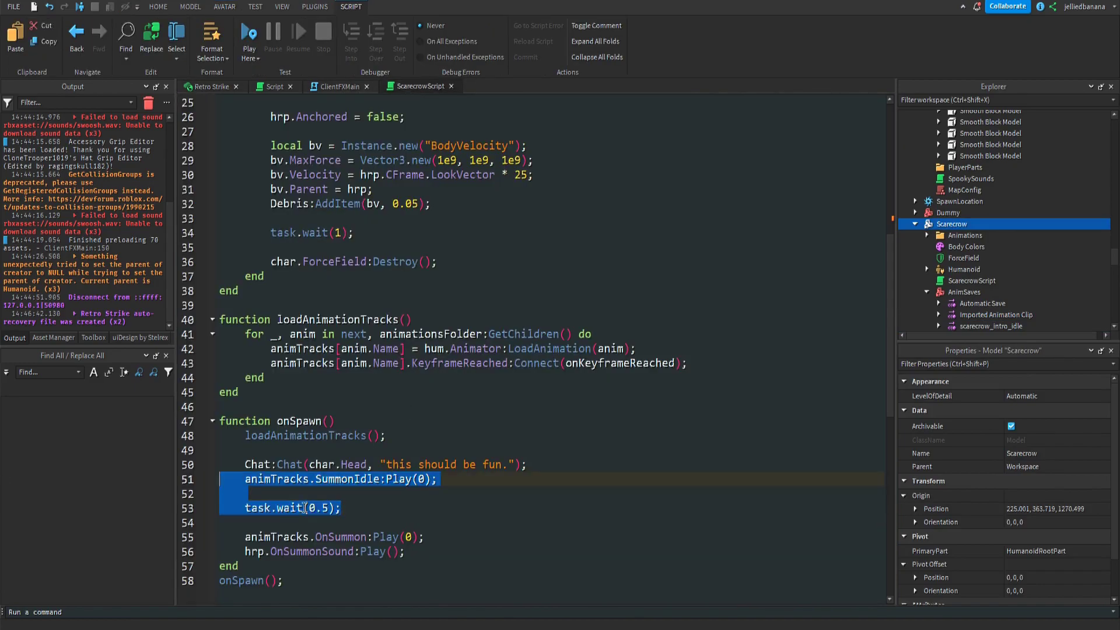
click(362, 509)
key(BackSpace)
key(BackSpace)
key(BackSpace)
key(BackSpace)
key(BackSpace)
key(BackSpace)
key(BackSpace)
key(BackSpace)
key(BackSpace)
key(BackSpace)
key(BackSpace)
key(BackSpace)
key(BackSpace)
key(BackSpace)
key(BackSpace)
key(BackSpace)
key(BackSpace)
key(BackSpace)
key(BackSpace)
click(246, 479)
text(--)
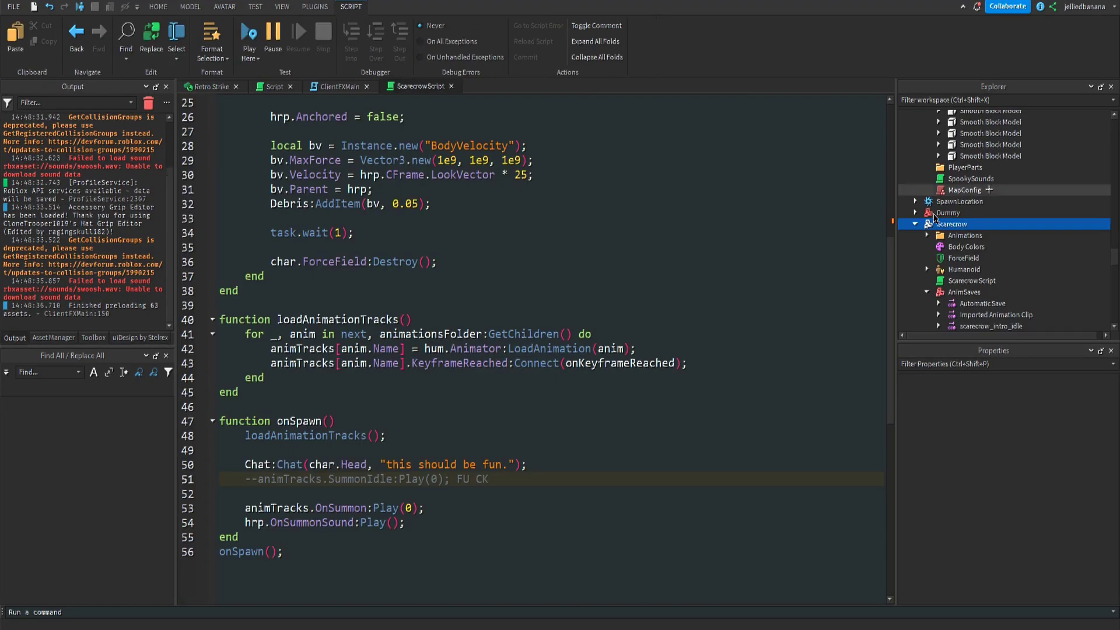
- Move the Scarecrow model in the object hierarchy and start a playtest of the place
scroll(1018, 215, down, 10)
drag(954, 225, 958, 148)
scroll(1004, 193, up, 4)
click(255, 35)
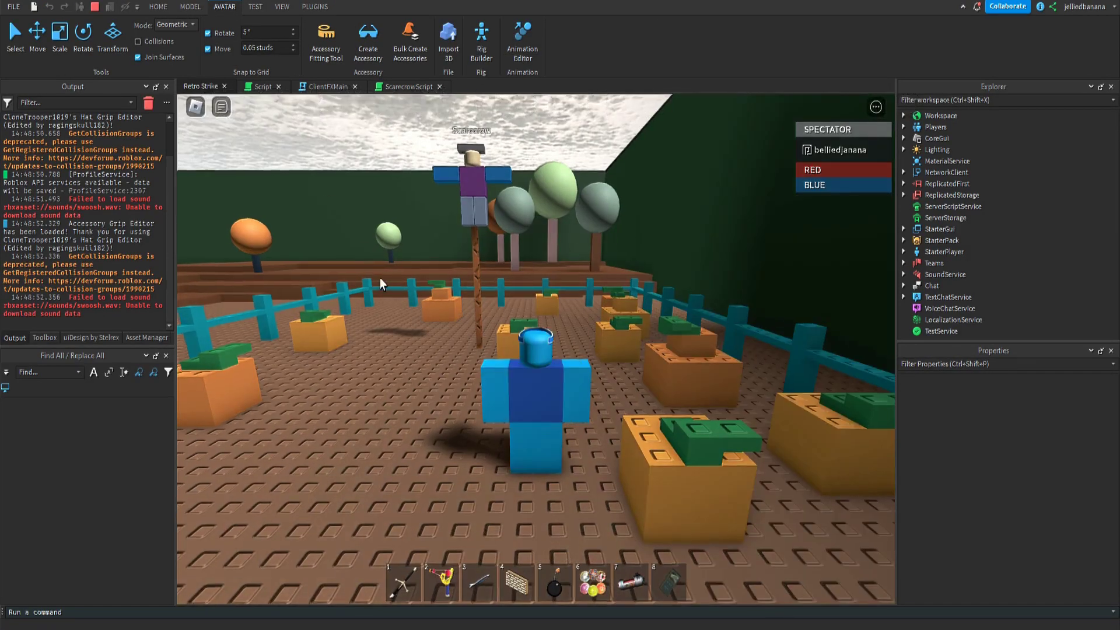
- Fire the rocket launcher at the scarecrow on its pole, and keep jumping and striking it with the sword to trigger its breakout
key(3)
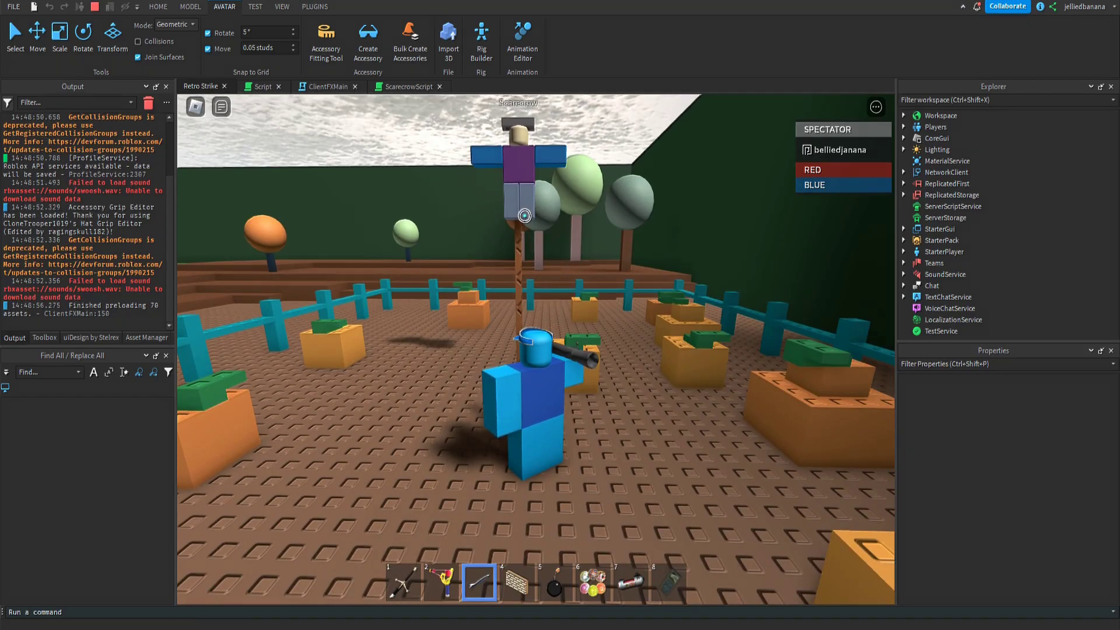
key(w)
click(527, 209)
key(1)
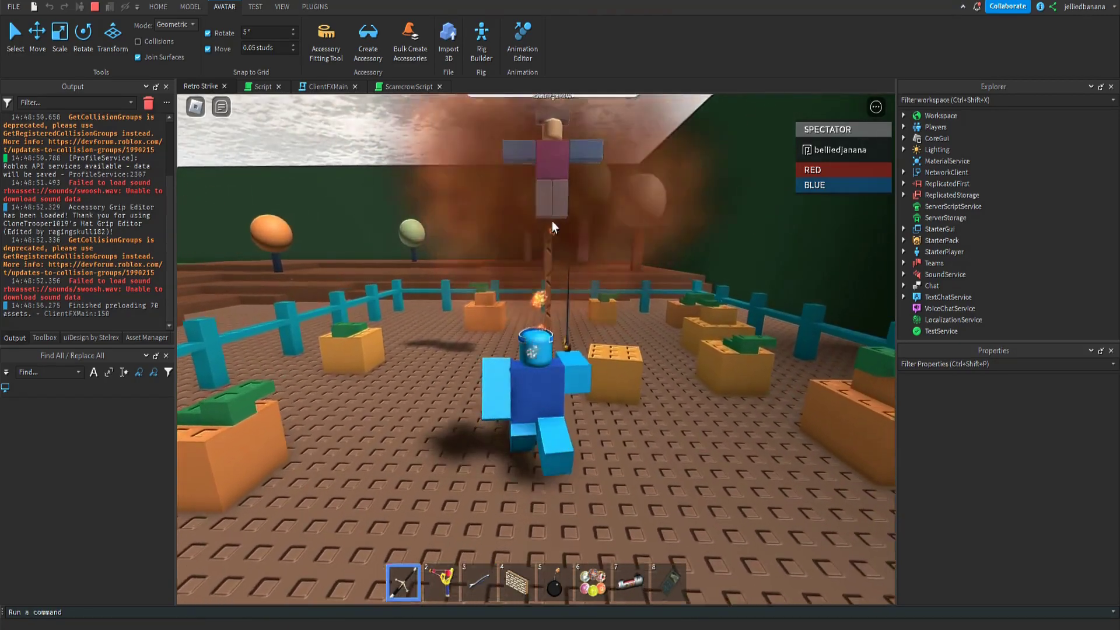
key(space)
click(607, 302)
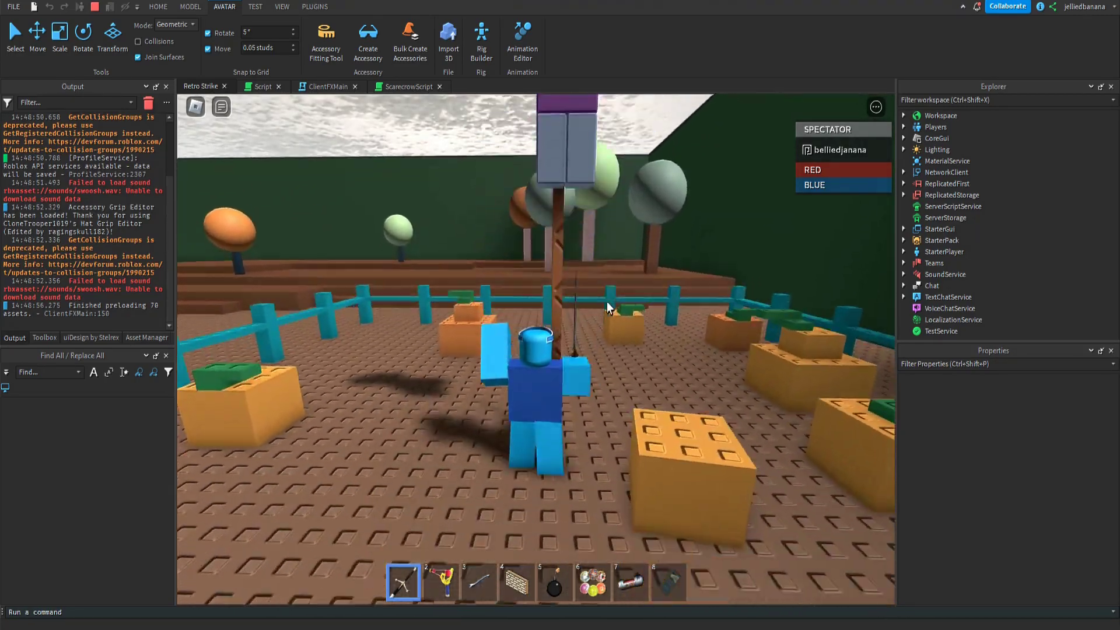
key(space)
click(607, 302)
scroll(607, 303, down, 1)
click(607, 302)
key(space)
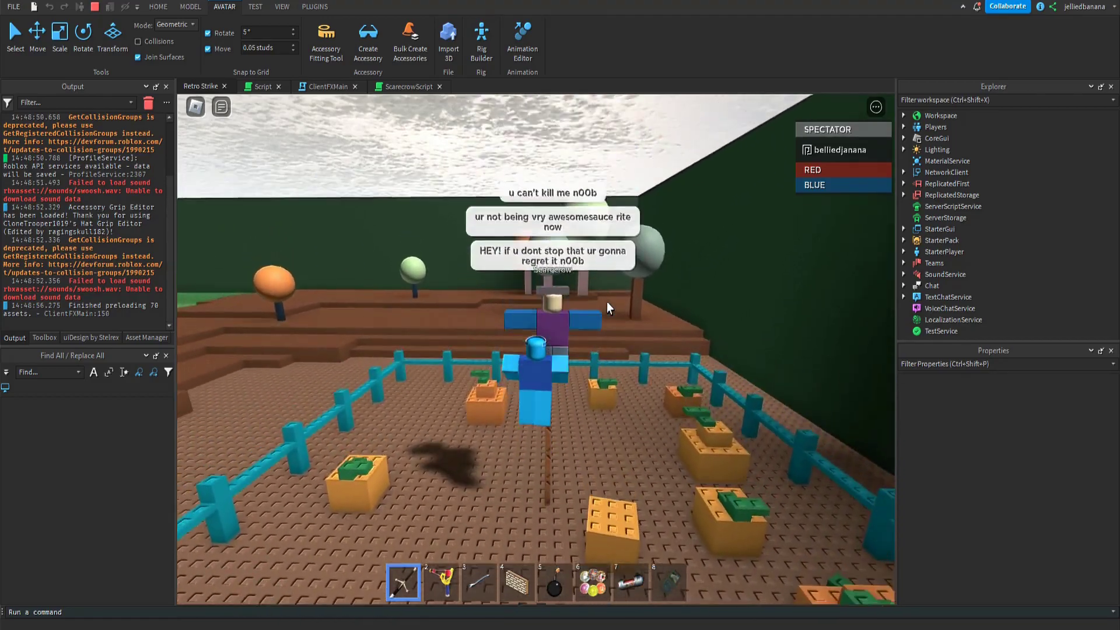
key(space)
click(596, 299)
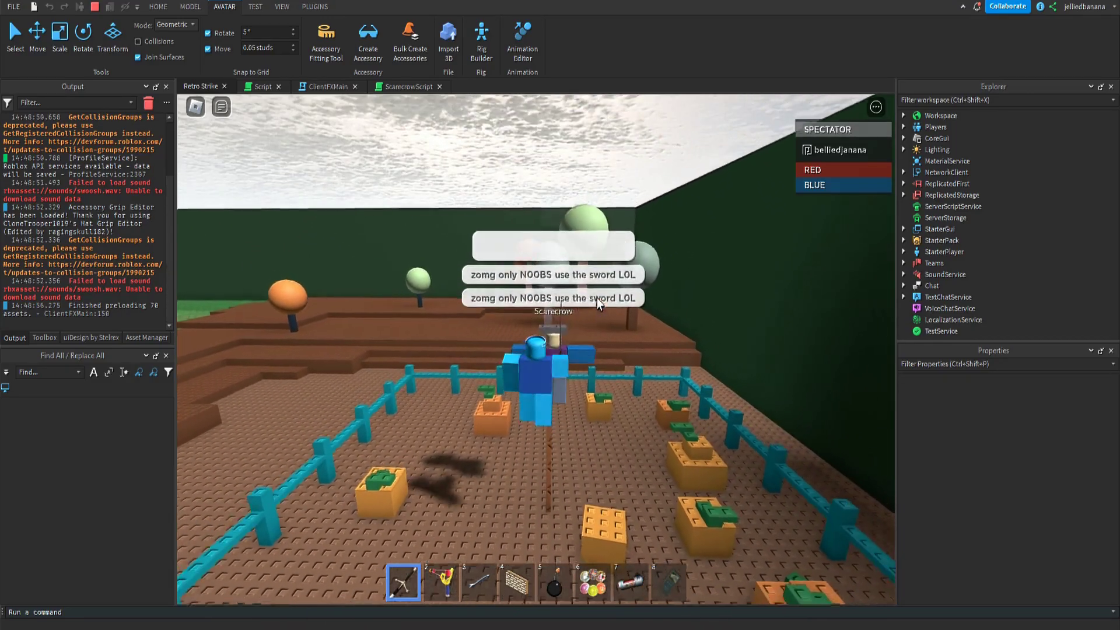
key(space)
click(597, 299)
key(s)
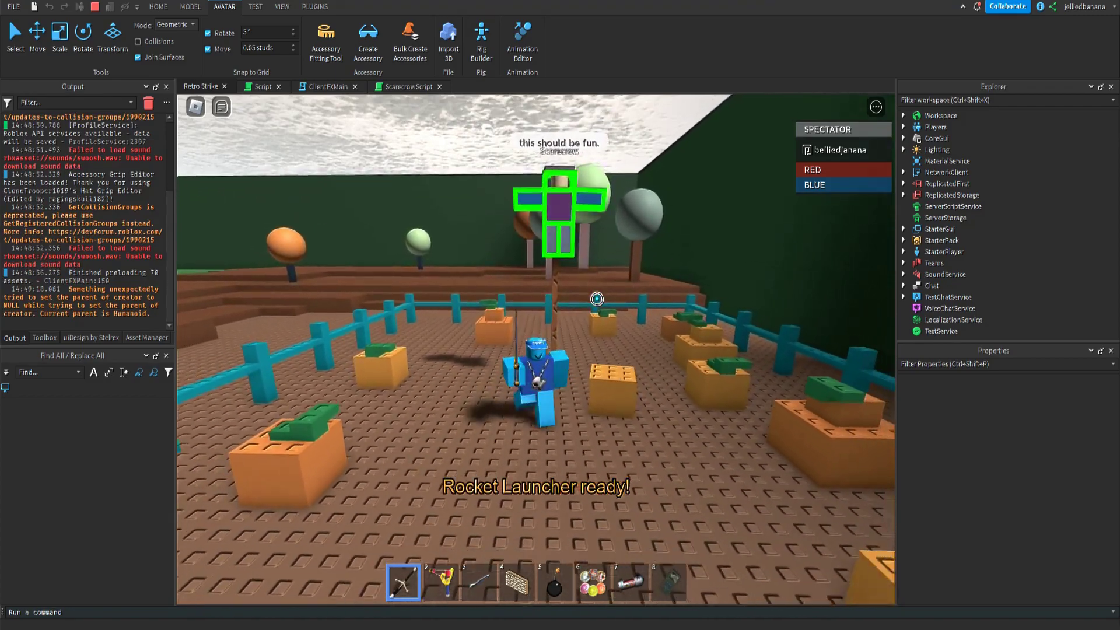
- Put the sword away, walk aside, and watch the scarecrow's breakout intro play from a different angle
key(1)
key(d)
key(d)
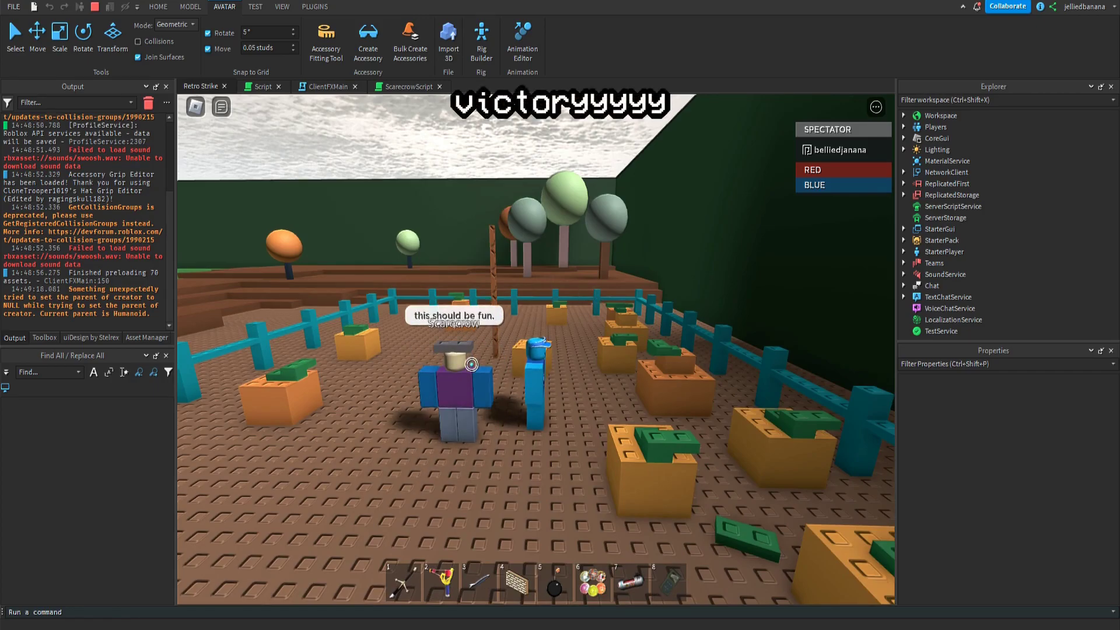
right_drag(471, 365, 423, 357)
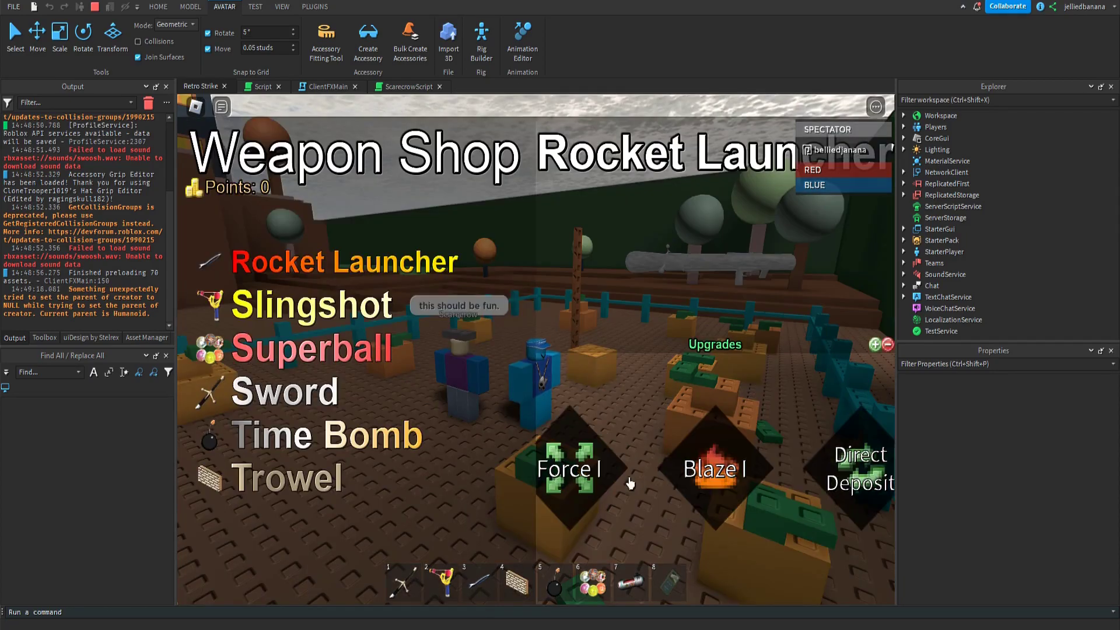
- Buy the Force I upgrade for the Rocket Launcher in the Weapon Shop
double_click(576, 465)
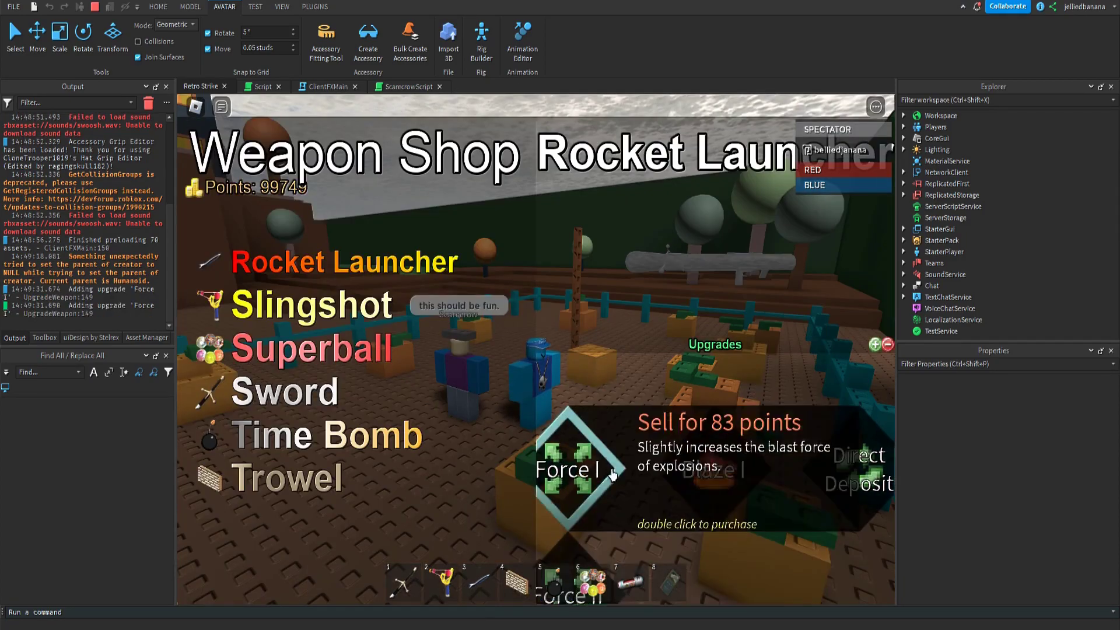
double_click(584, 396)
click(462, 415)
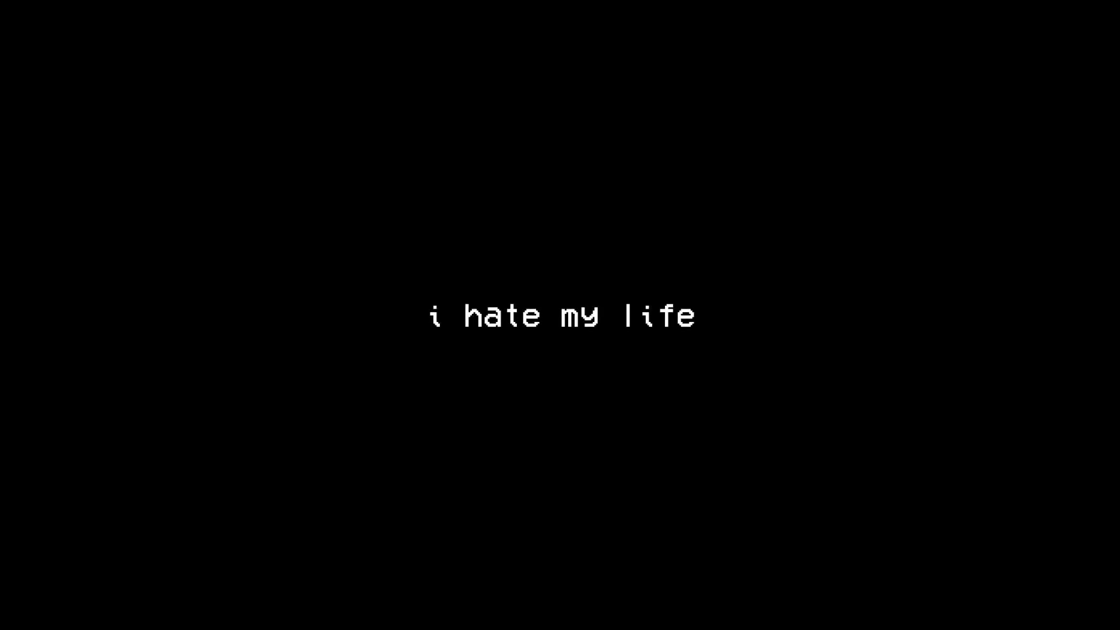